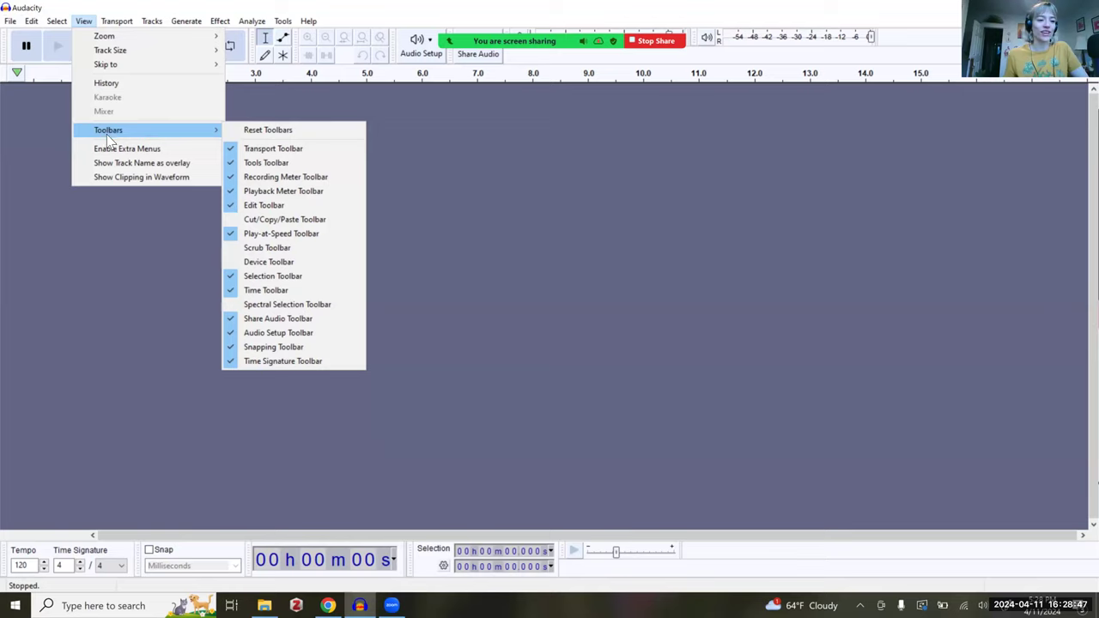
key("Escape")
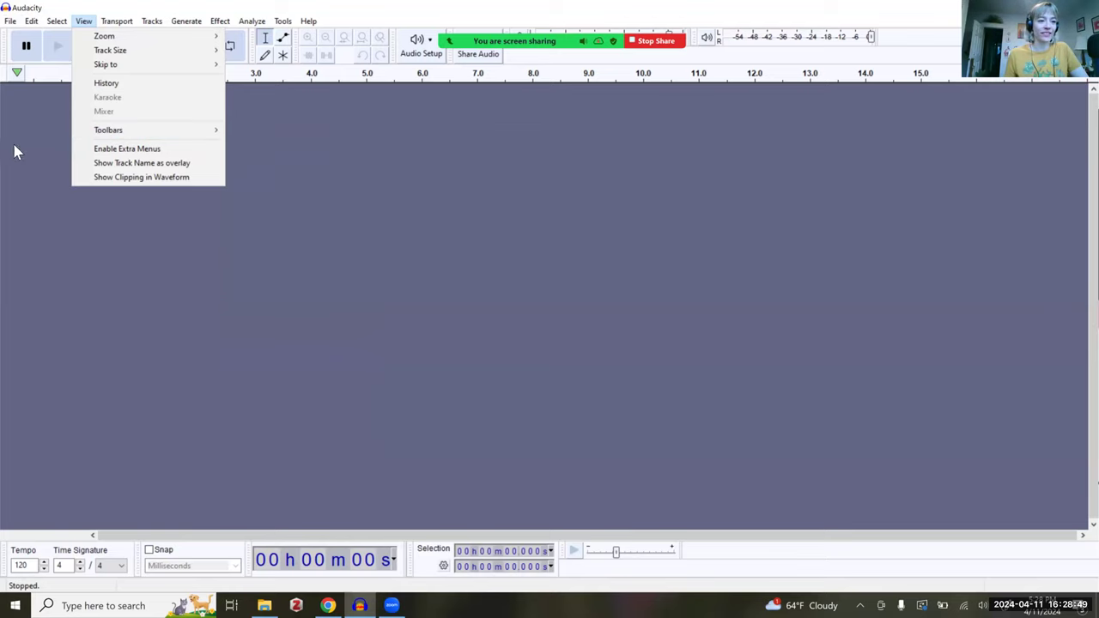
key("Escape")
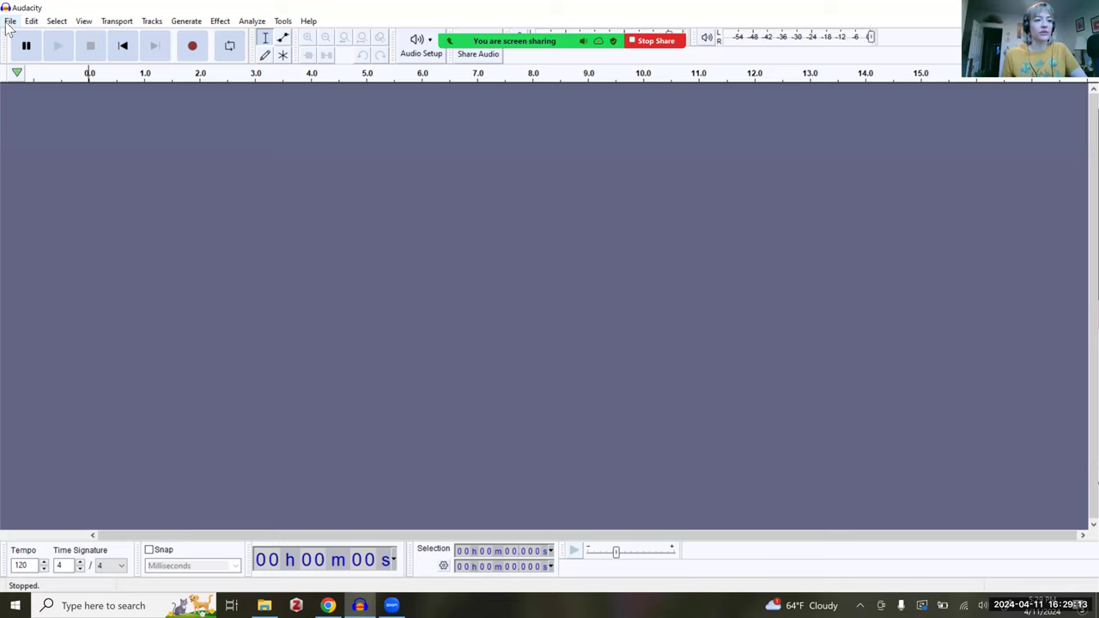
Save the empty project as LiveDemo_1 in the Workshop Live Demo folder
left_click(10, 21)
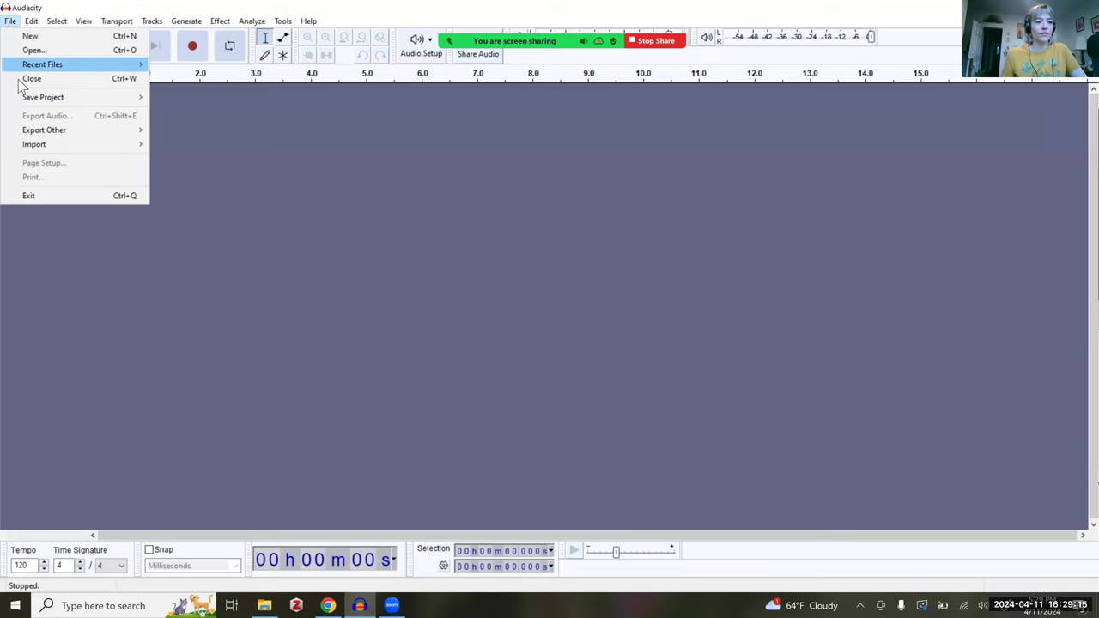
mouse_move(148, 101)
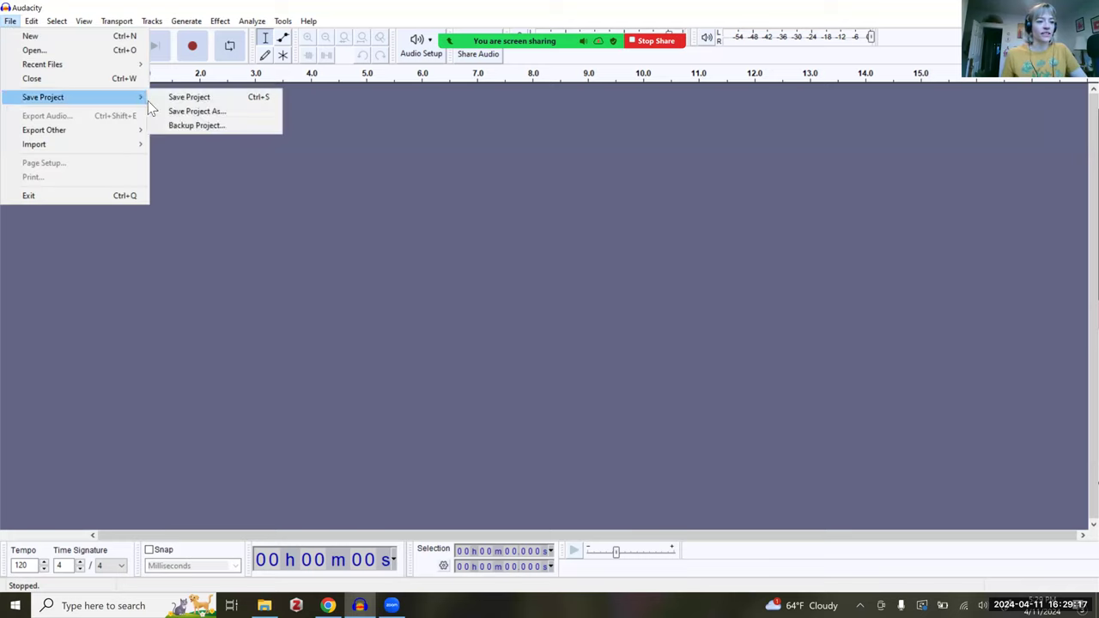
left_click(192, 115)
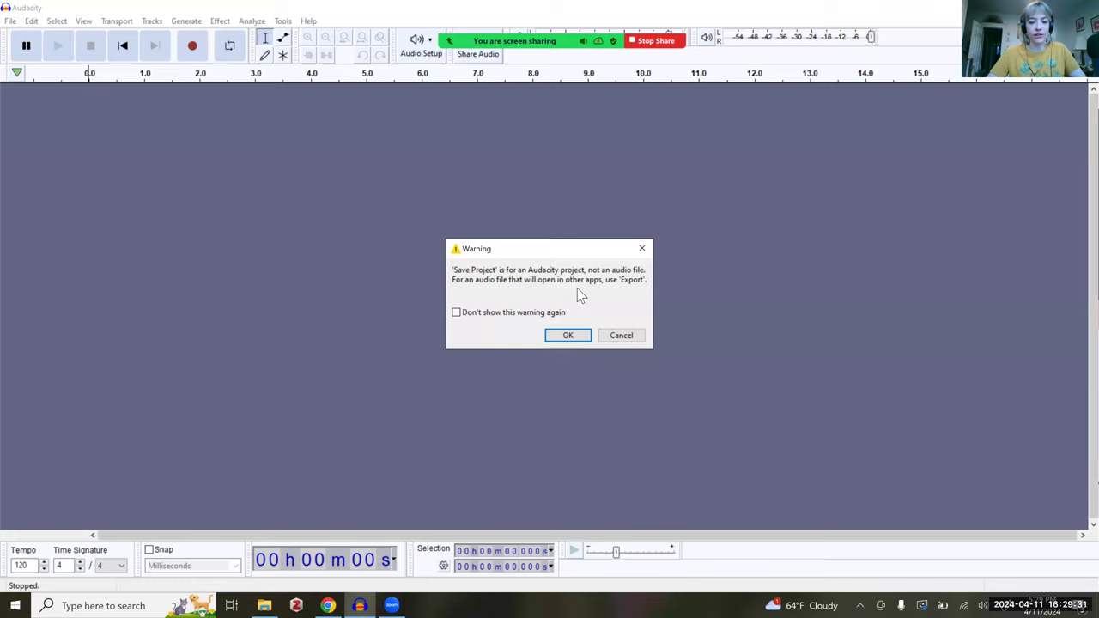
left_click(570, 337)
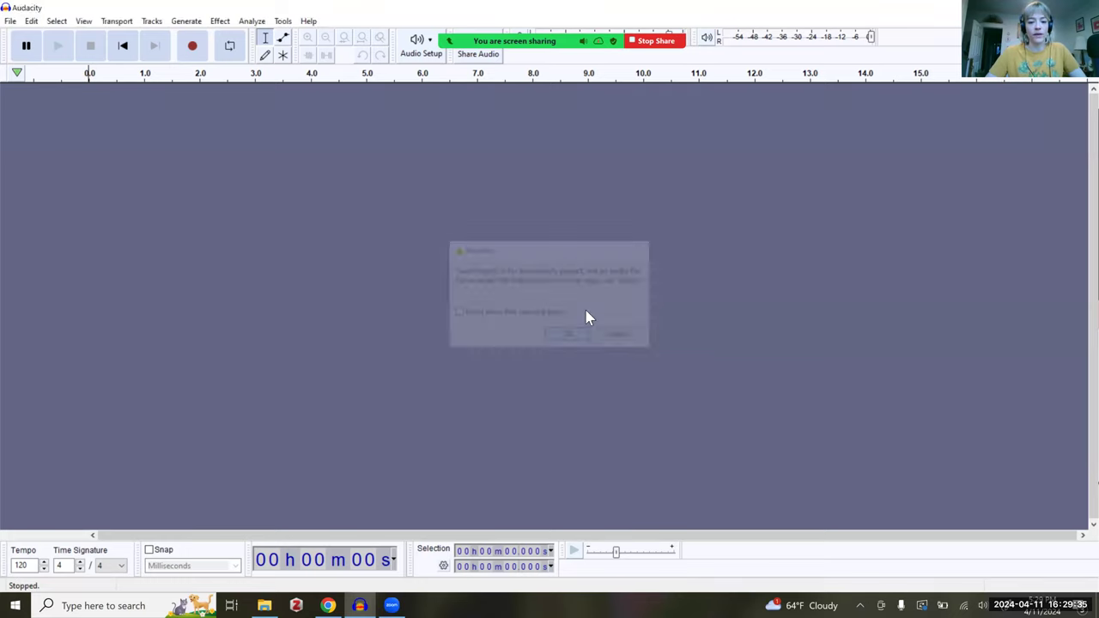
type("LiveDemo_1")
key("ctrl+a")
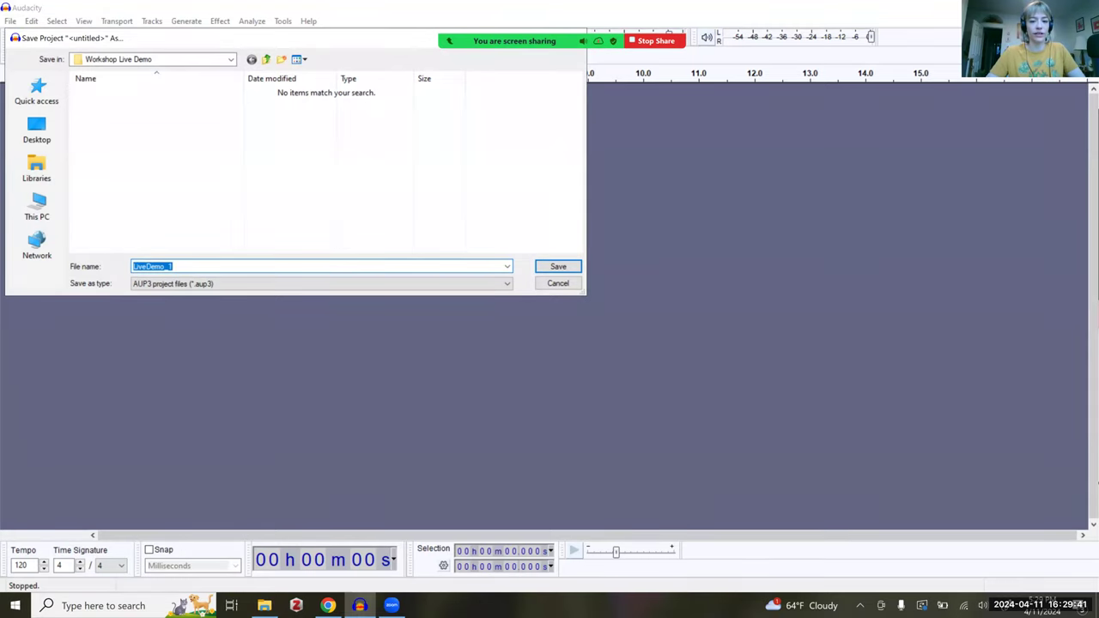
key("Return")
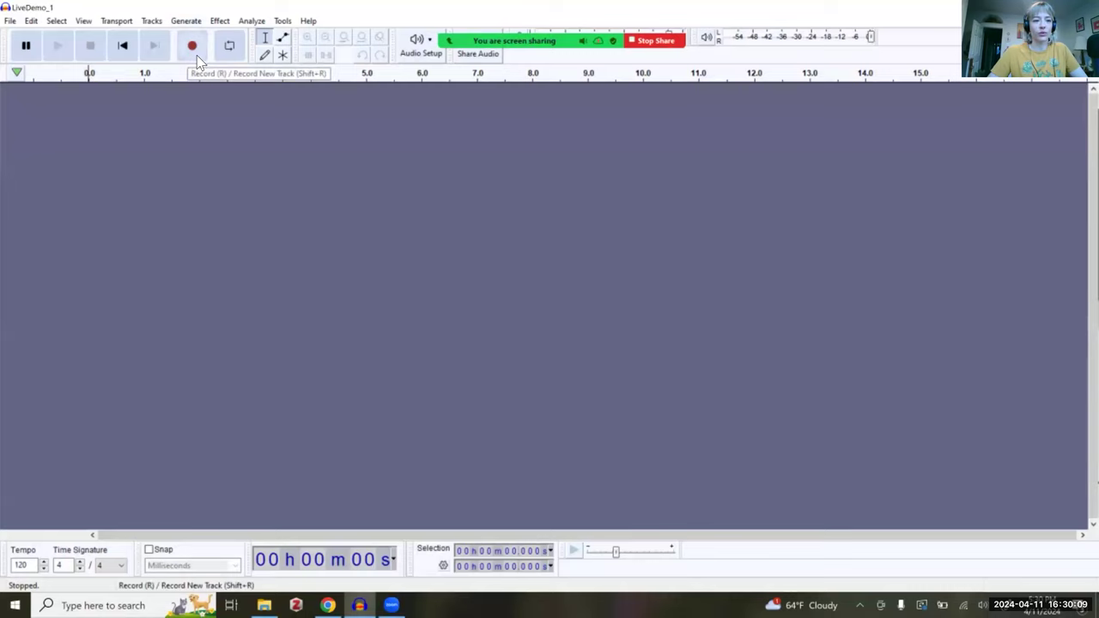
Review the available playback and recording devices in the audio setup options
left_click(426, 46)
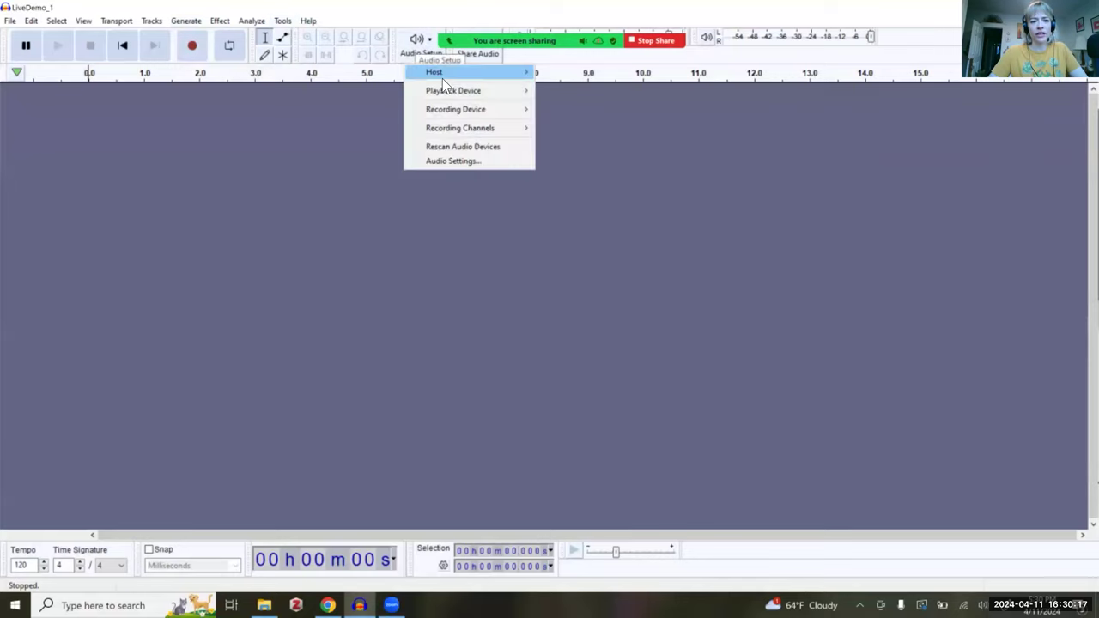
mouse_move(453, 89)
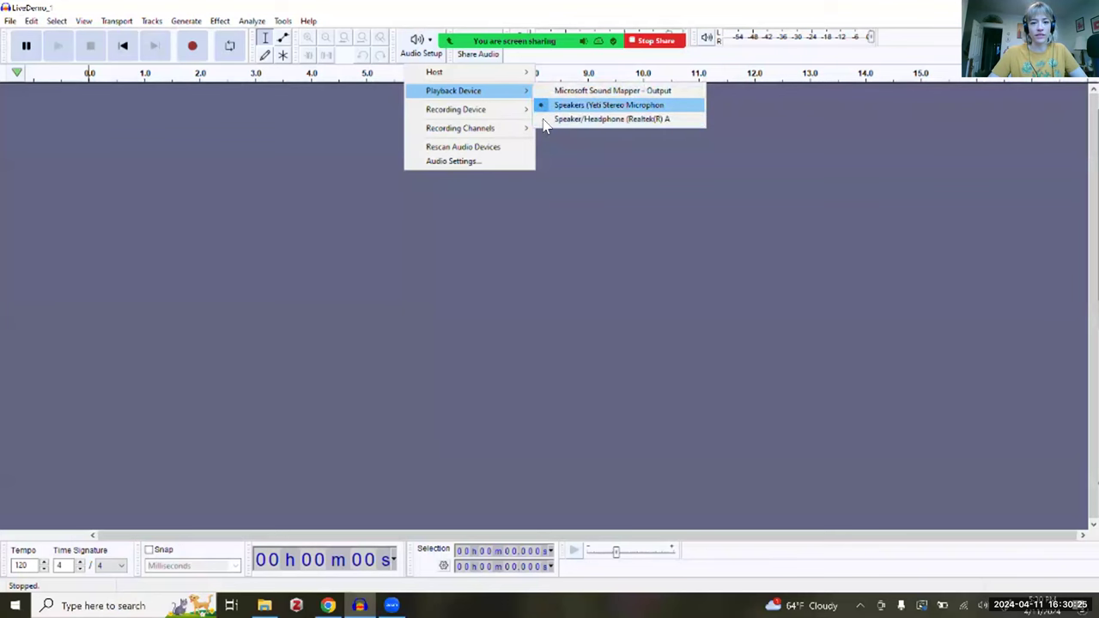
mouse_move(512, 109)
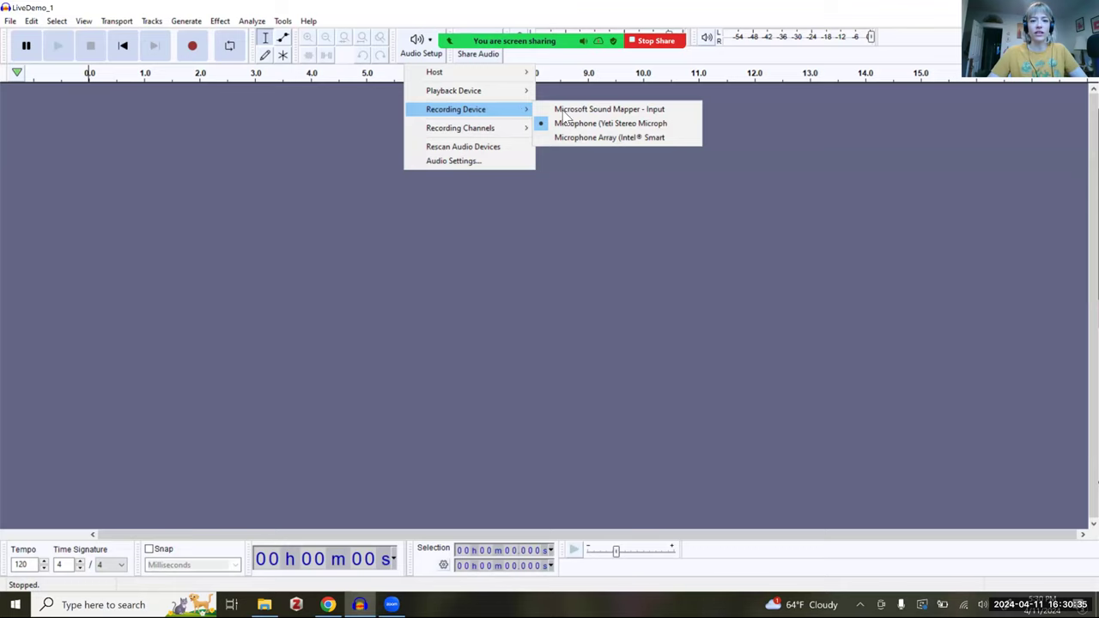
left_click(516, 110)
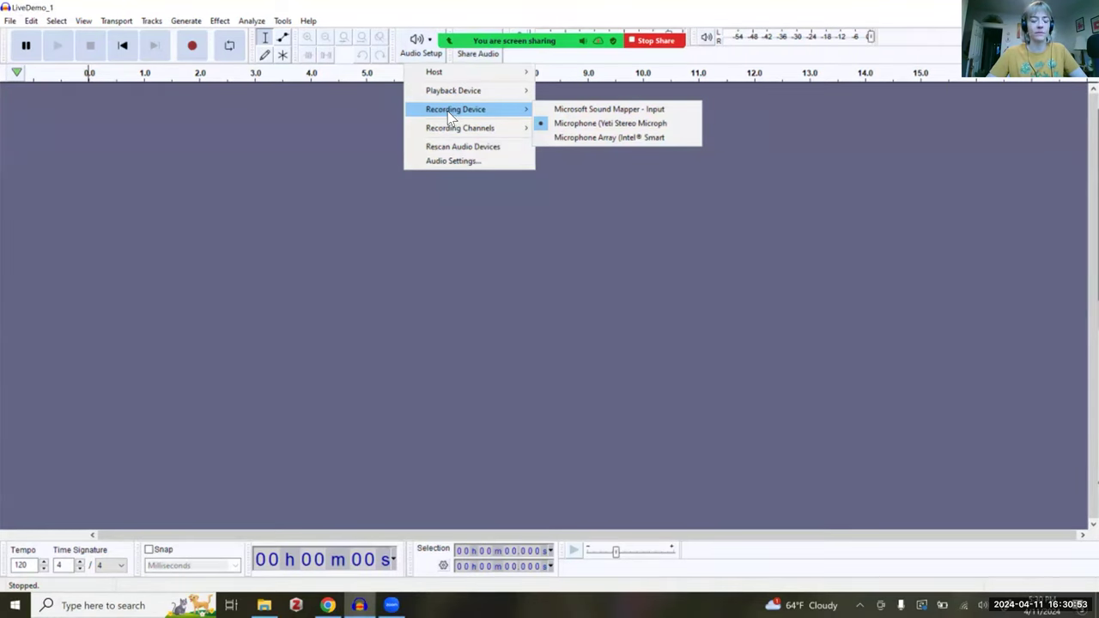
left_click(341, 154)
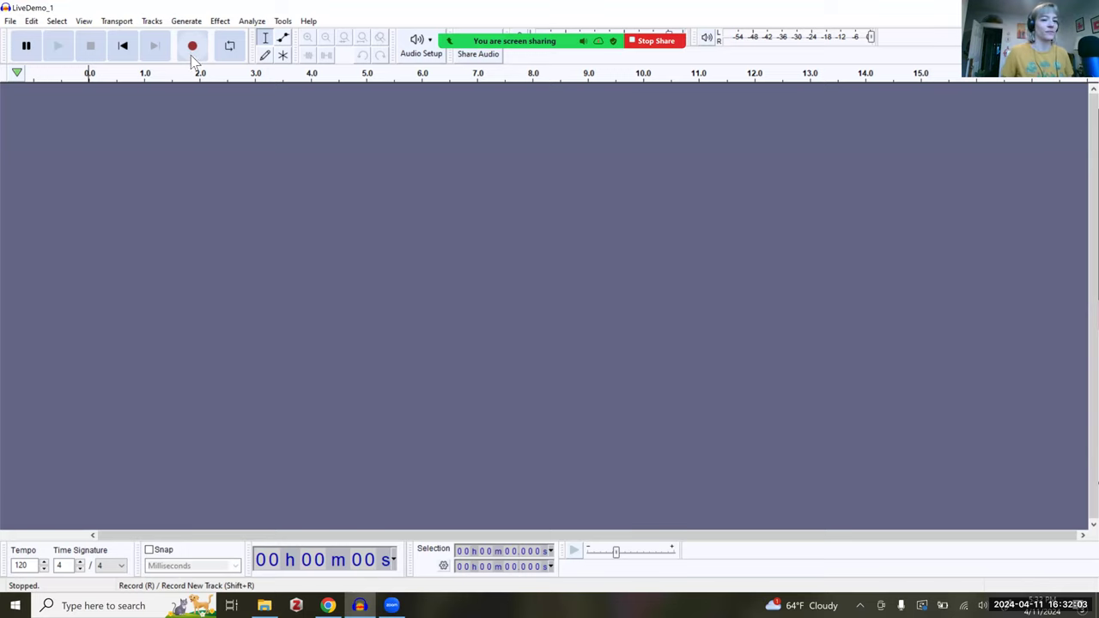
Record a spoken audio clip about 10 seconds long and briefly play it back from near its start
left_click(190, 54)
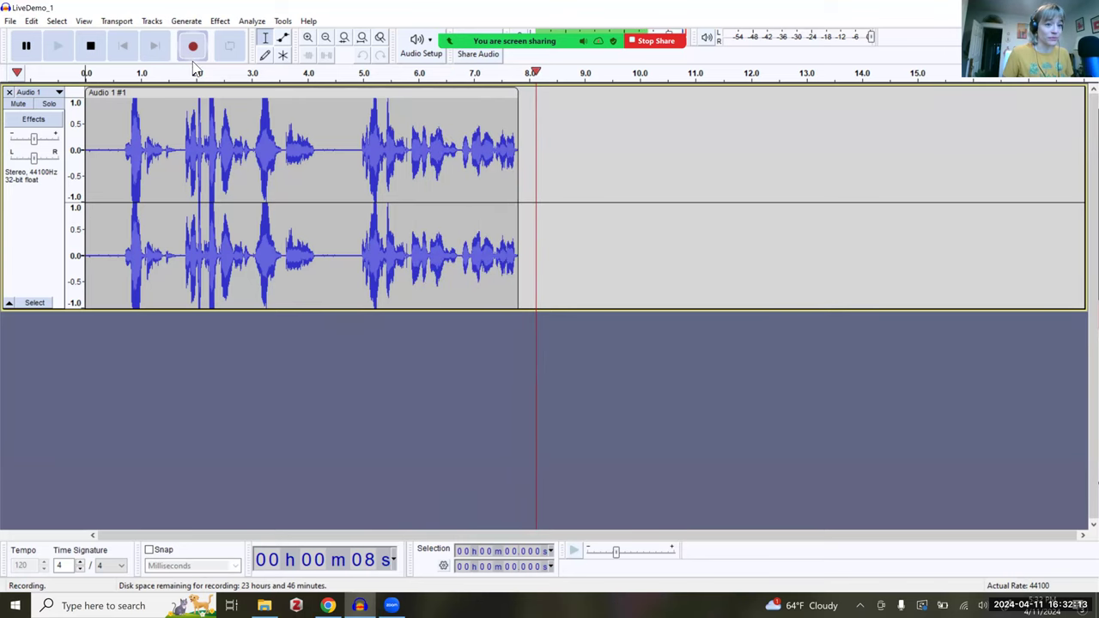
left_click(88, 48)
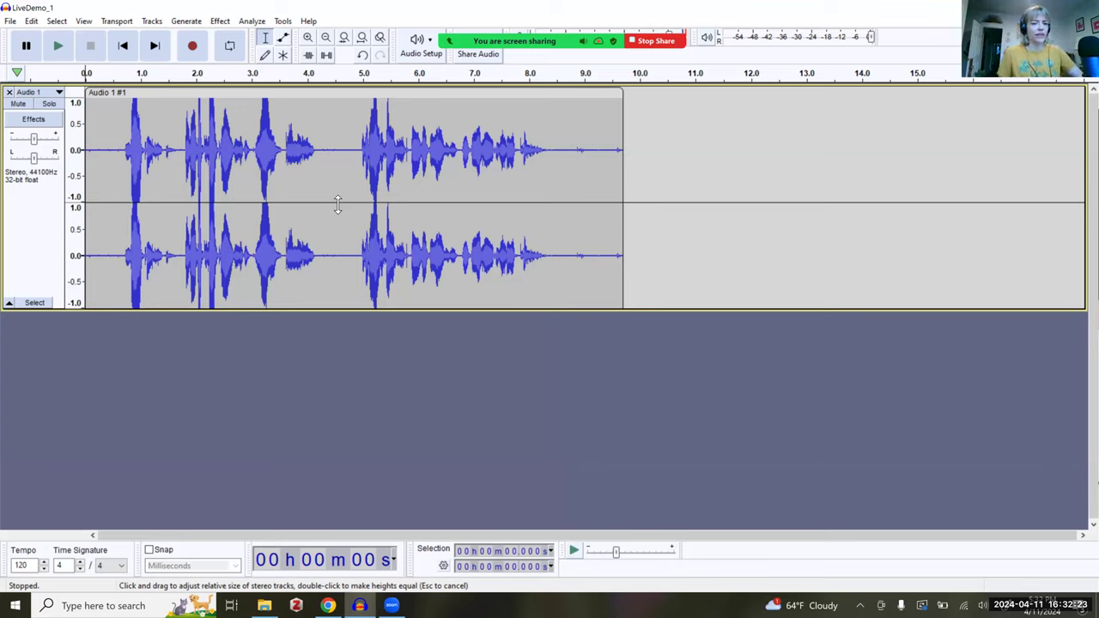
left_click(90, 155)
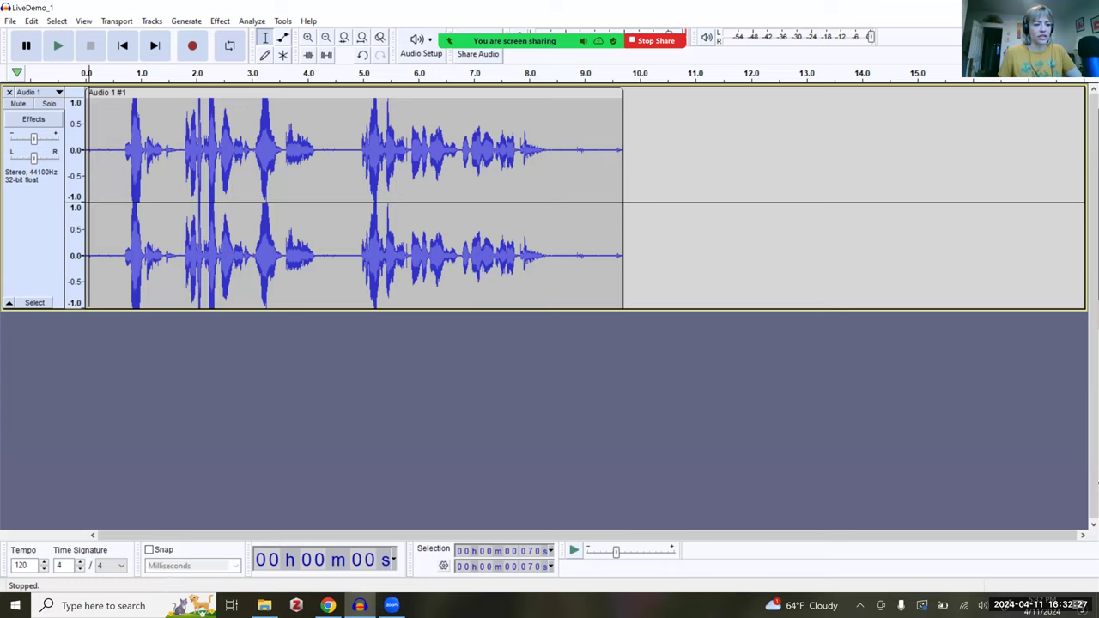
key("space")
key("space")
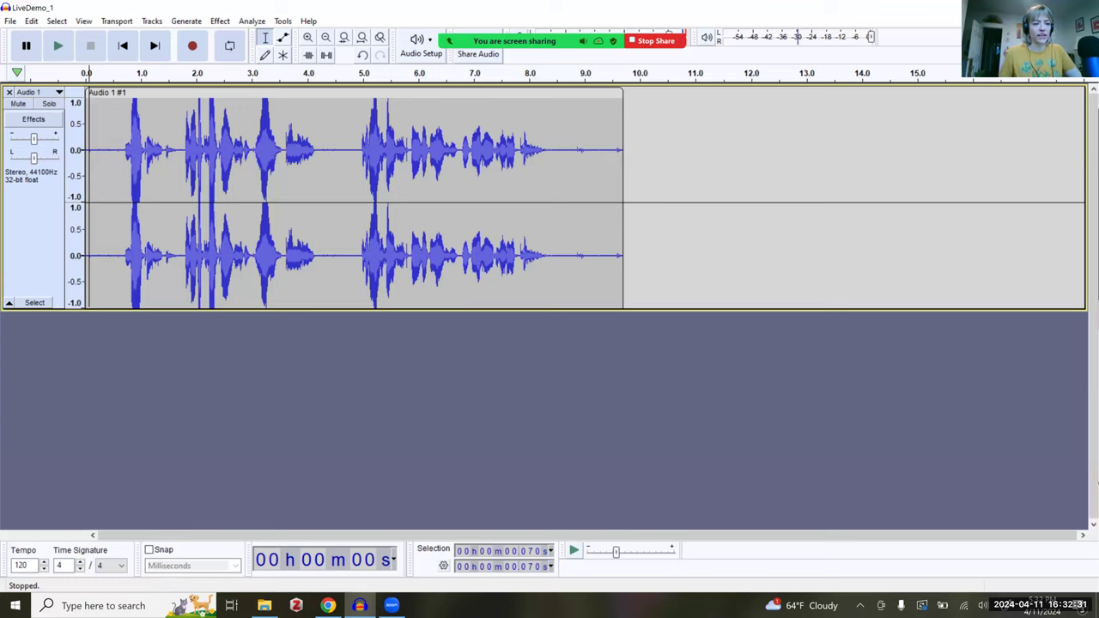
left_click_drag(93, 158, 98, 159)
left_click(85, 166)
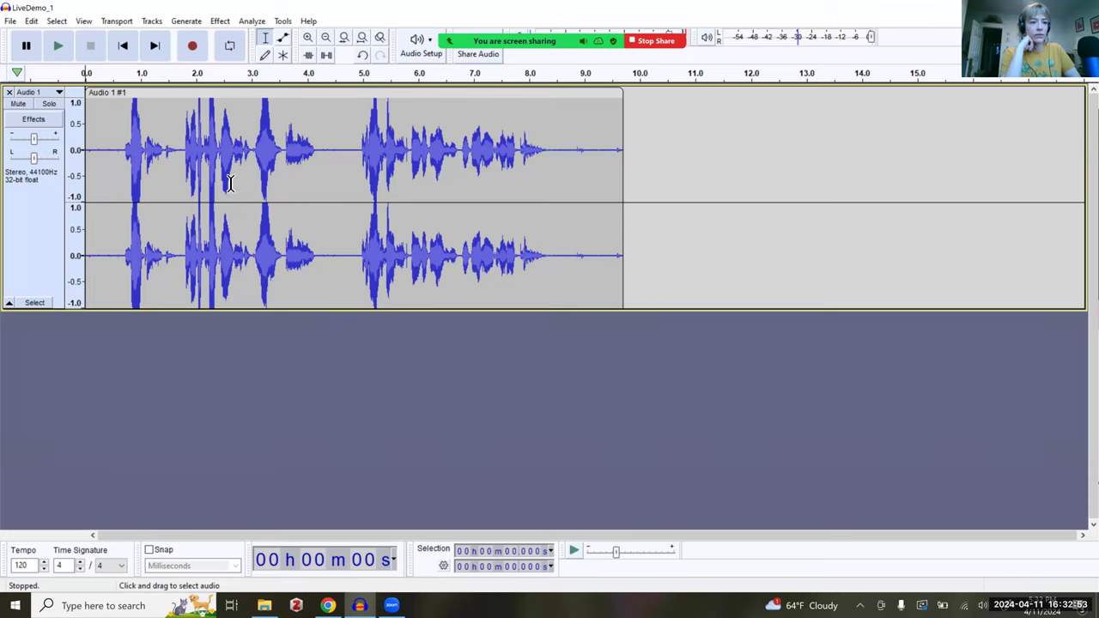
left_click(172, 102)
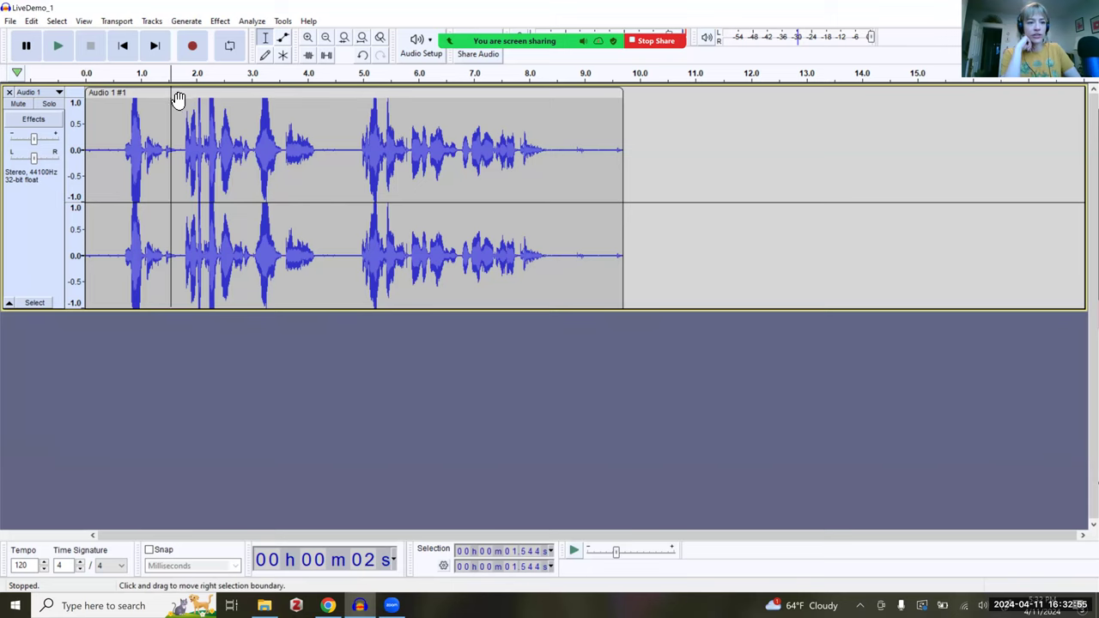
mouse_move(181, 101)
left_mouse_down()
mouse_move(240, 105)
mouse_move(179, 101)
left_mouse_up()
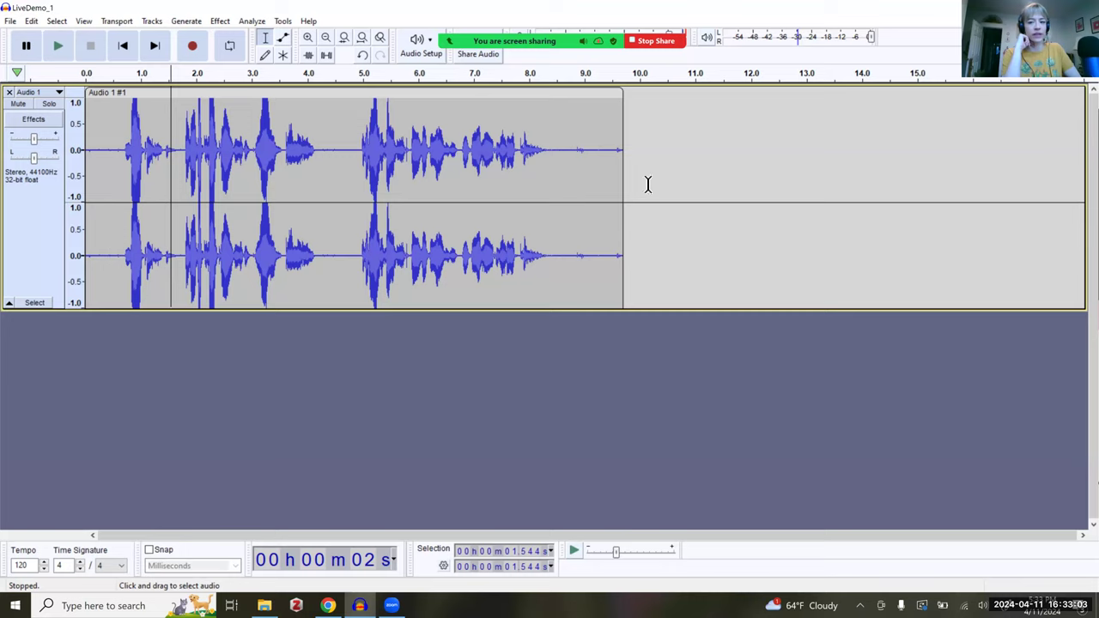
Rename the recorded audio track as Host
left_click(31, 93)
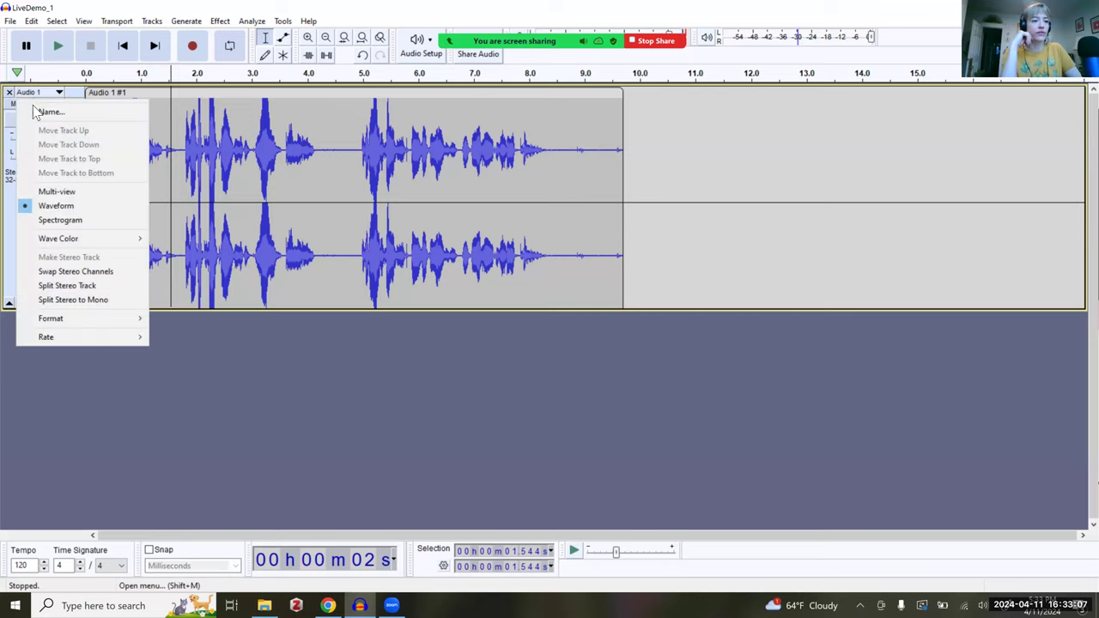
left_click(35, 96)
left_click(36, 96)
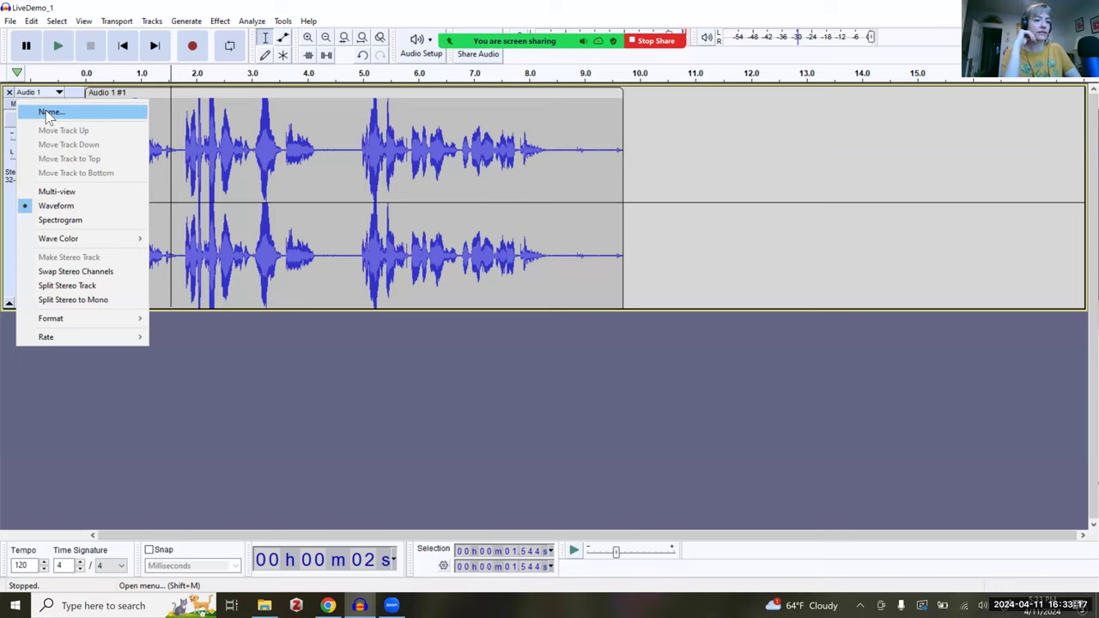
left_click(49, 114)
type("N")
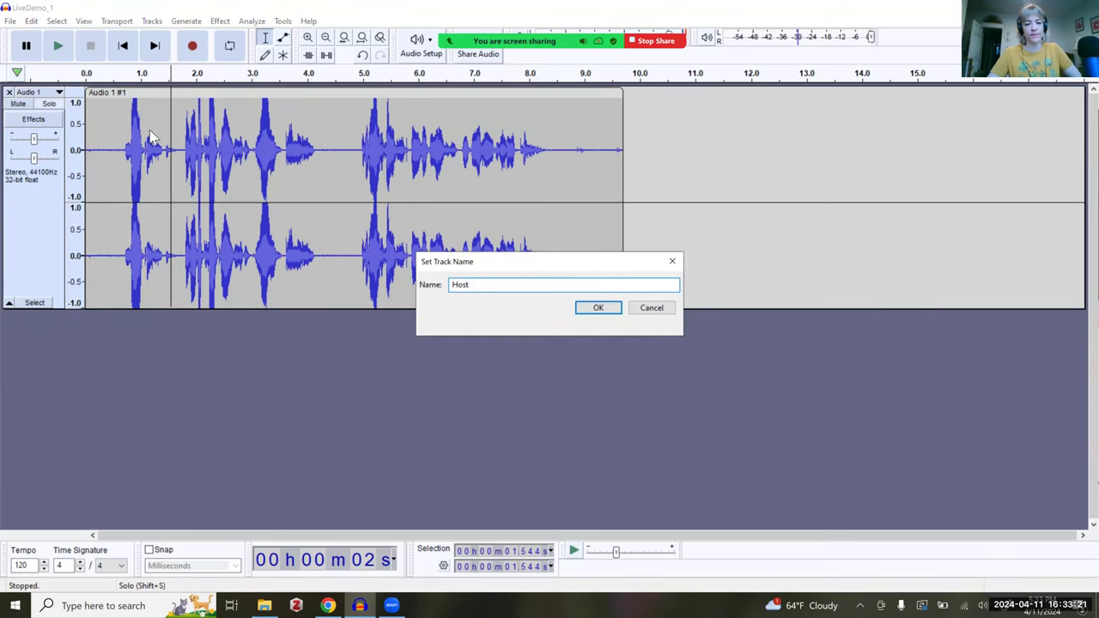
left_click(599, 308)
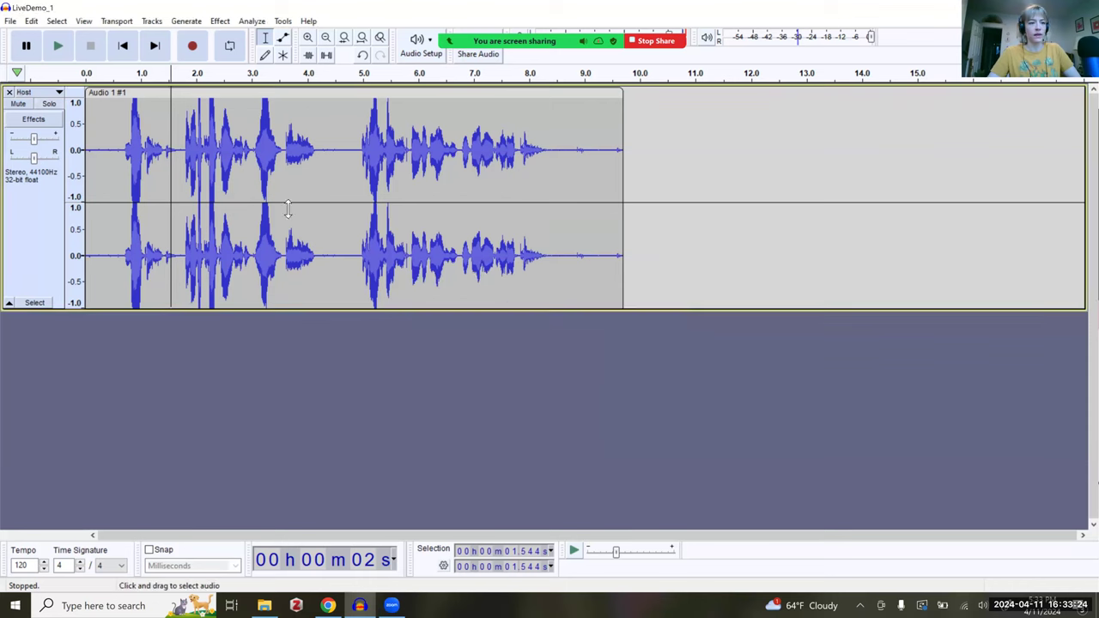
Rename the clip on the Host track as Introduction
left_click(121, 93)
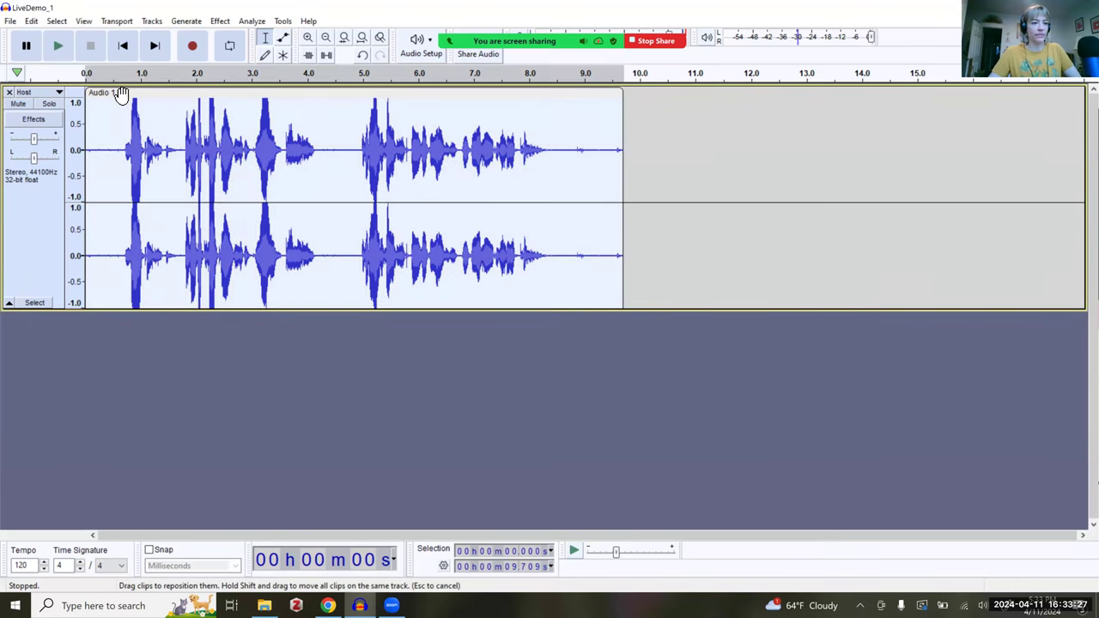
left_click(43, 95)
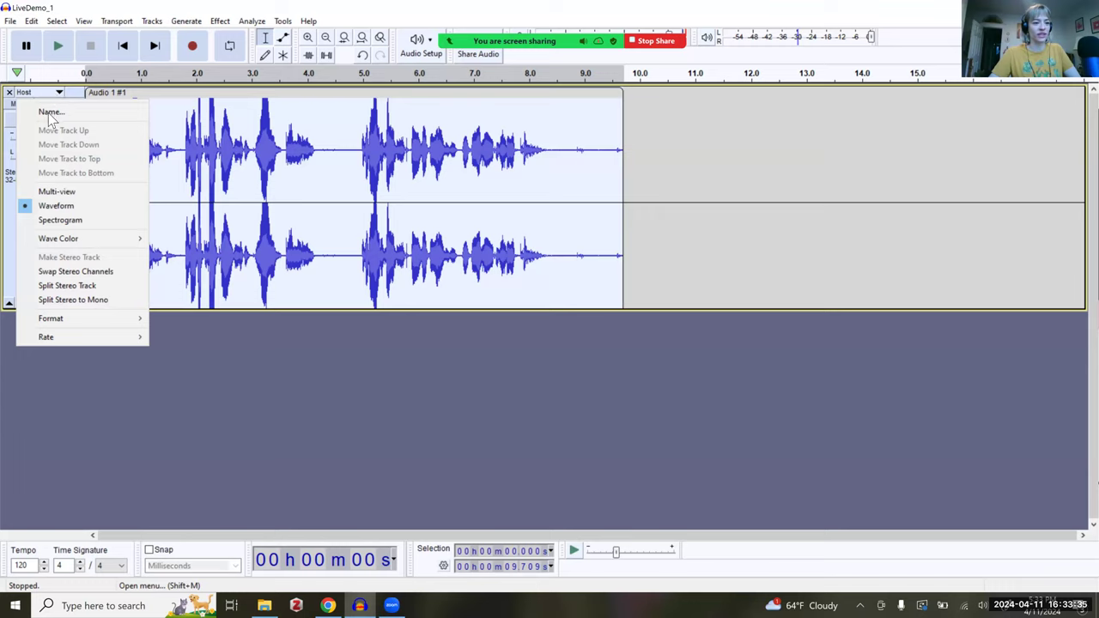
left_click(108, 94)
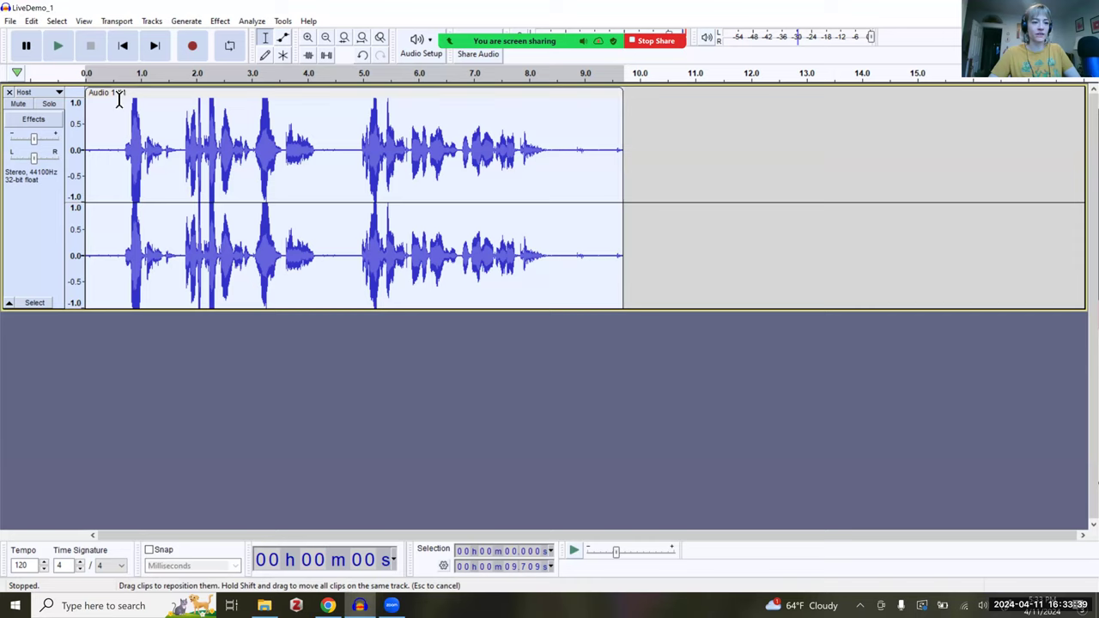
double_click(118, 98)
key("BackSpace")
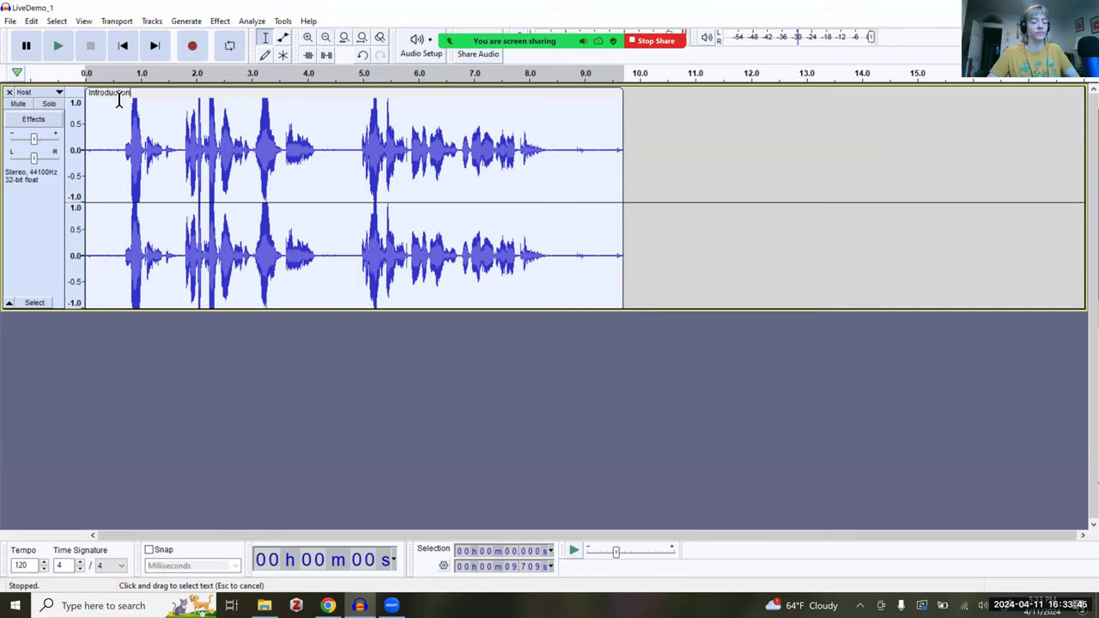
left_click(659, 155)
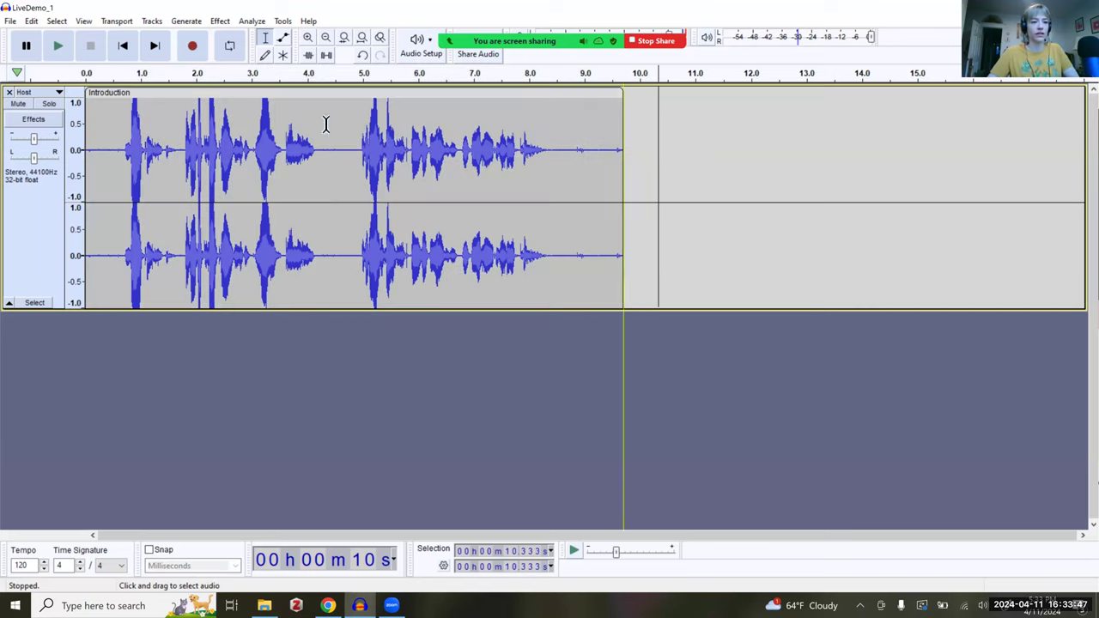
Place the cursor at about 0.08 seconds, near the start of the Introduction clip
left_click(125, 95)
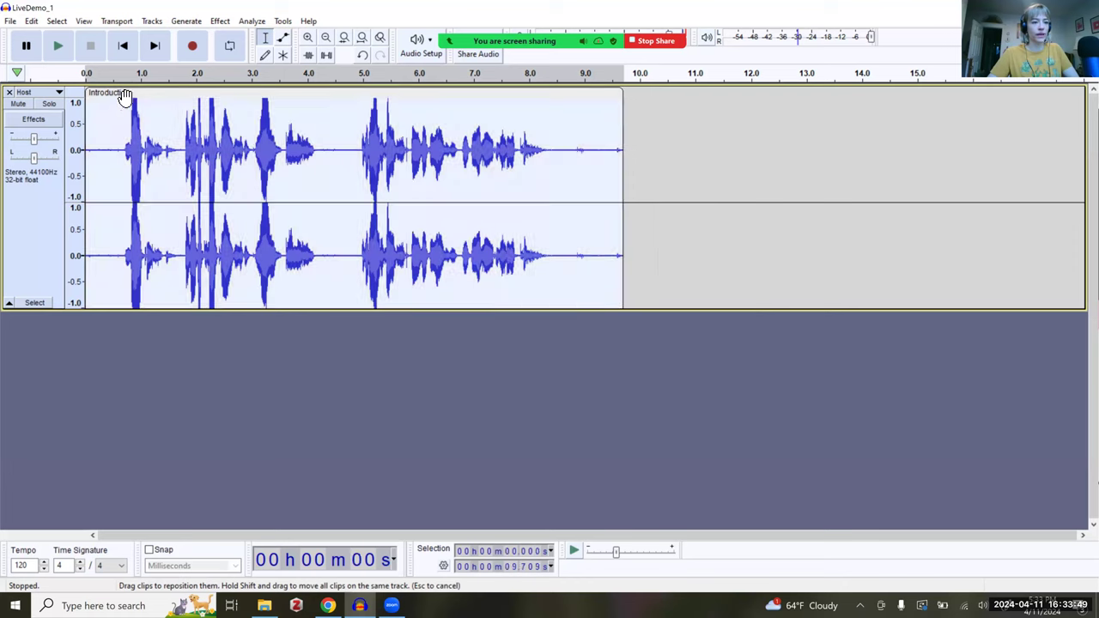
left_click(121, 137)
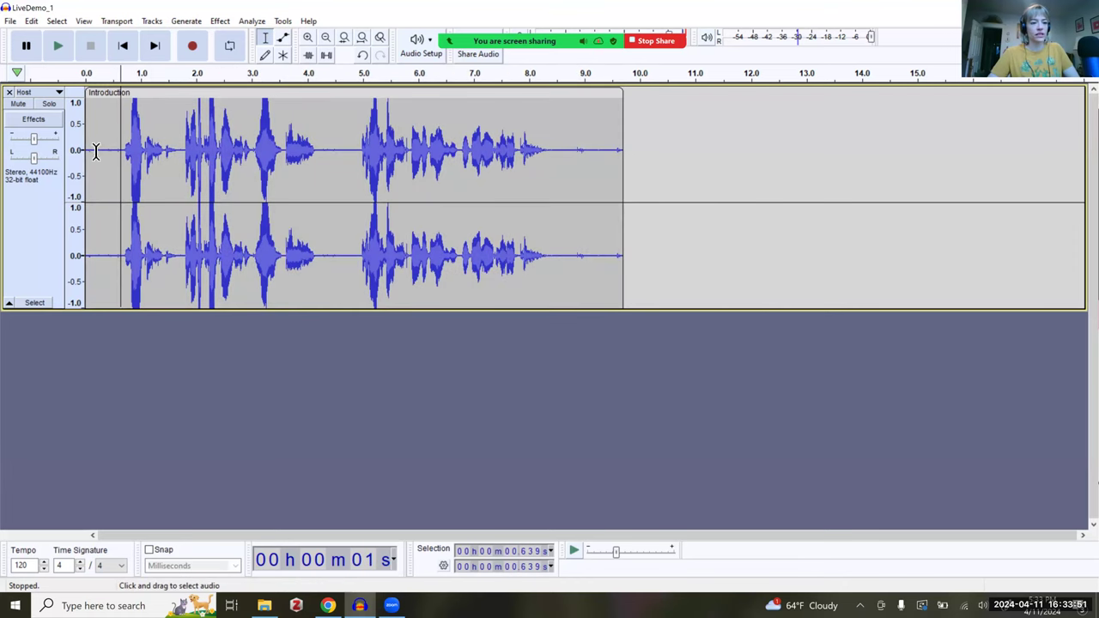
left_click(94, 156)
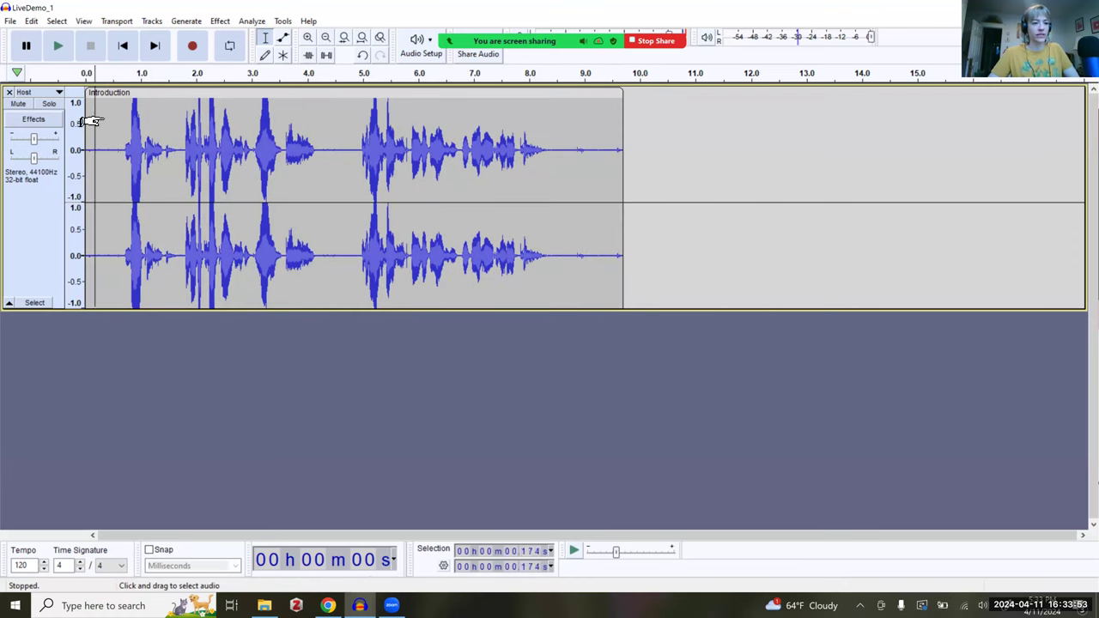
left_click_drag(121, 127, 105, 127)
left_click(101, 129)
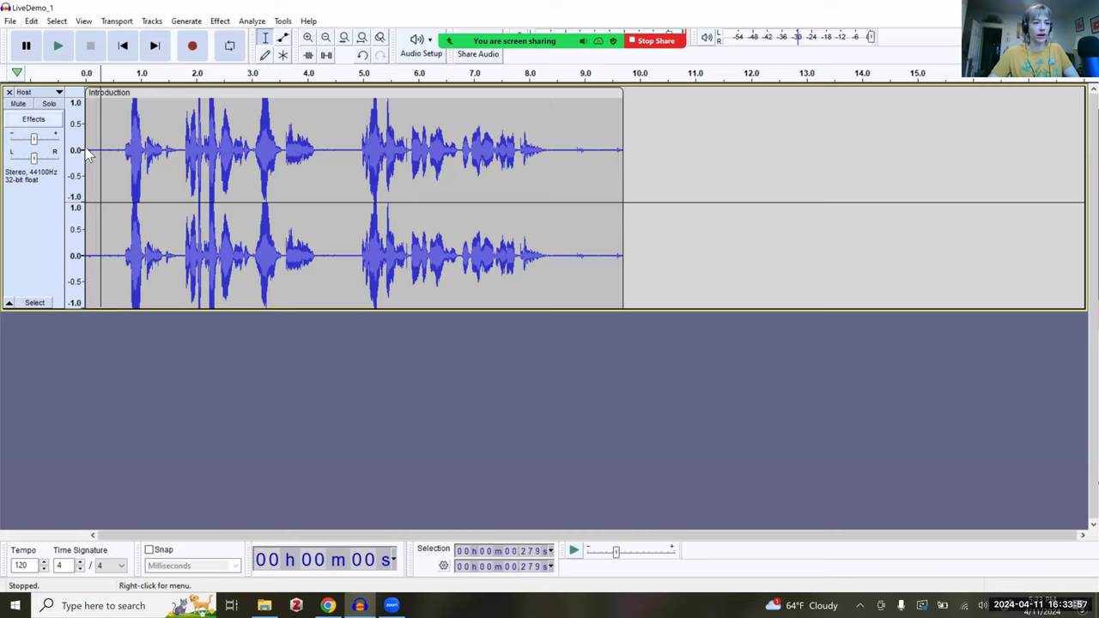
left_click(92, 152)
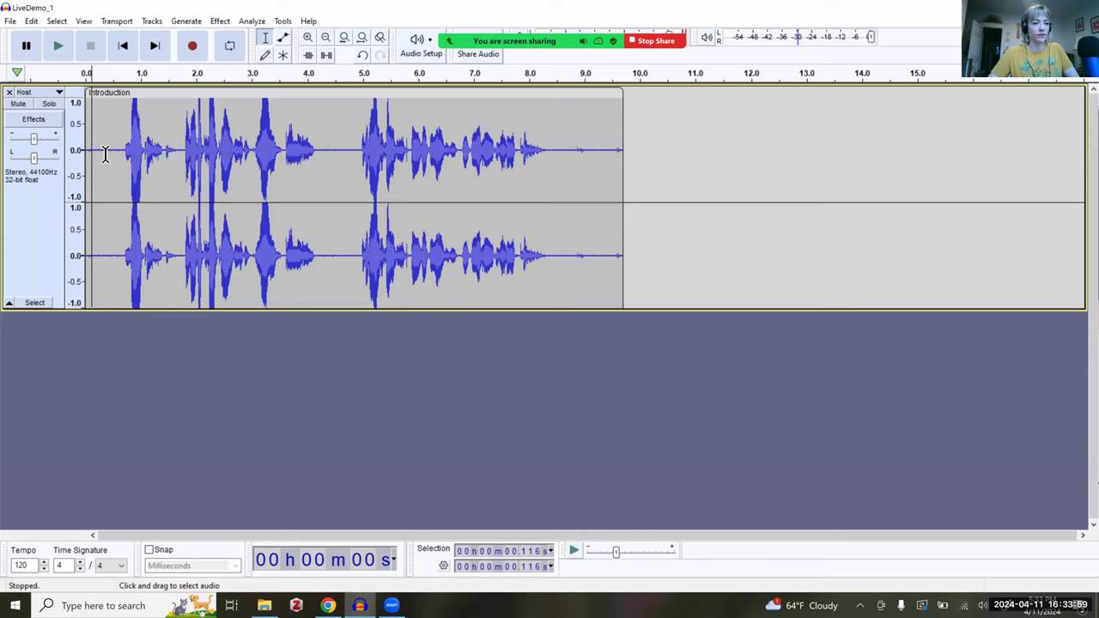
left_click(90, 159)
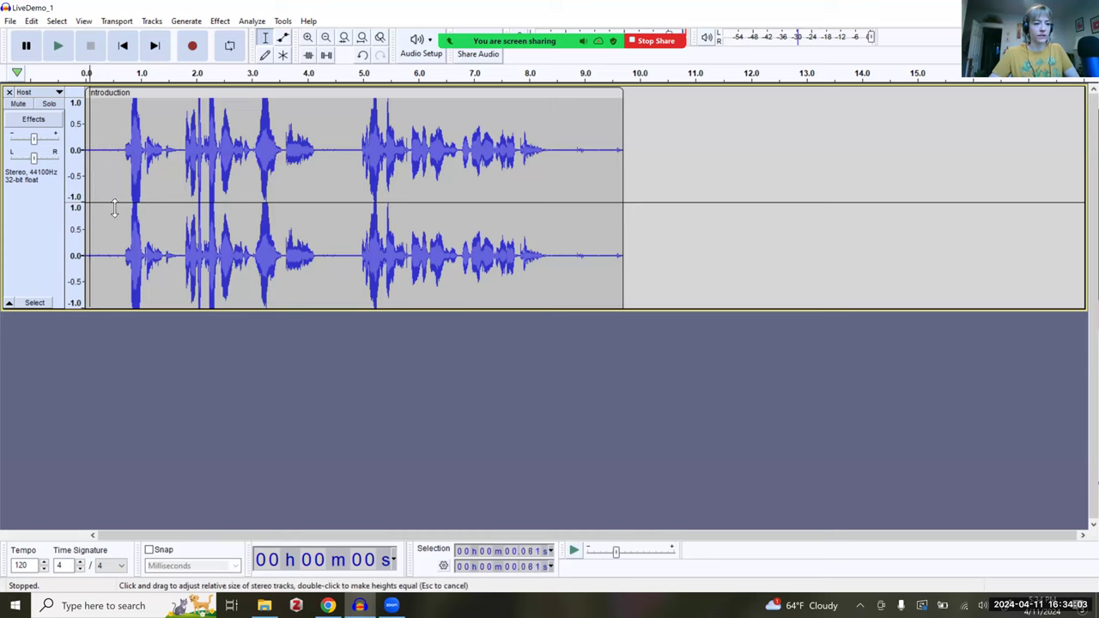
Capture a noise reduction profile from the quiet first 0.685 seconds of the Introduction clip
key("space")
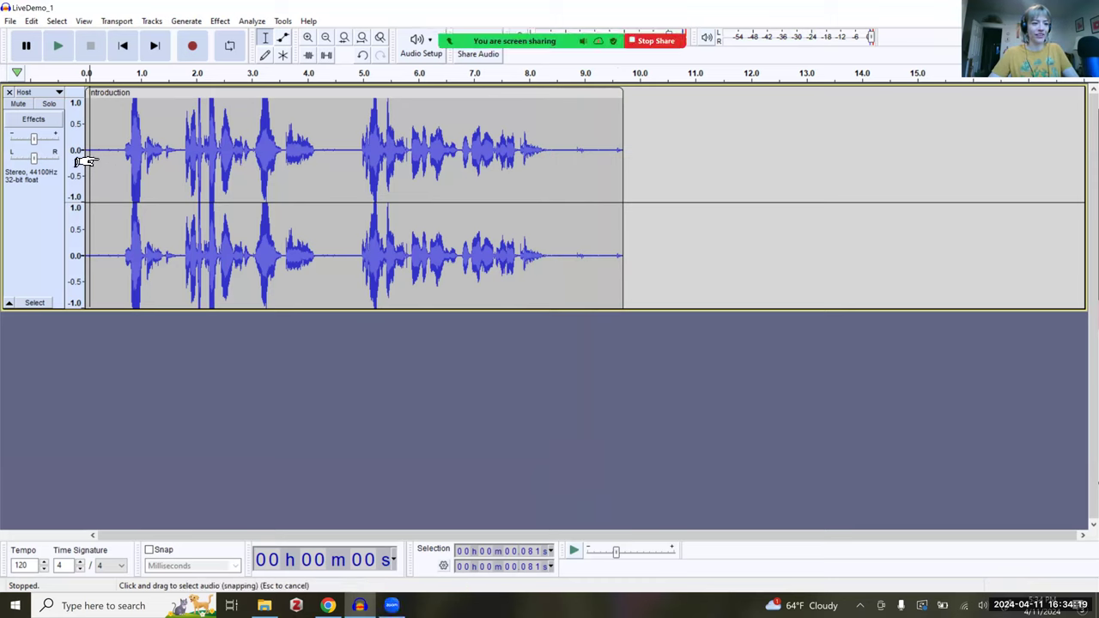
left_click(130, 159)
left_click_drag(123, 159, 79, 155)
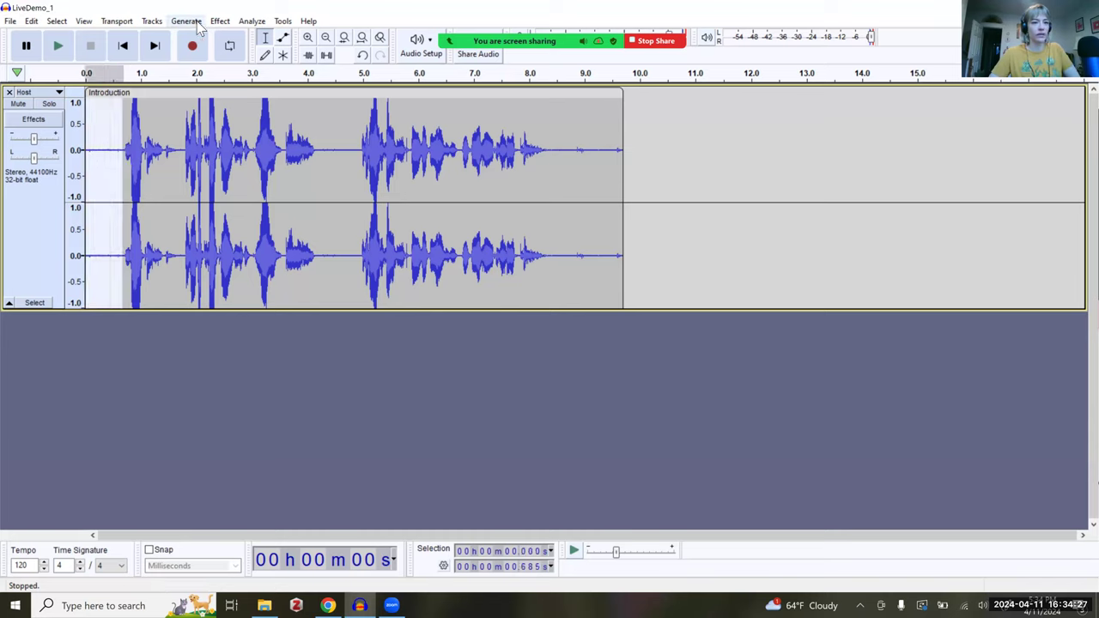
left_click(223, 22)
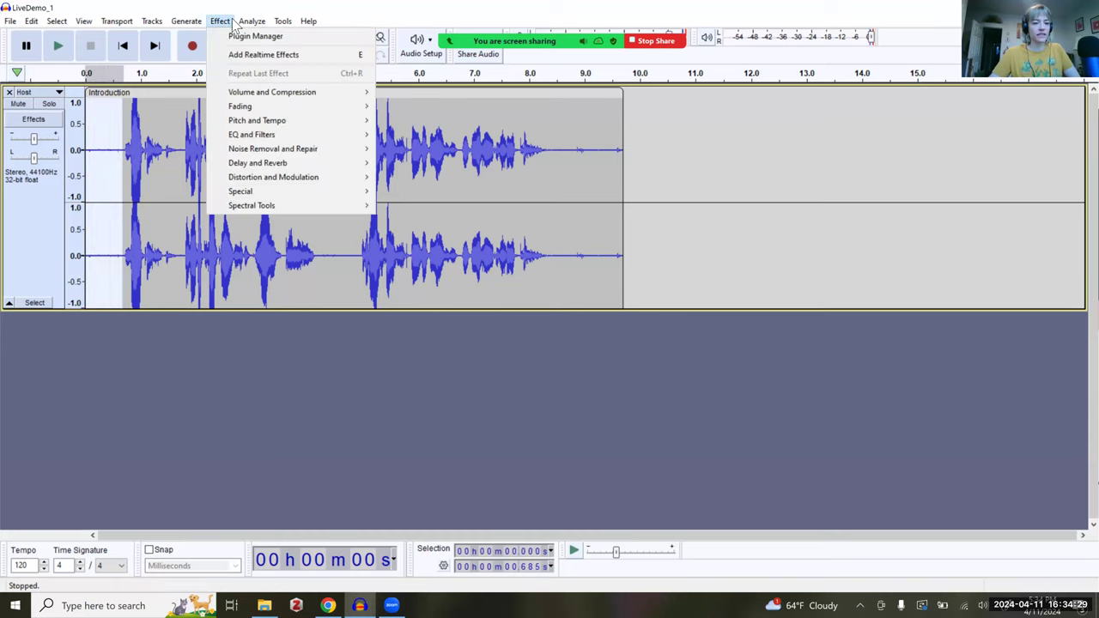
mouse_move(293, 152)
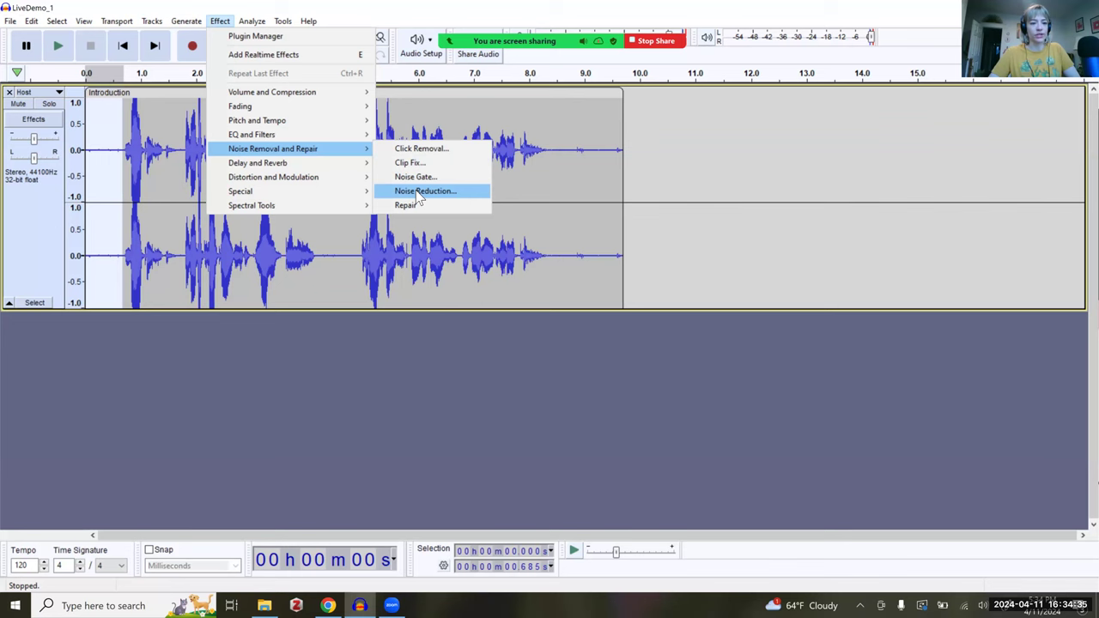
left_click(463, 190)
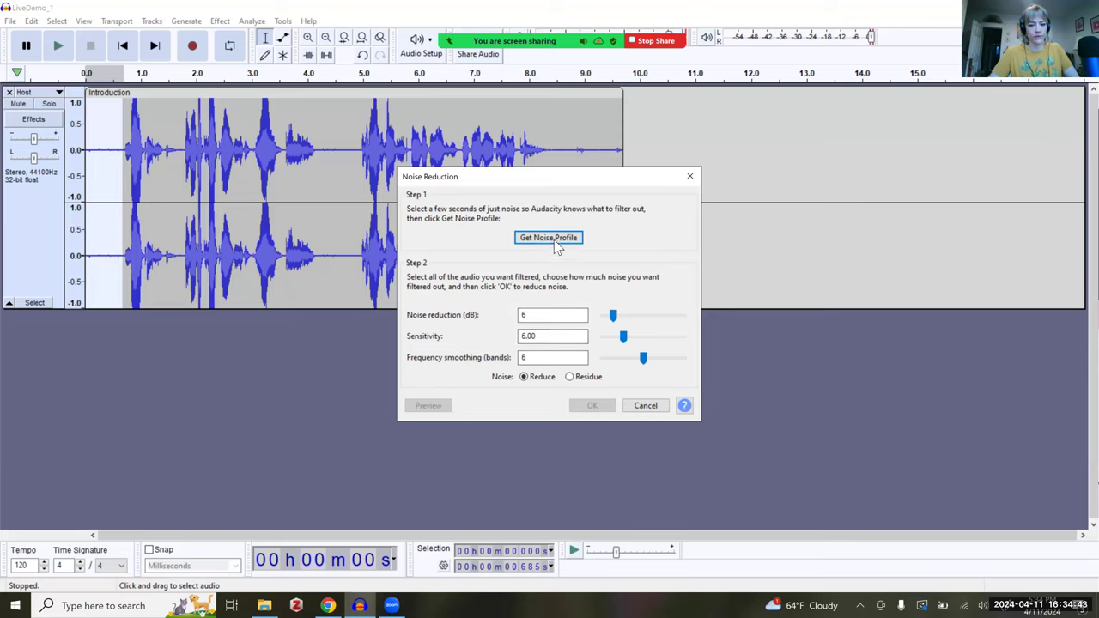
left_click(558, 239)
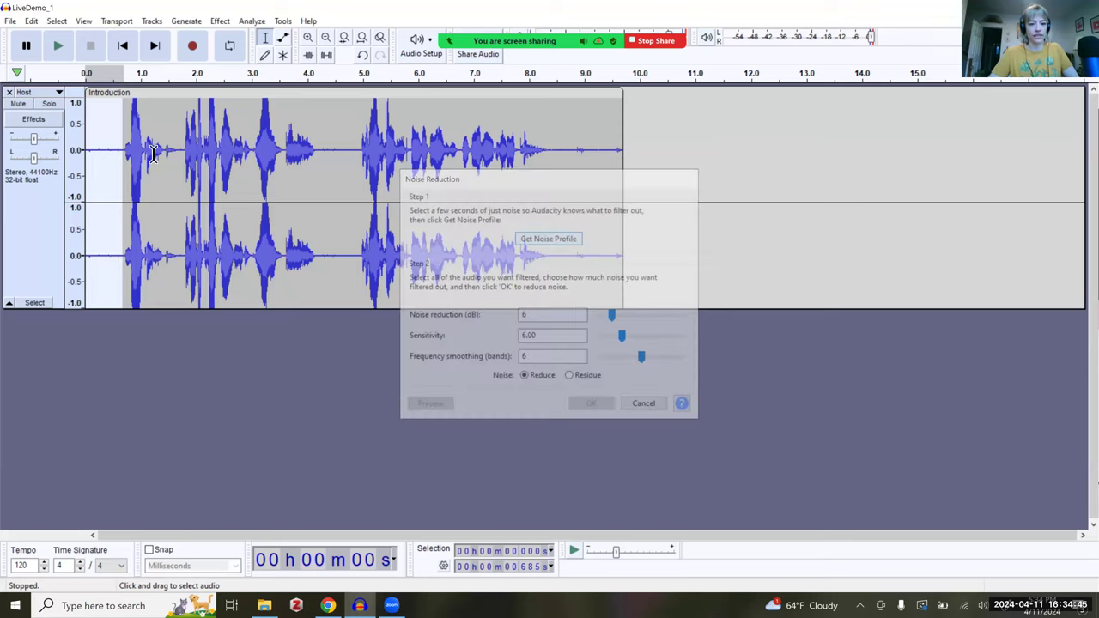
key("ctrl+a")
left_click(91, 151)
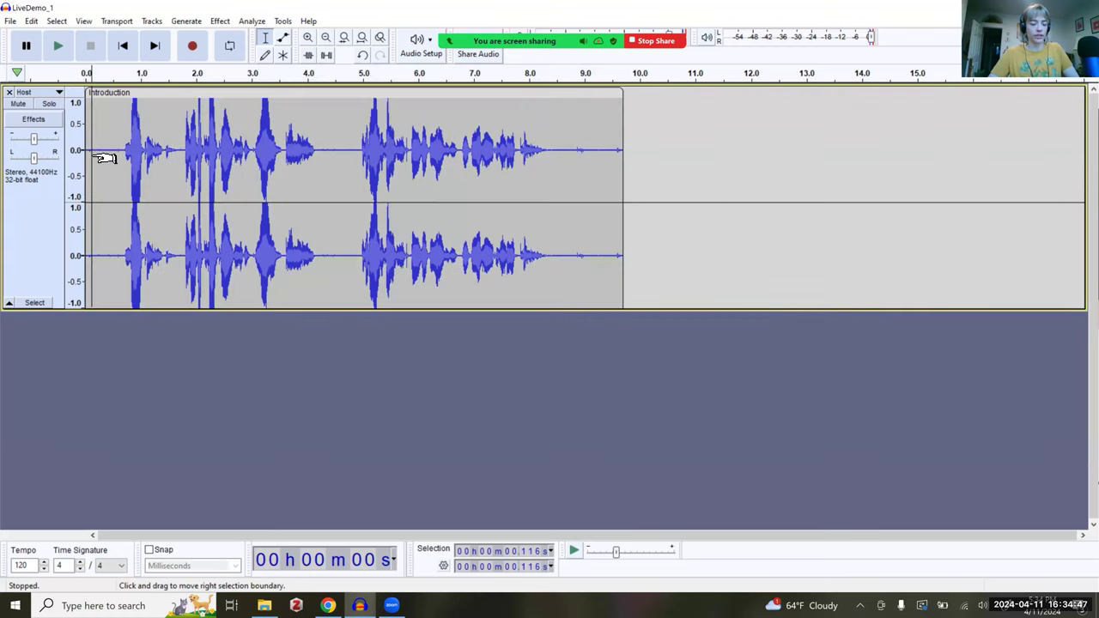
left_click_drag(89, 152, 132, 157)
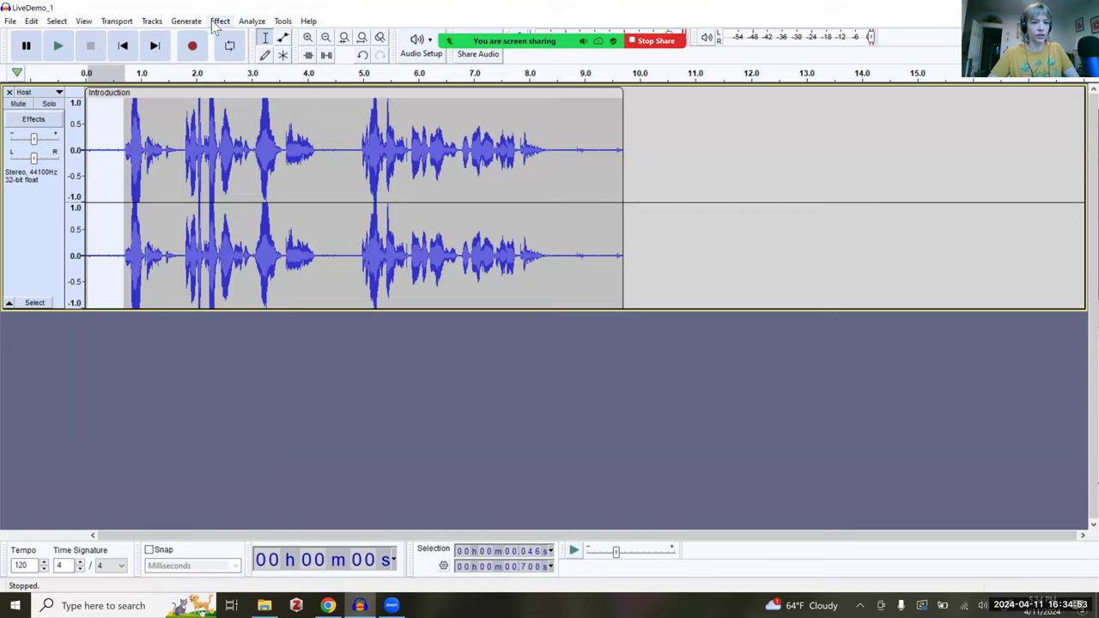
left_click(220, 22)
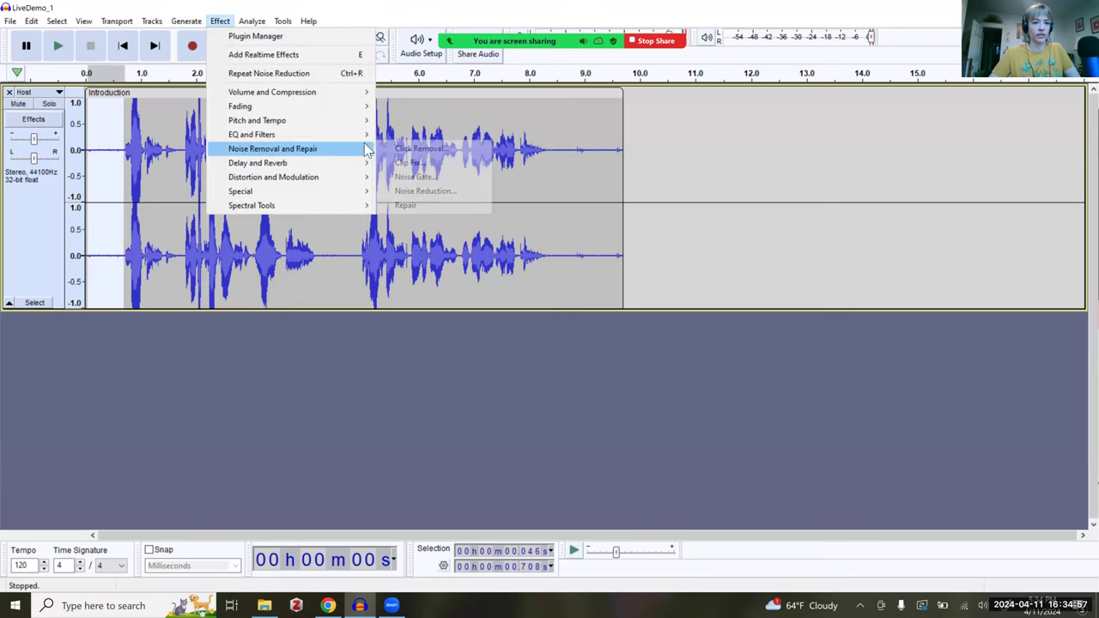
mouse_move(284, 148)
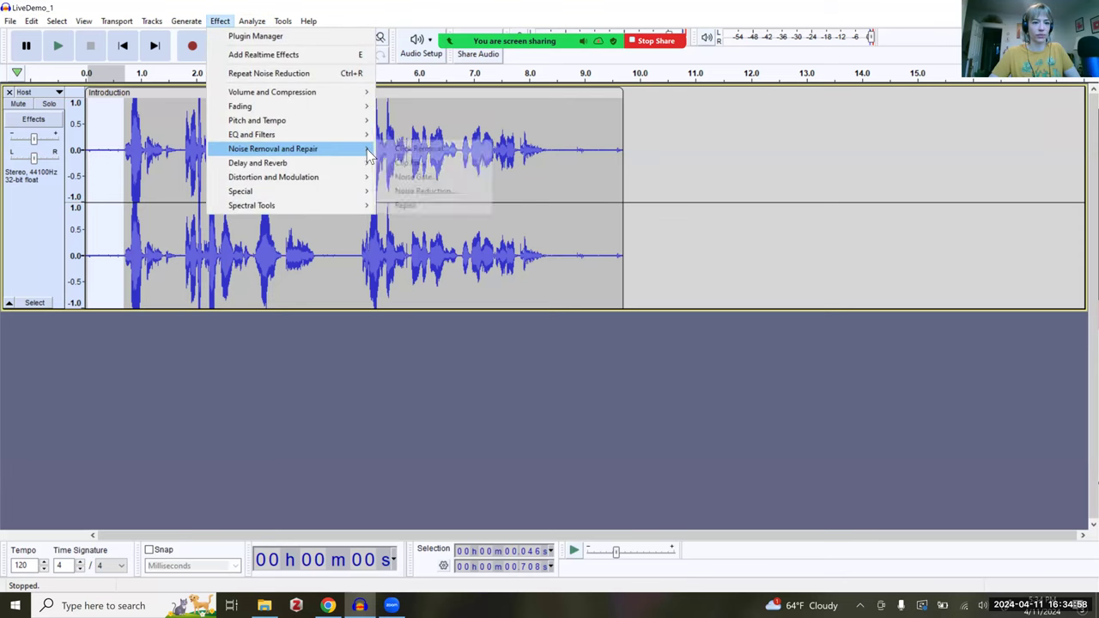
left_click(415, 190)
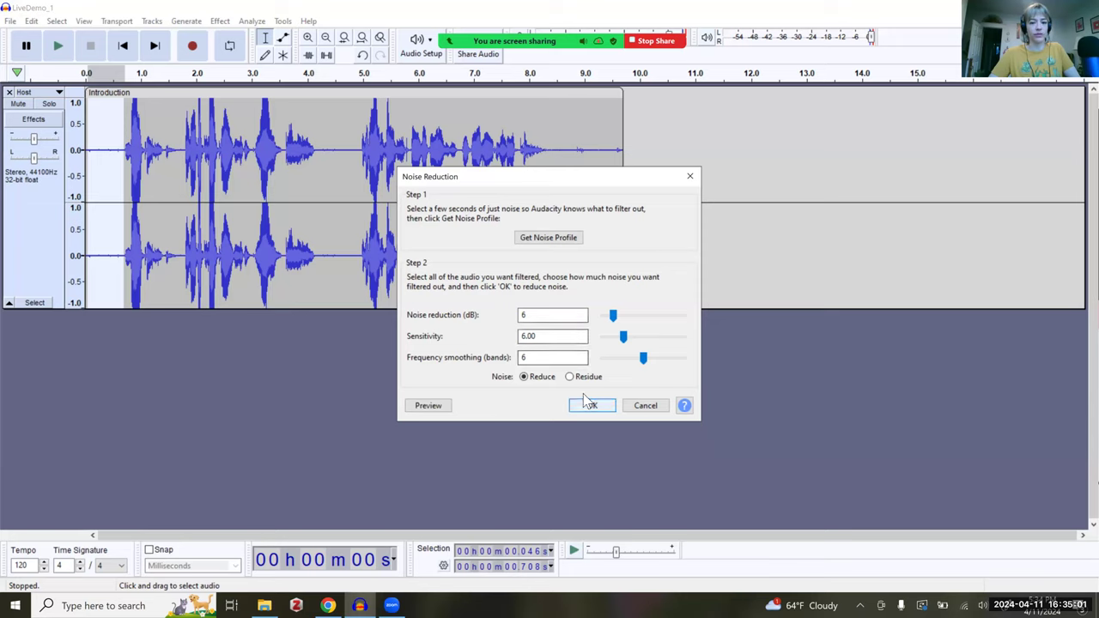
left_click(661, 404)
Apply Noise Reduction with the captured profile and unchanged settings to the entire Introduction clip
left_click(203, 225)
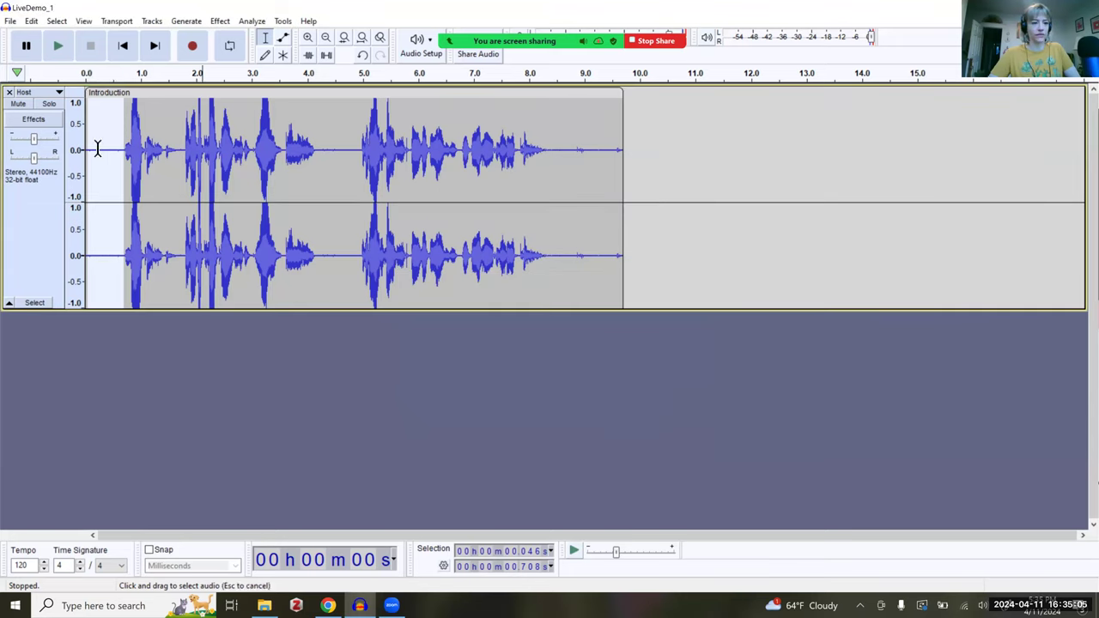
left_click(112, 94)
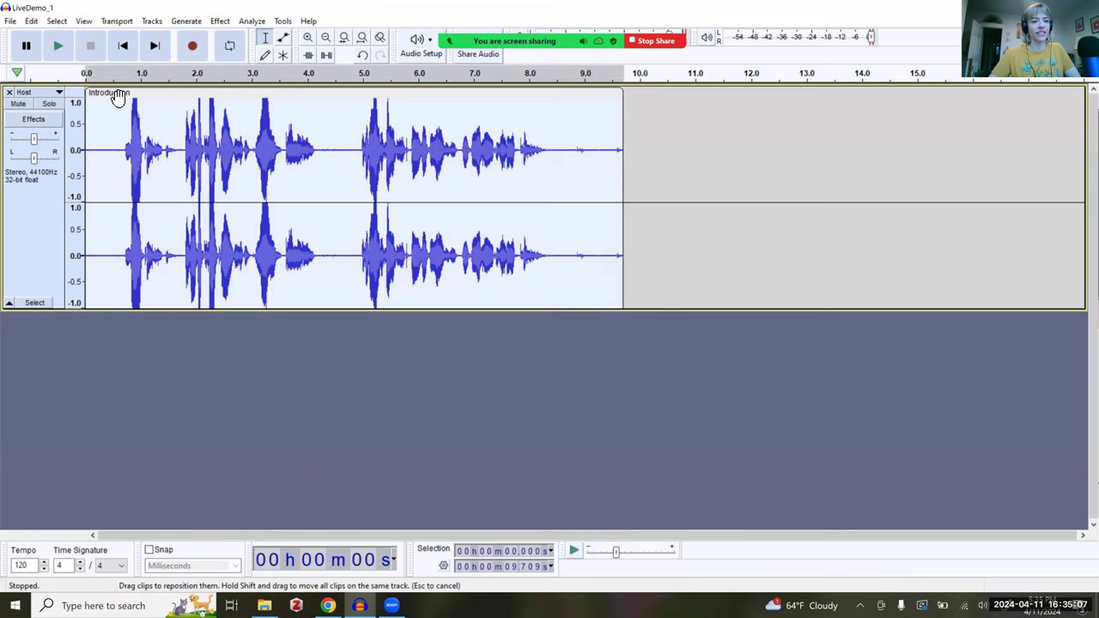
left_click(222, 26)
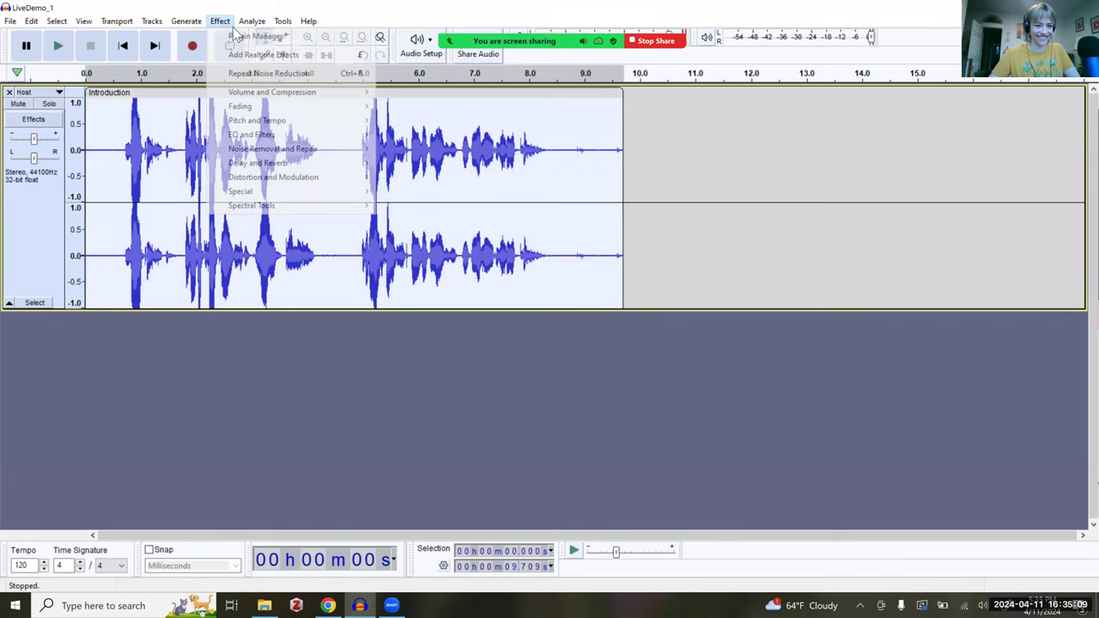
left_click(279, 76)
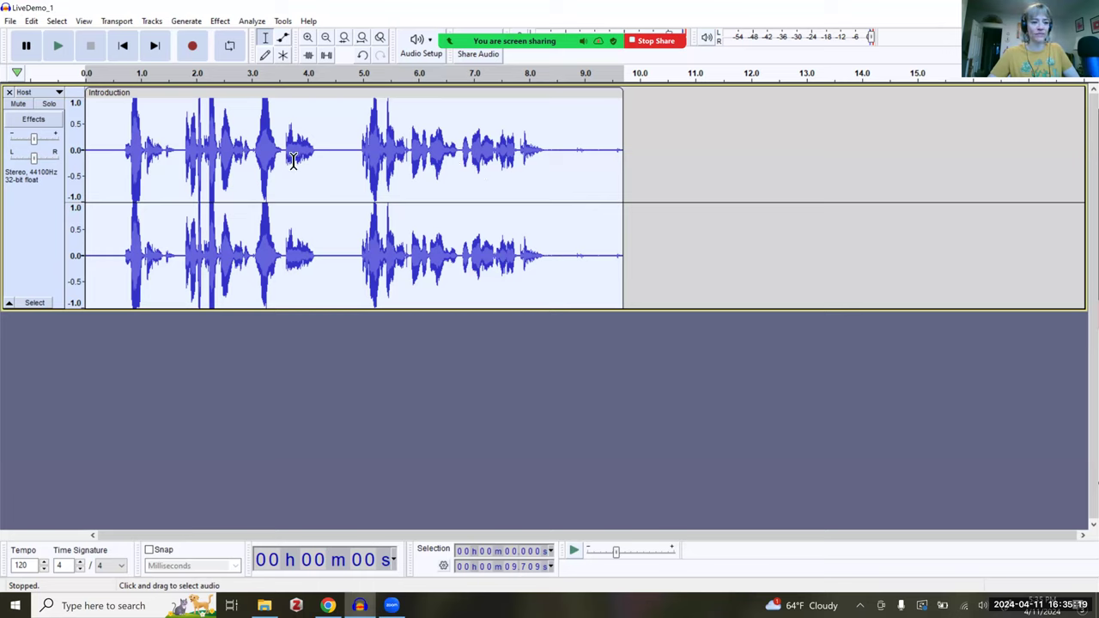
Play back the noise-reduced Introduction clip from about 0.1 seconds to check how it sounds
left_click_drag(110, 157, 105, 154)
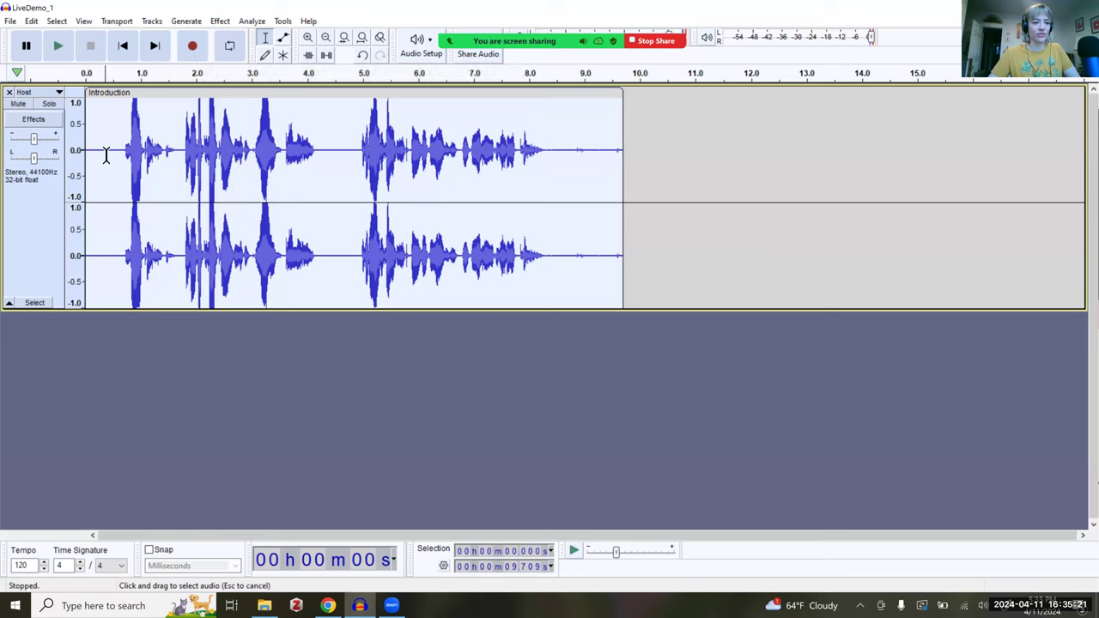
left_click(92, 154)
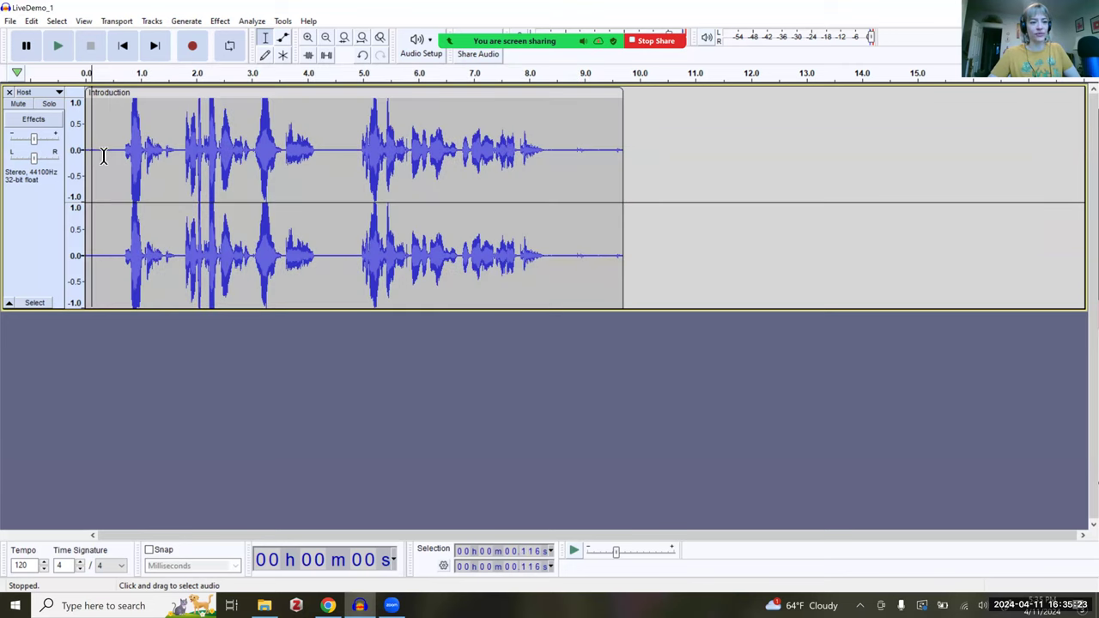
key("Home")
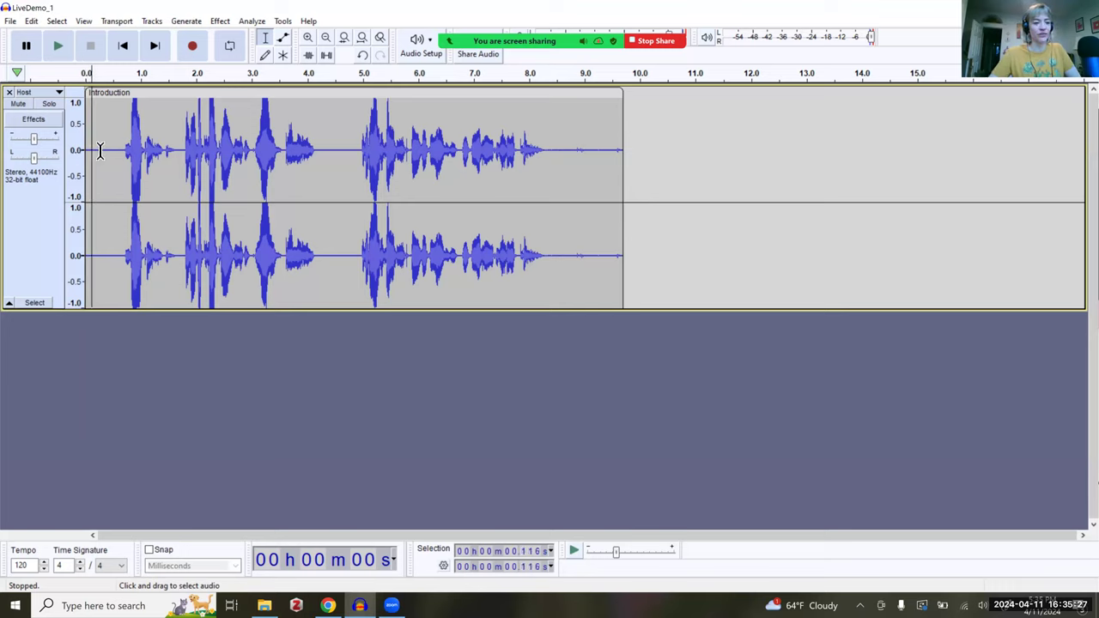
key("space")
key("space")
left_click(92, 164)
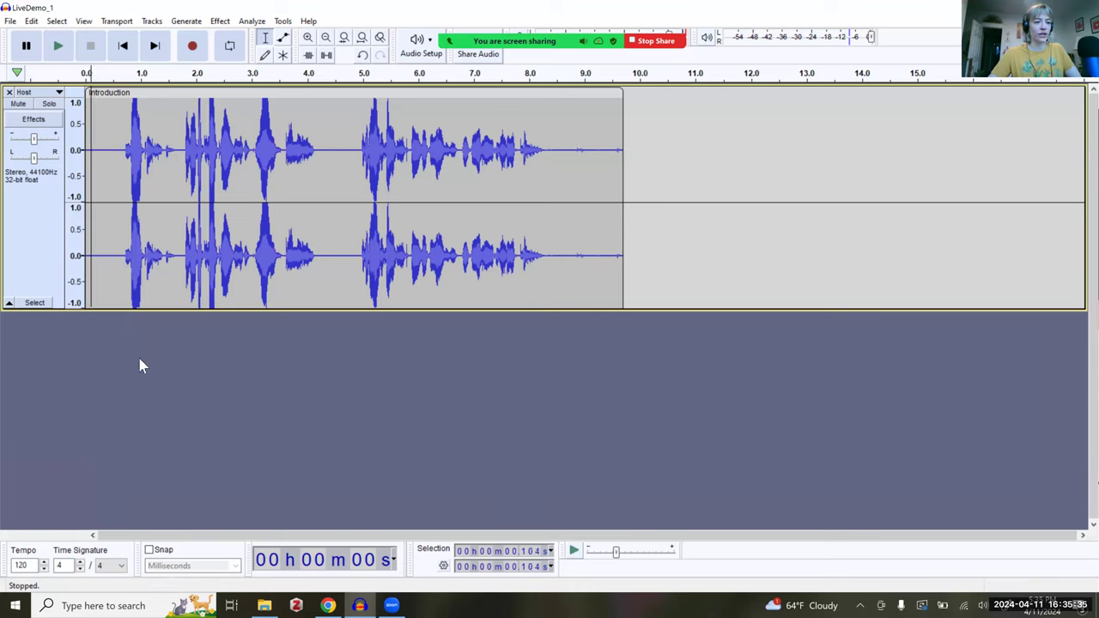
key("space")
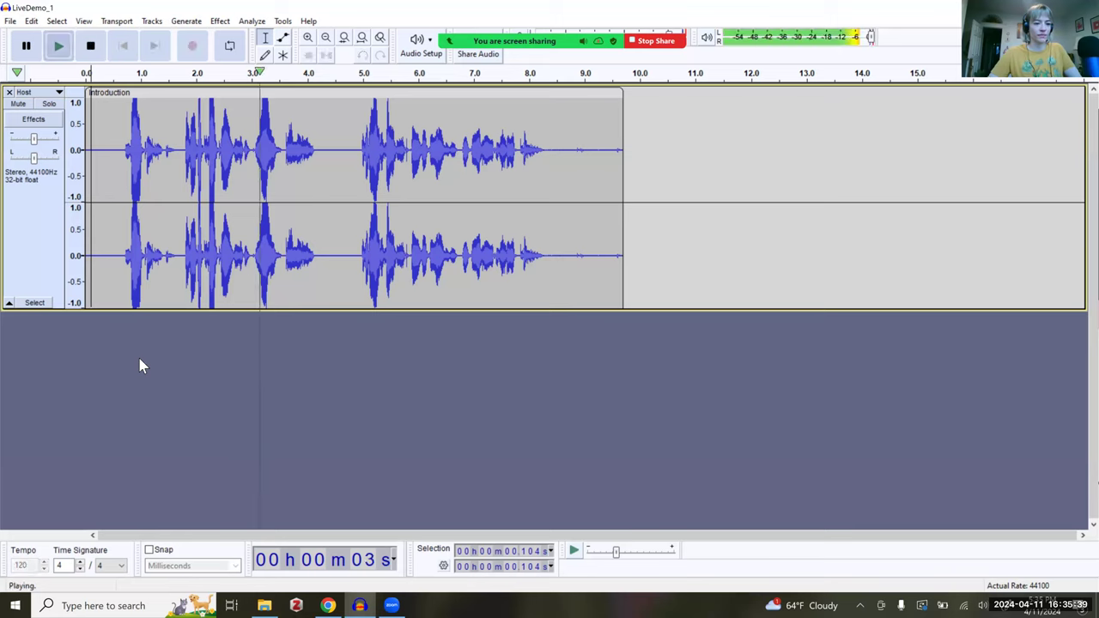
key("space")
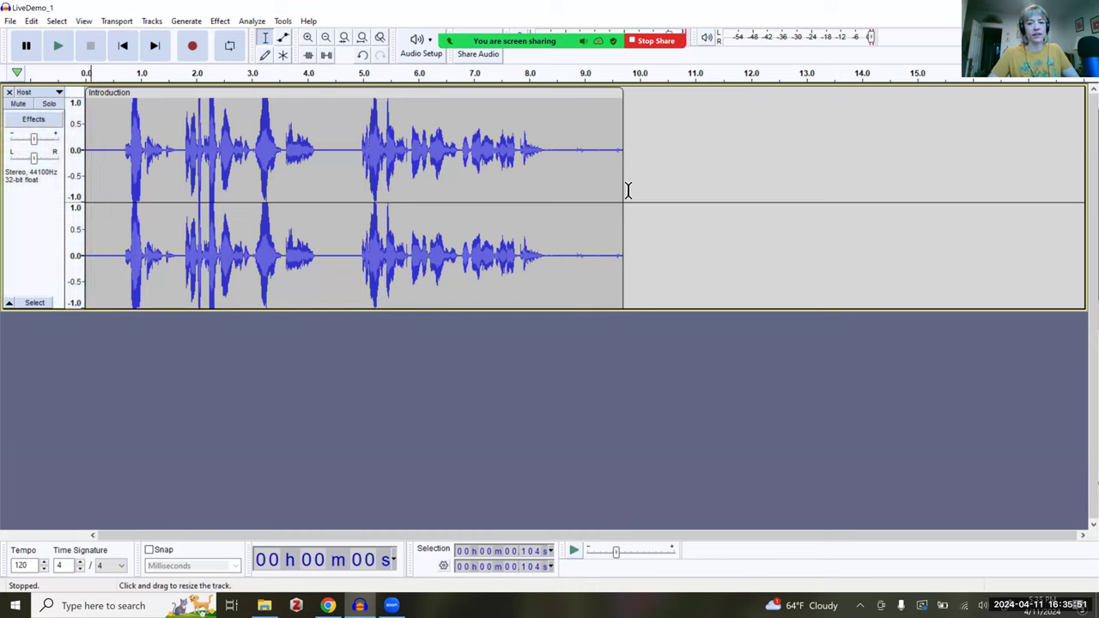
Record a second spoken clip about 20 seconds long on the Host track, starting at about 10.84 seconds
left_click(678, 220)
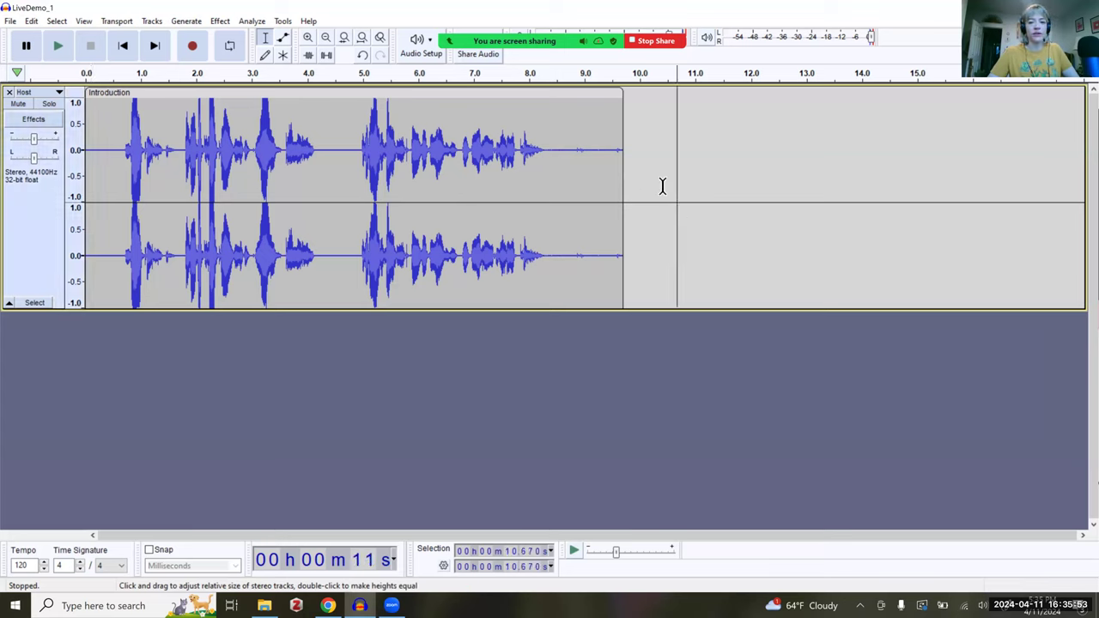
left_click(687, 198)
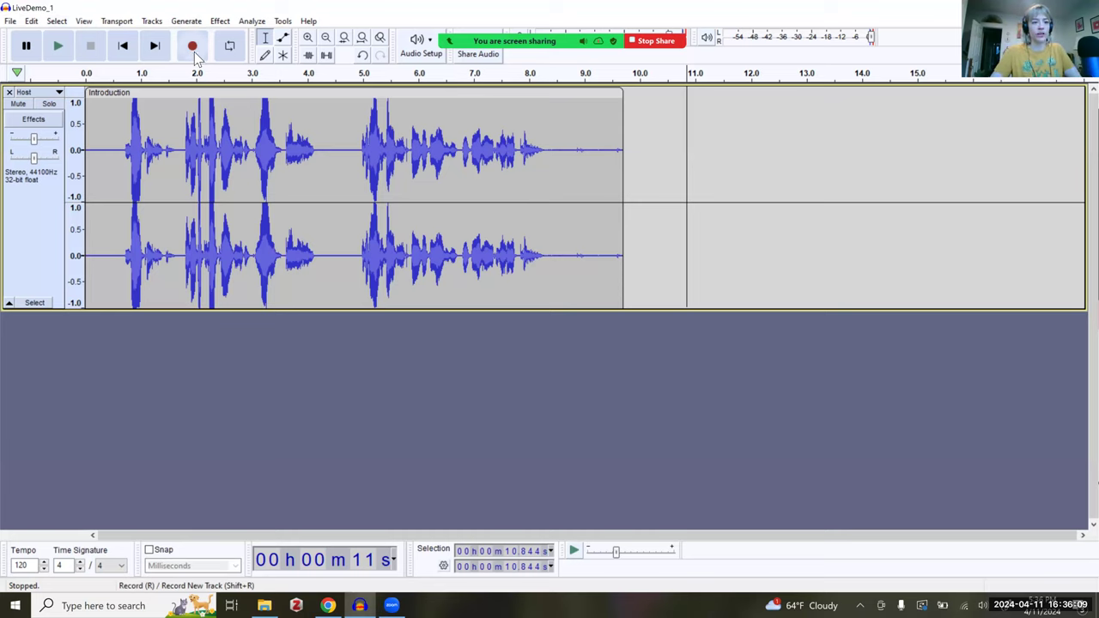
left_click(192, 54)
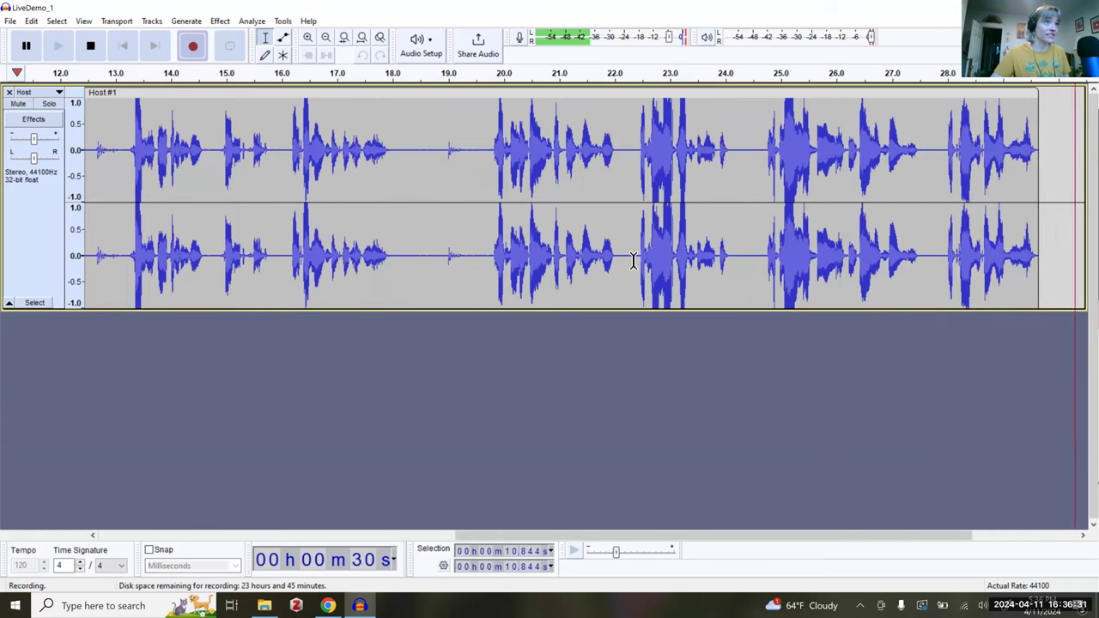
key("space")
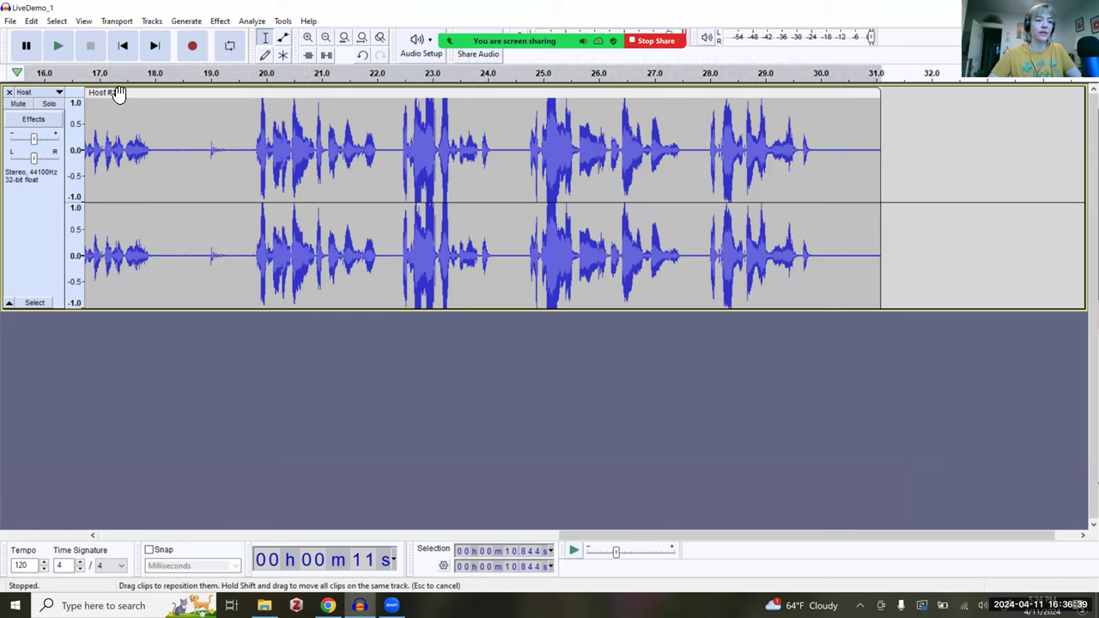
Rename the newly recorded second clip on the Host track as Poem
left_click(118, 94)
double_click(118, 93)
key("BackSpace")
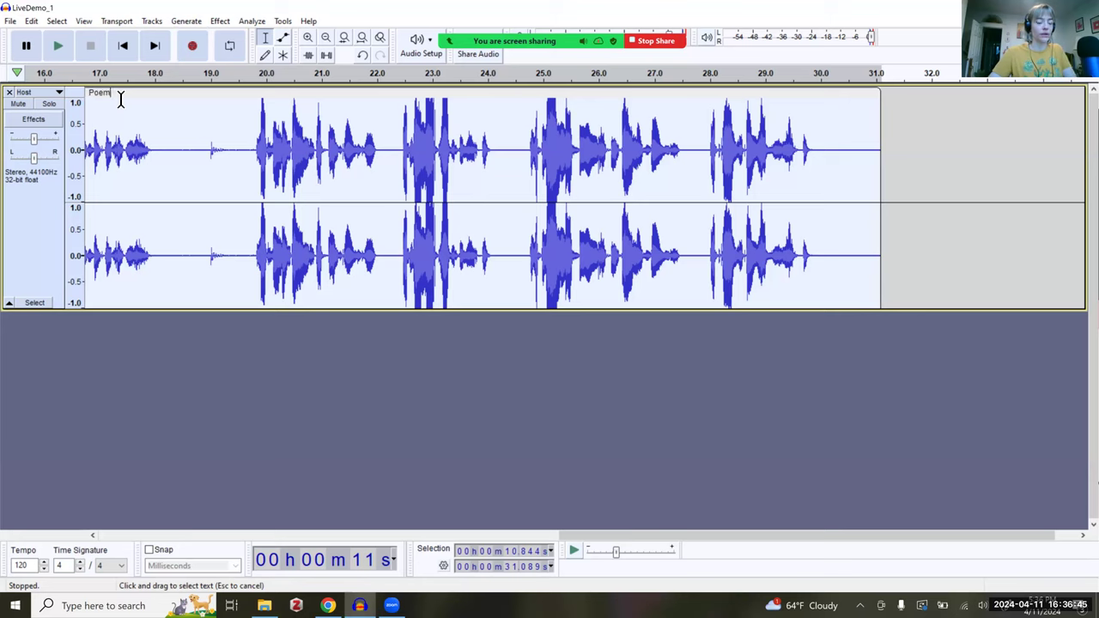
key("Return")
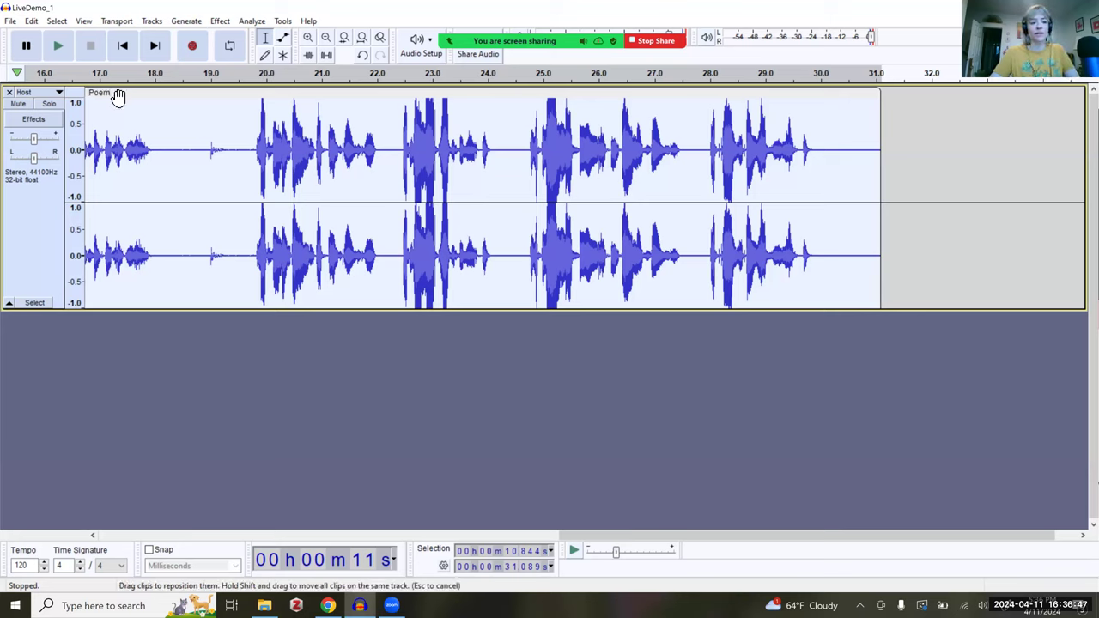
Move the Poem clip further along the Host track so it starts at about 13.94 seconds
left_click_drag(117, 95, 292, 101)
scroll(291, 101, "left", 1)
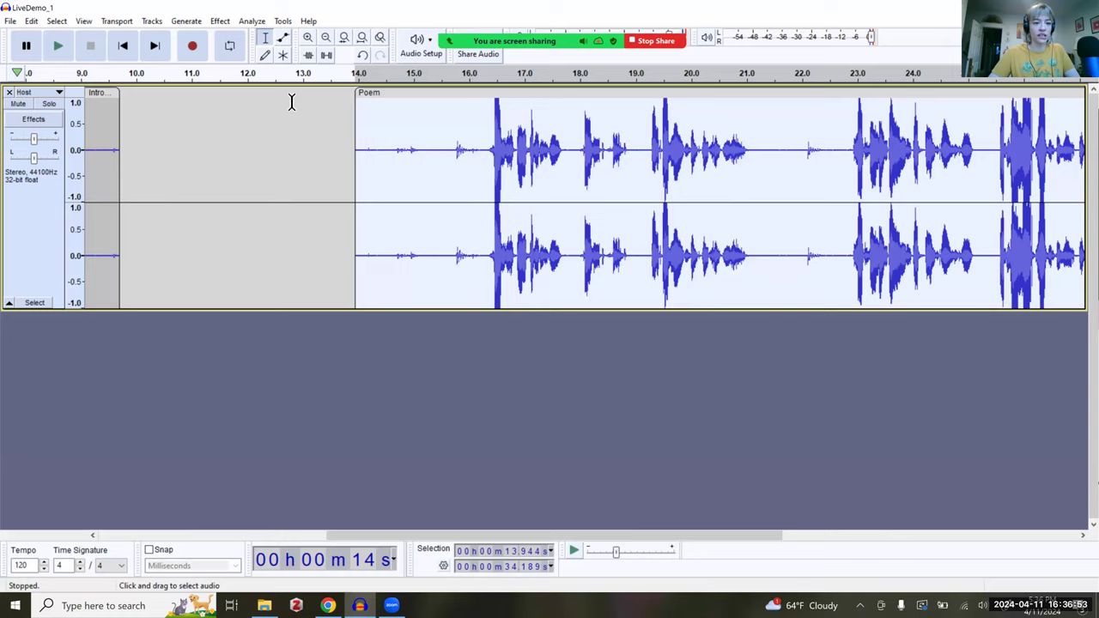
scroll(292, 101, "down", 2)
scroll(292, 101, "down", 2)
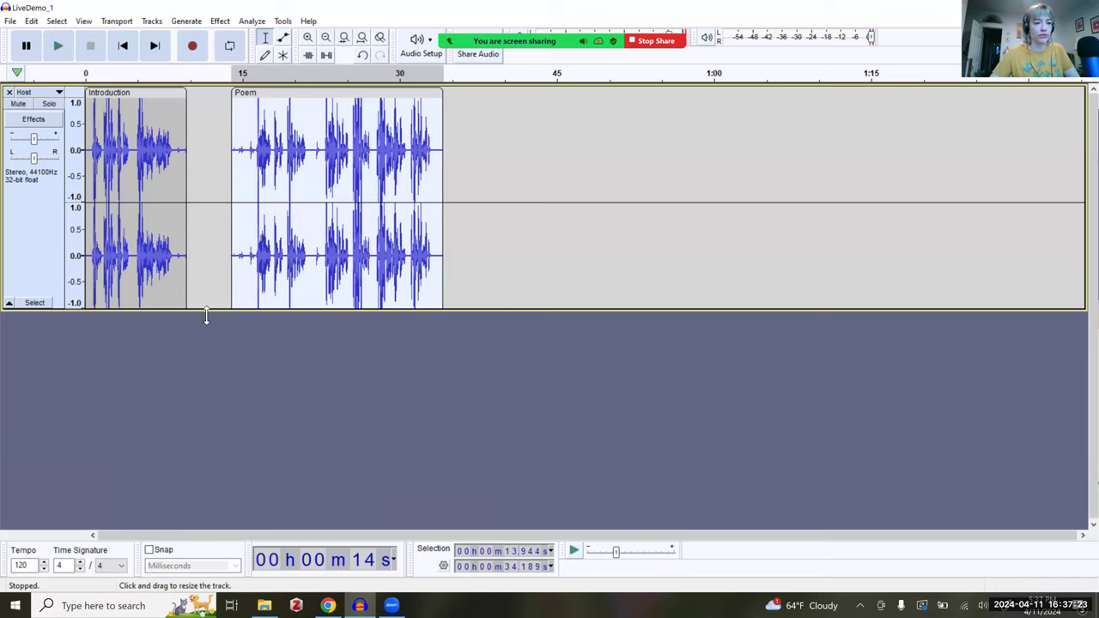
Play the opening of the Introduction clip from 0 seconds and of the Poem clip from about 13.94 seconds
left_click(80, 164)
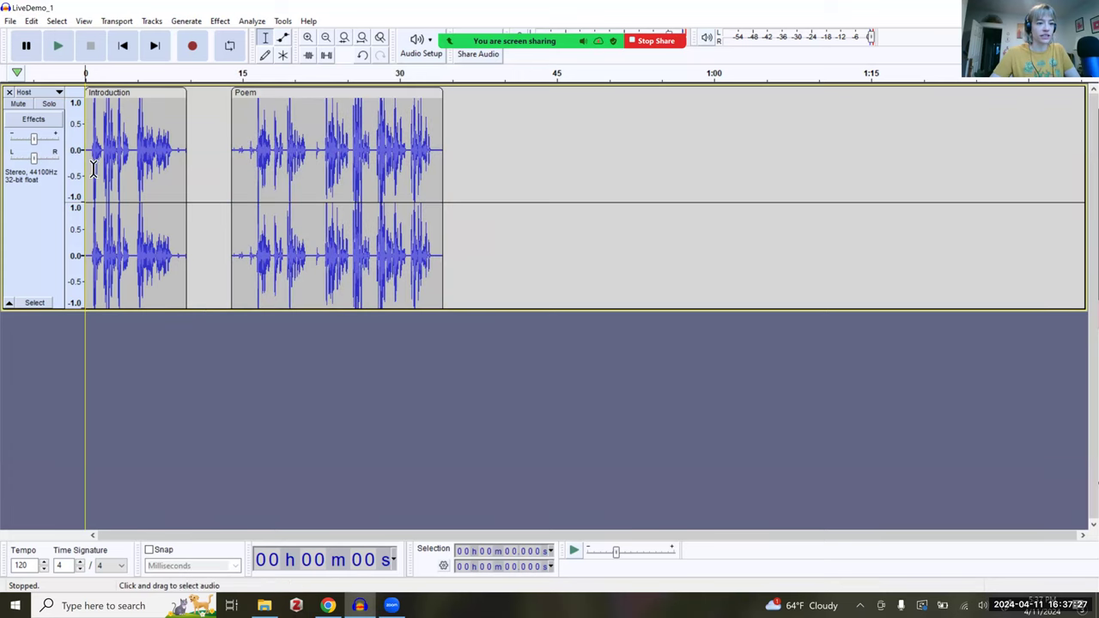
key("space")
key("space")
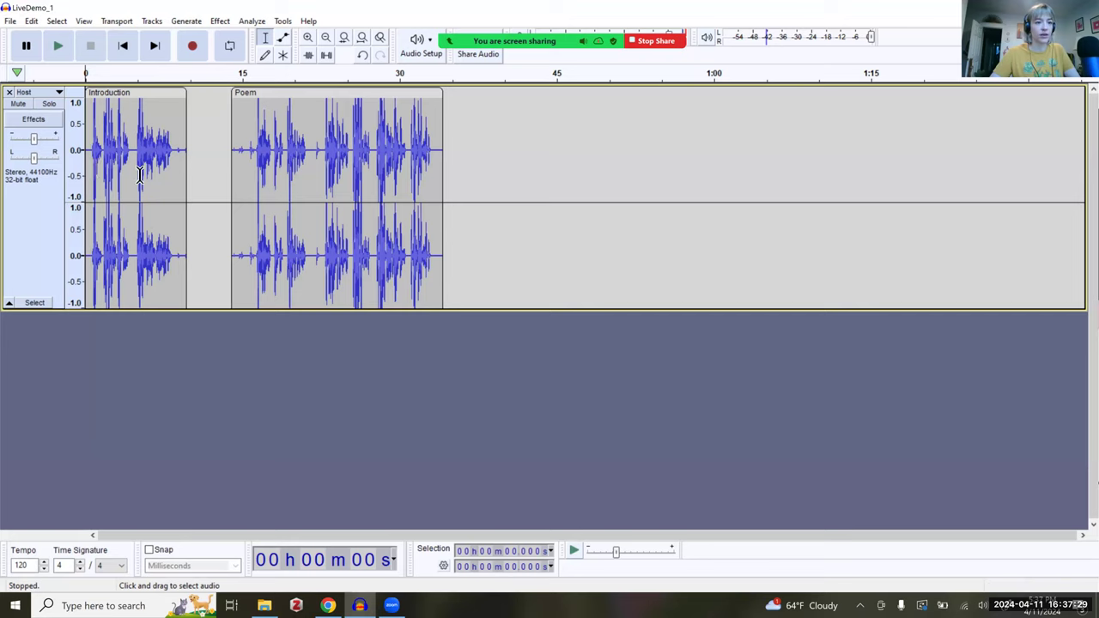
left_click_drag(239, 158, 243, 172)
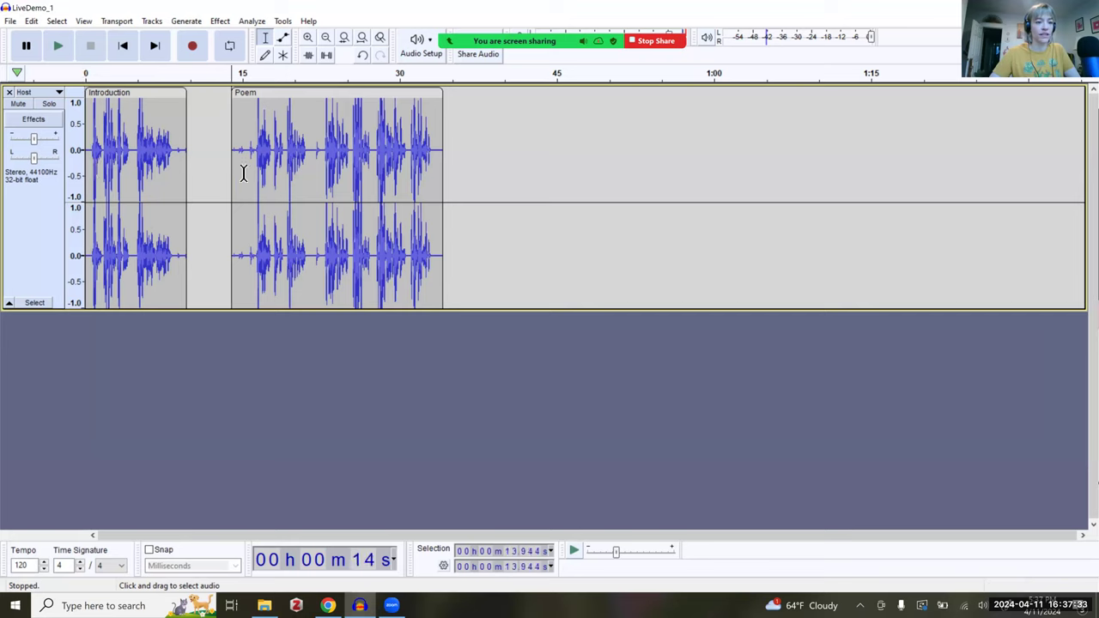
key("space")
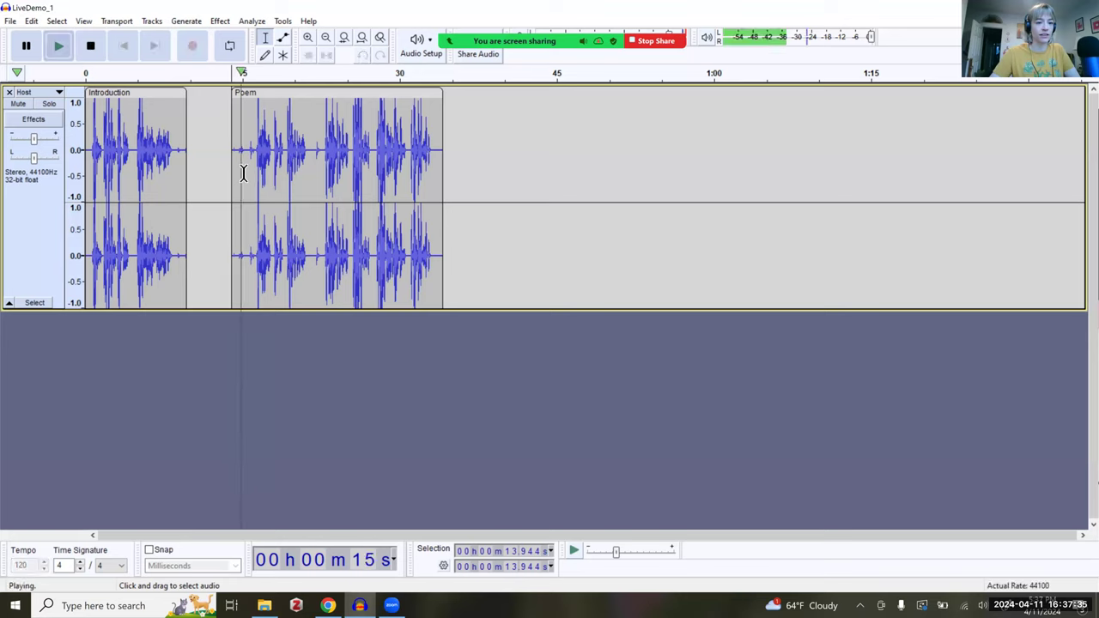
key("space")
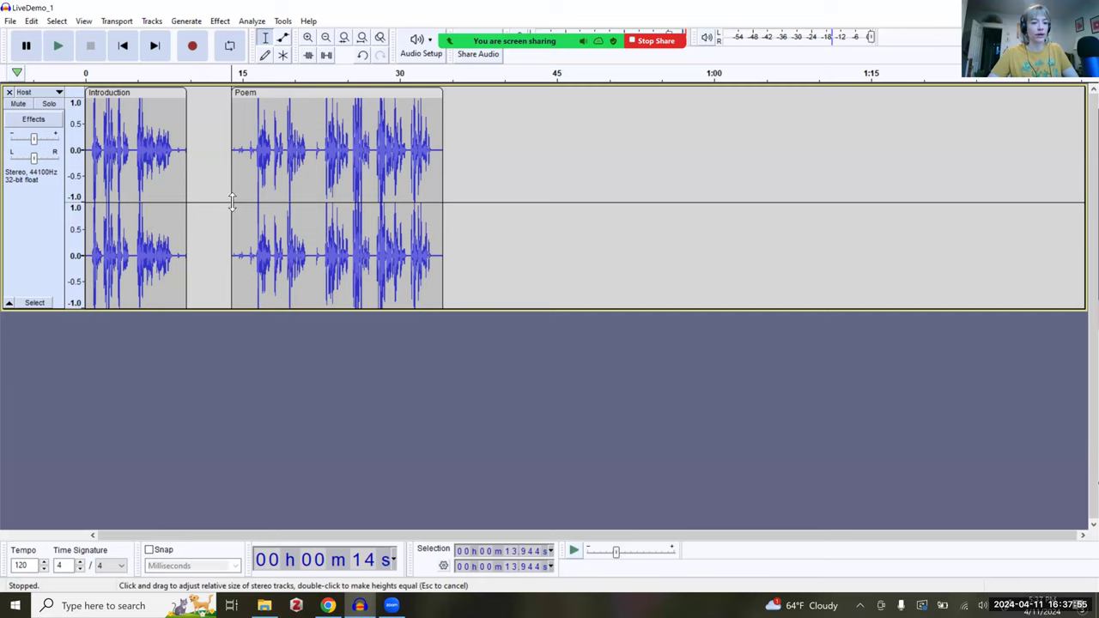
Select the whole Poem clip on the Host track and apply the last Noise Reduction to it again
left_click(271, 93)
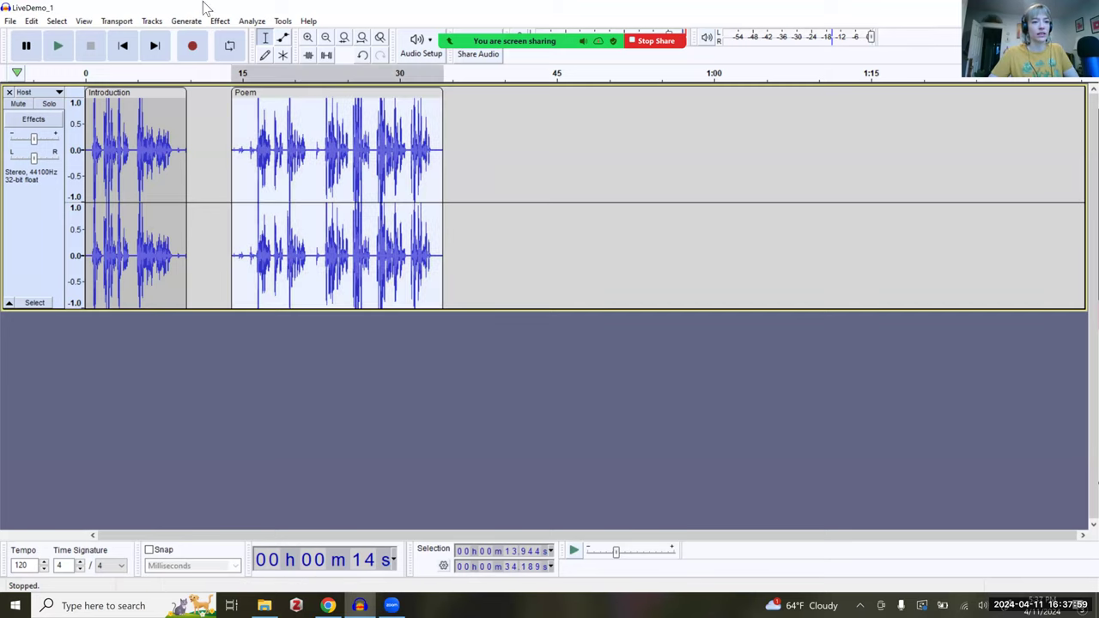
left_click(219, 22)
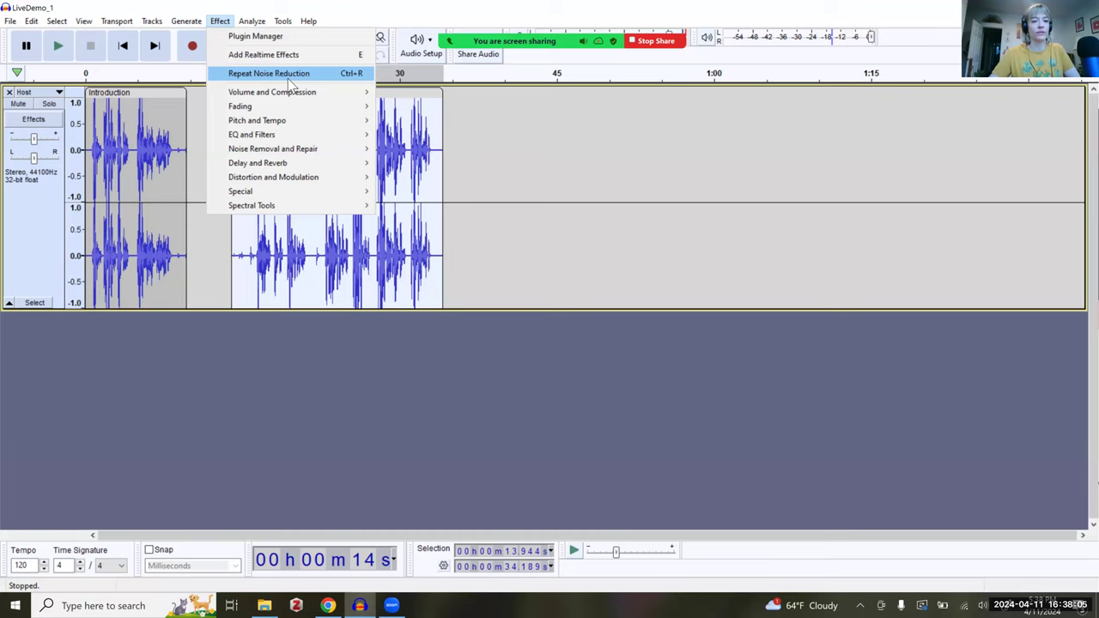
left_click(289, 80)
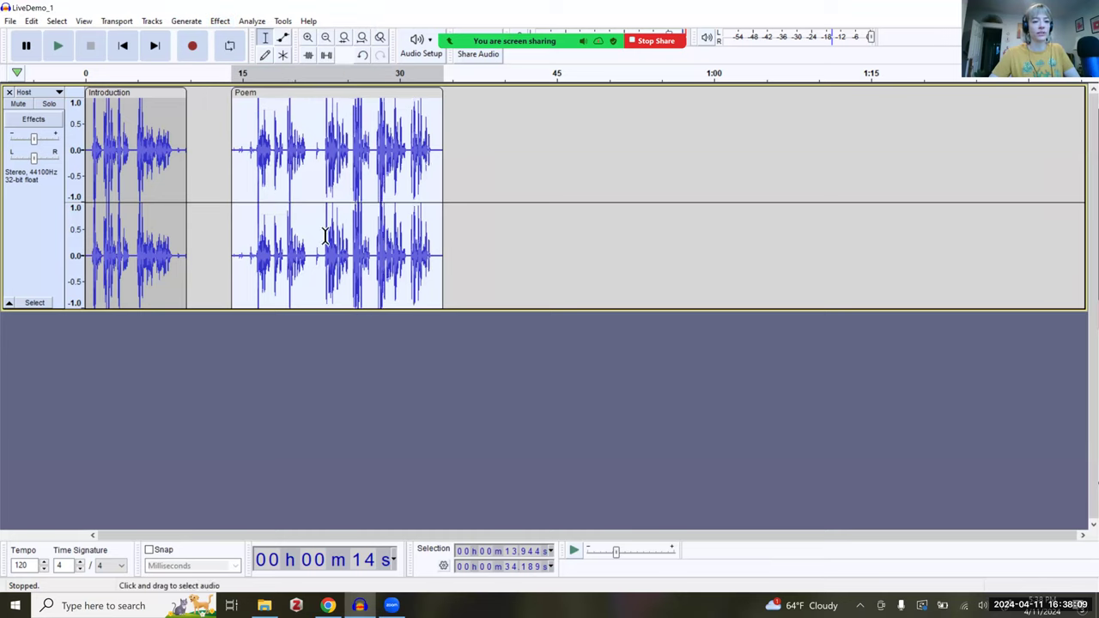
left_click(207, 289)
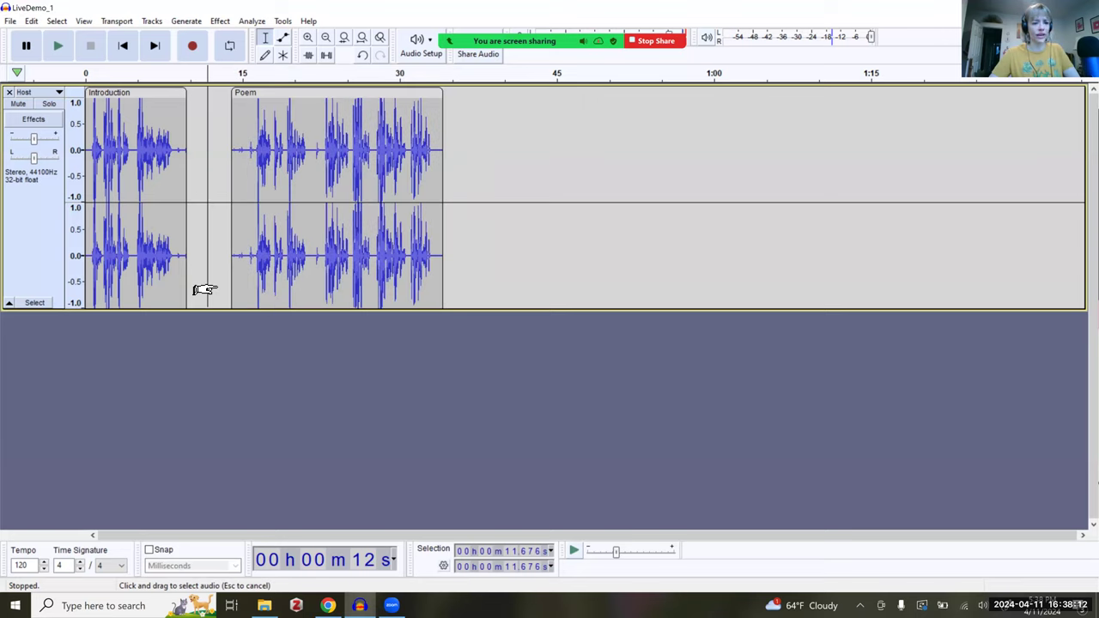
Add a new empty stereo track below the Host track
left_click(153, 22)
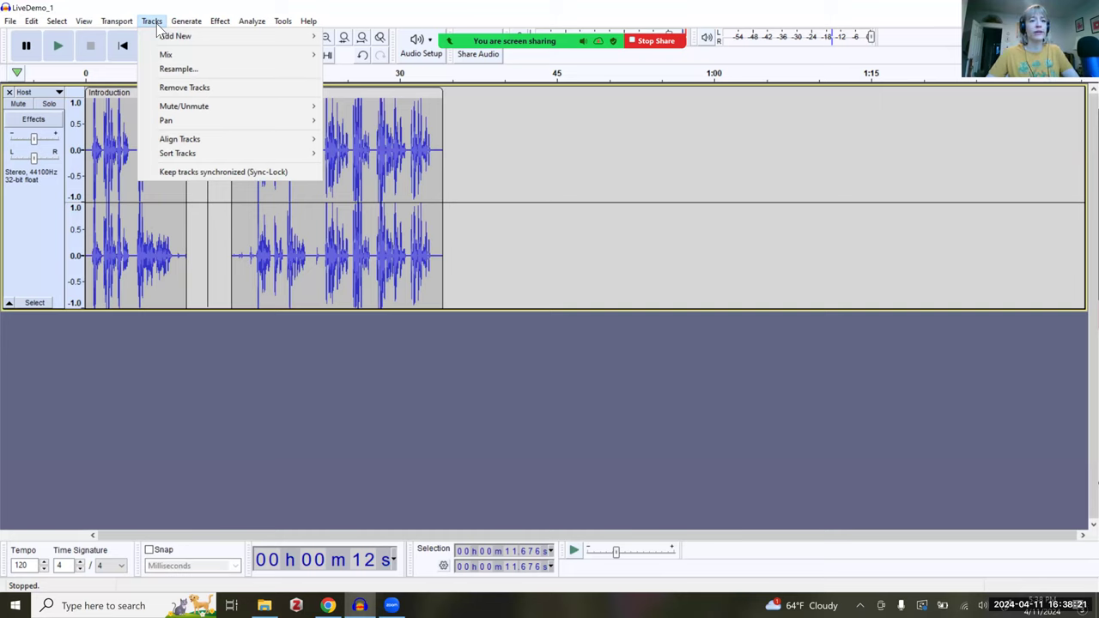
mouse_move(160, 40)
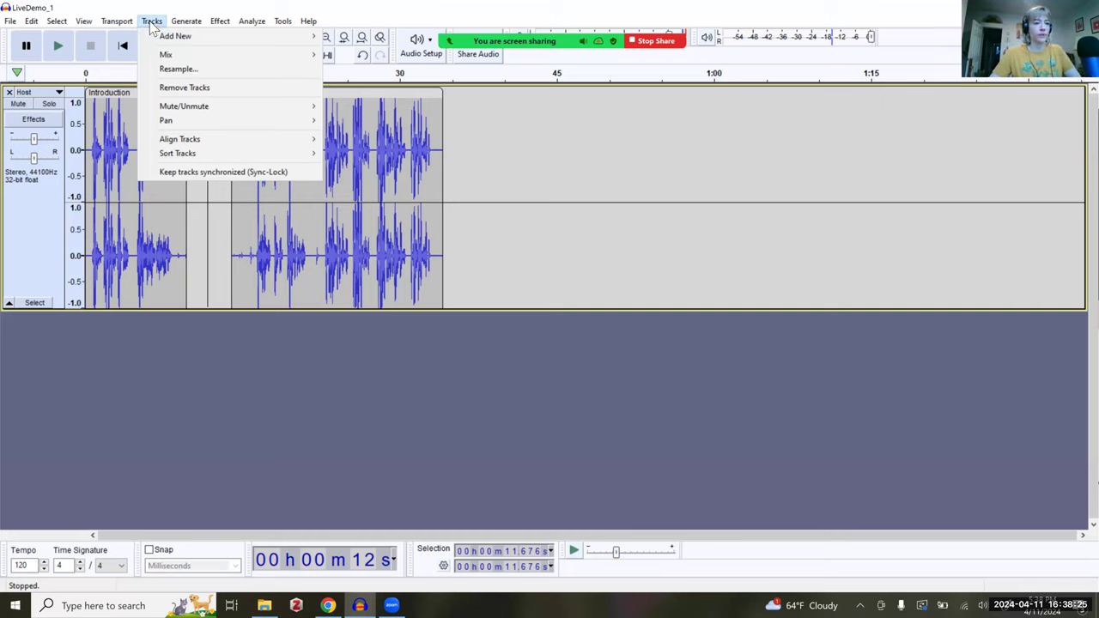
key("Escape")
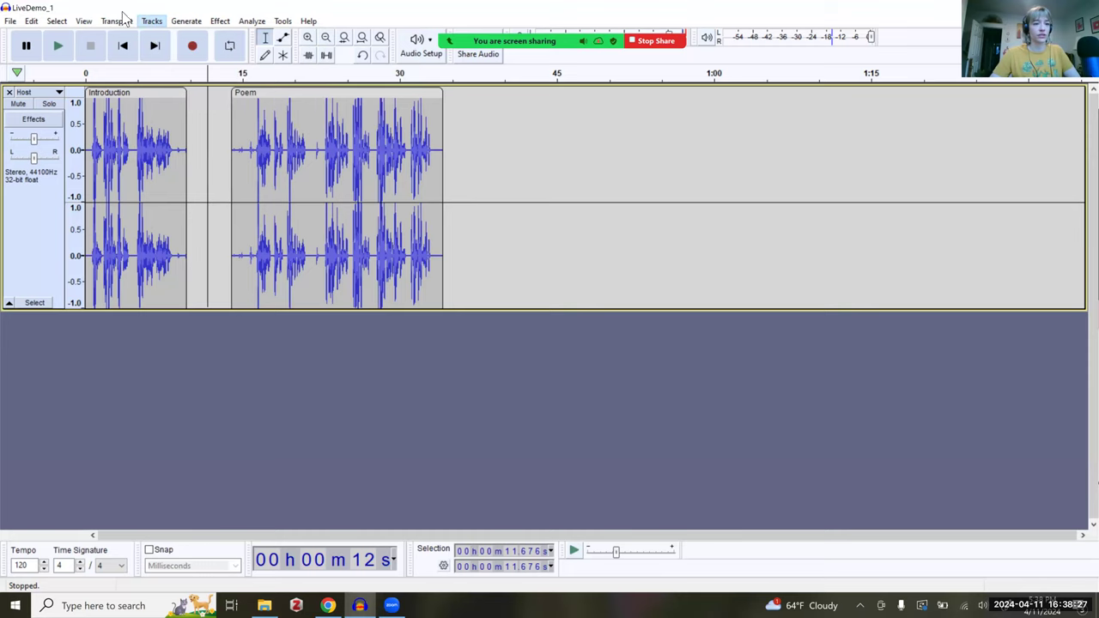
left_click(152, 22)
mouse_move(313, 37)
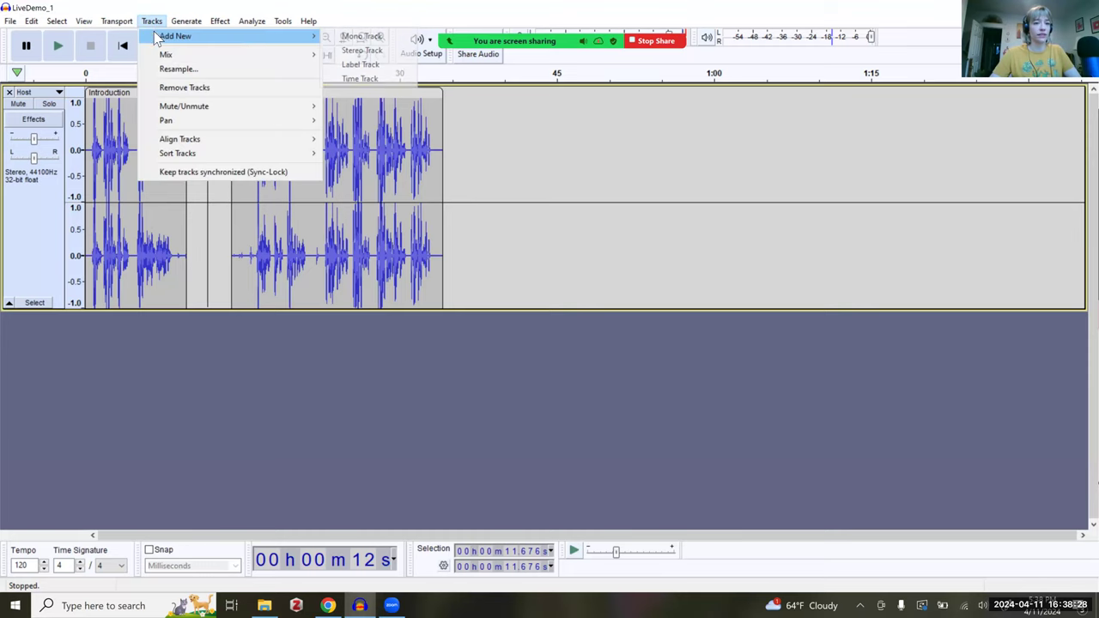
left_click(370, 53)
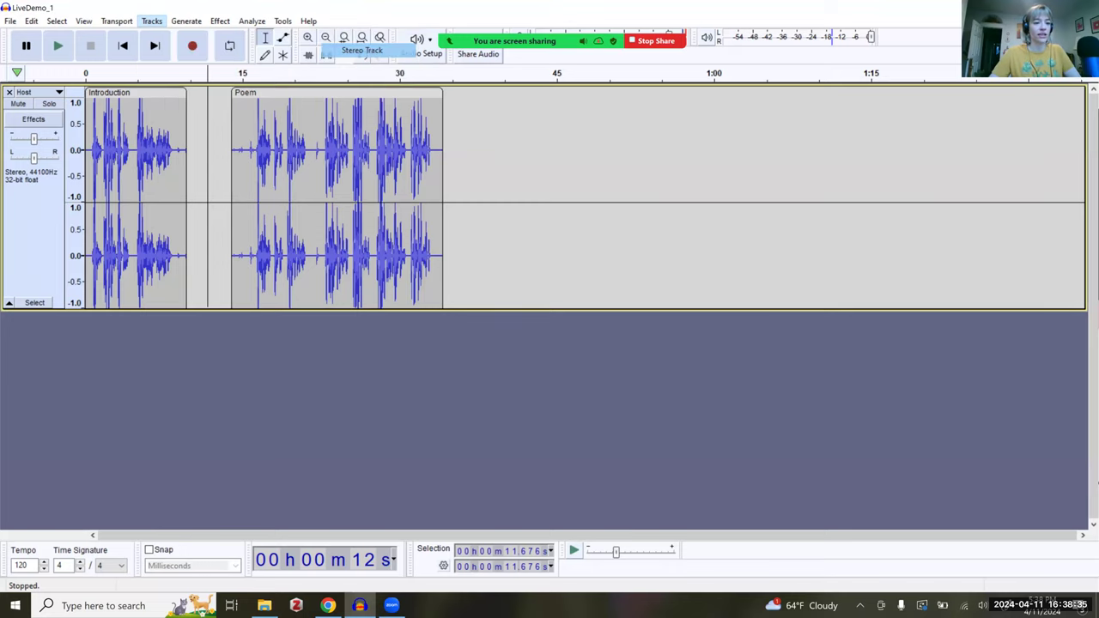
Shrink the heights of the new empty track and the Host track so both fit in view together
scroll(306, 403, "down", 1)
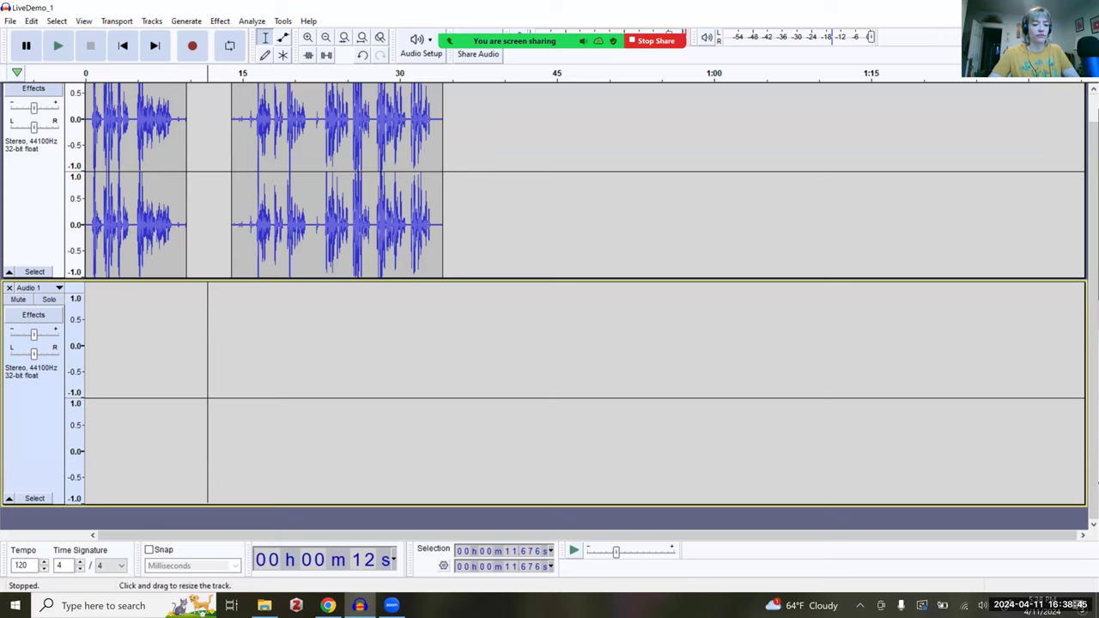
left_click_drag(549, 505, 550, 505)
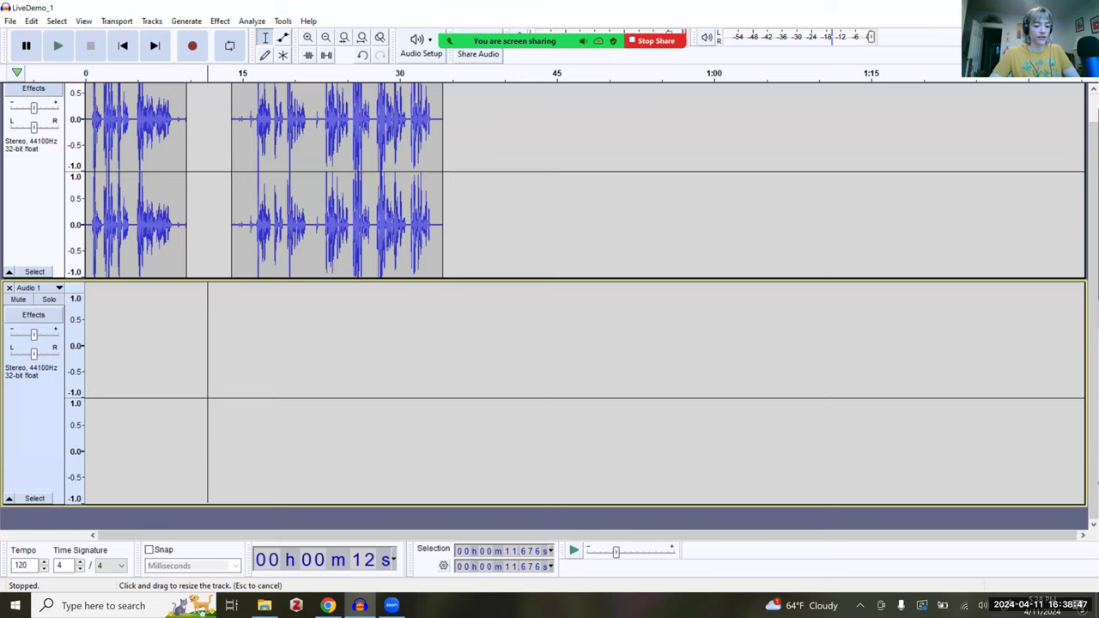
scroll(358, 386, "up", 1)
left_click_drag(358, 523, 358, 406)
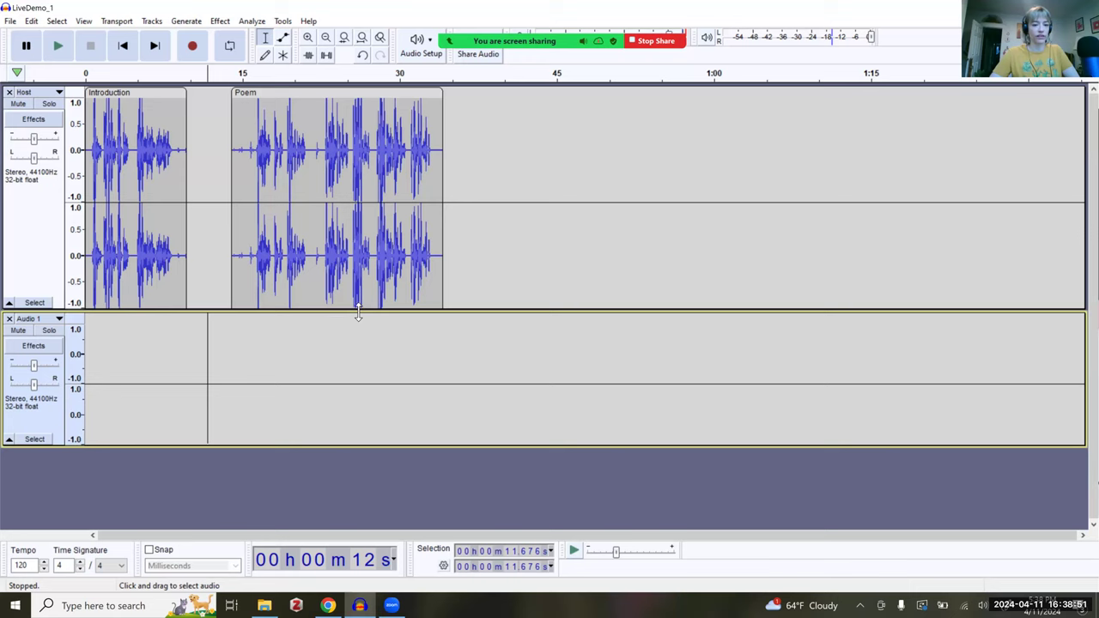
left_click_drag(358, 311, 362, 242)
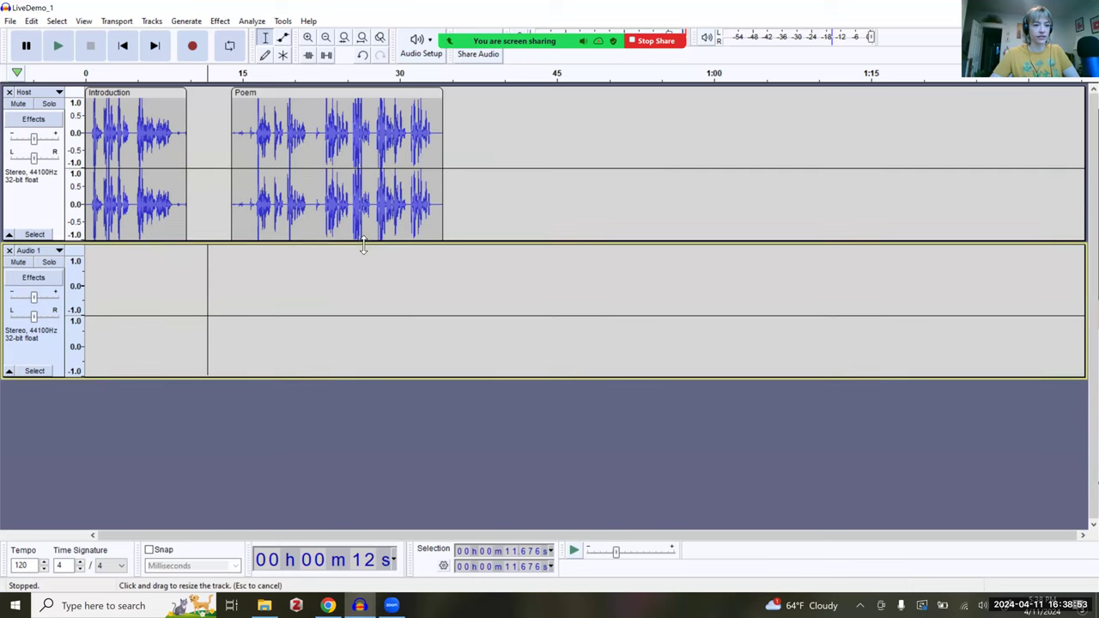
Rename the new empty stereo track as Music
left_click(43, 251)
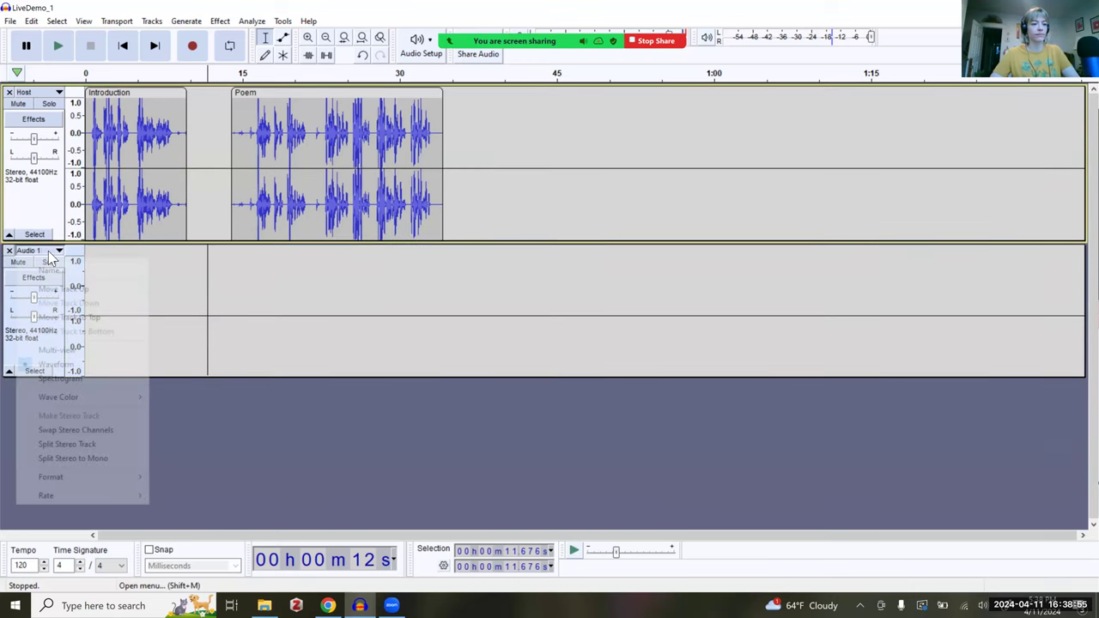
left_click(57, 273)
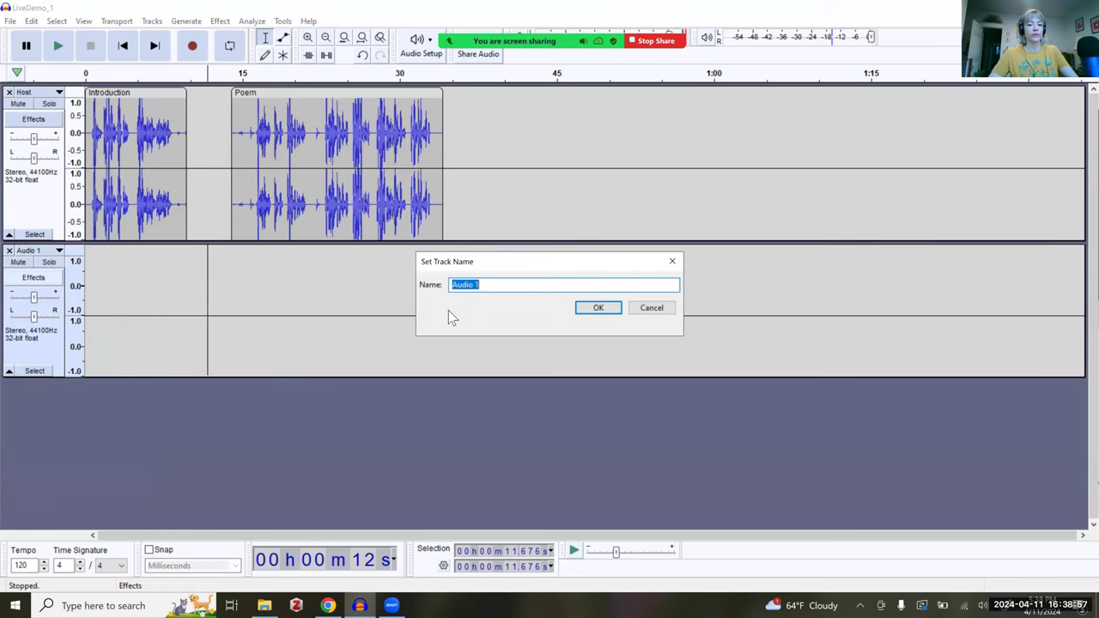
type("Music")
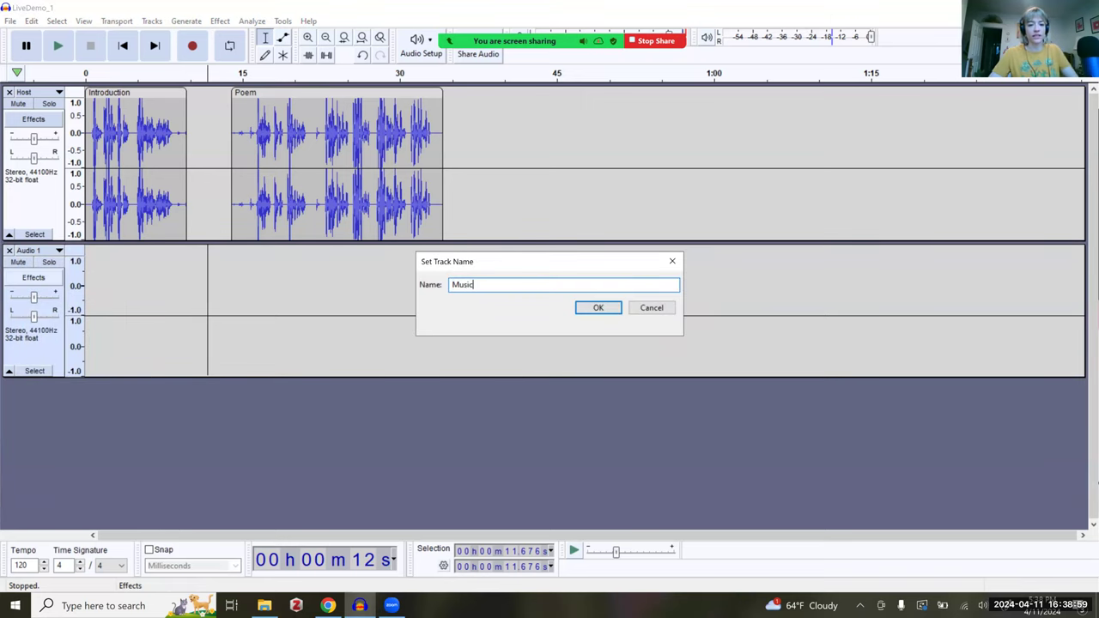
left_click(598, 308)
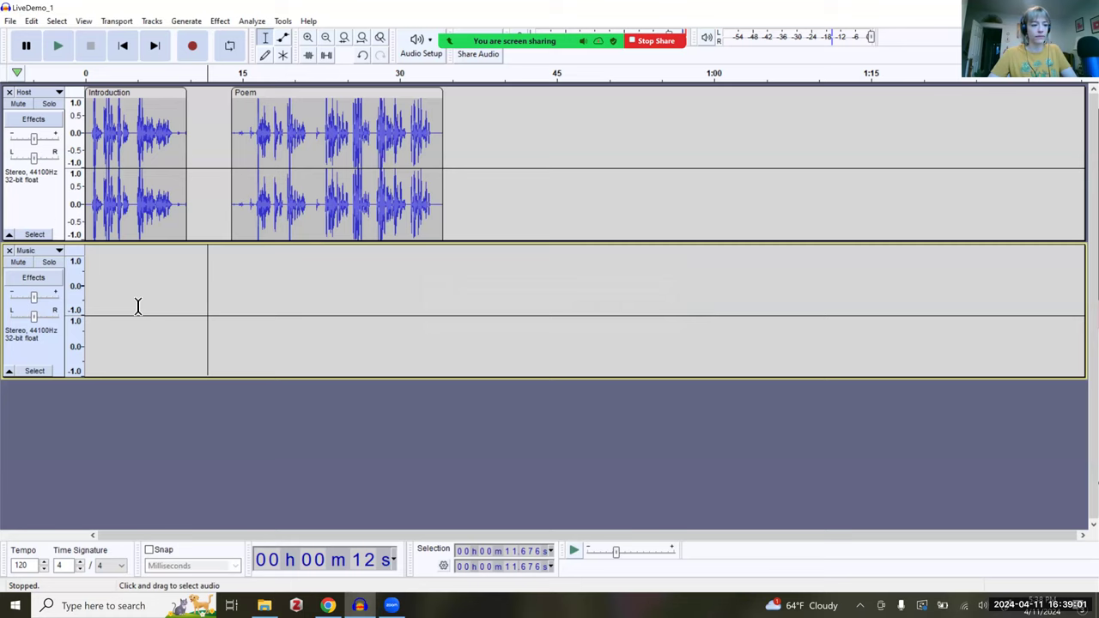
Place the cursor on the Music track in line with the end of the Poem clip, at 34.189 seconds
left_click(187, 285)
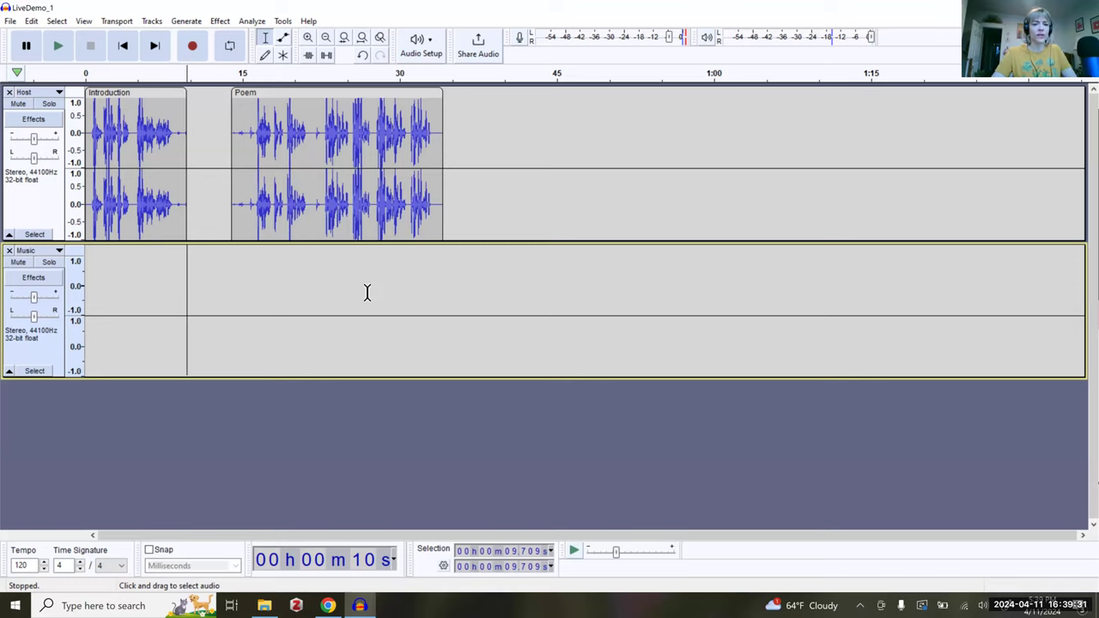
left_click(453, 255)
left_click(450, 266)
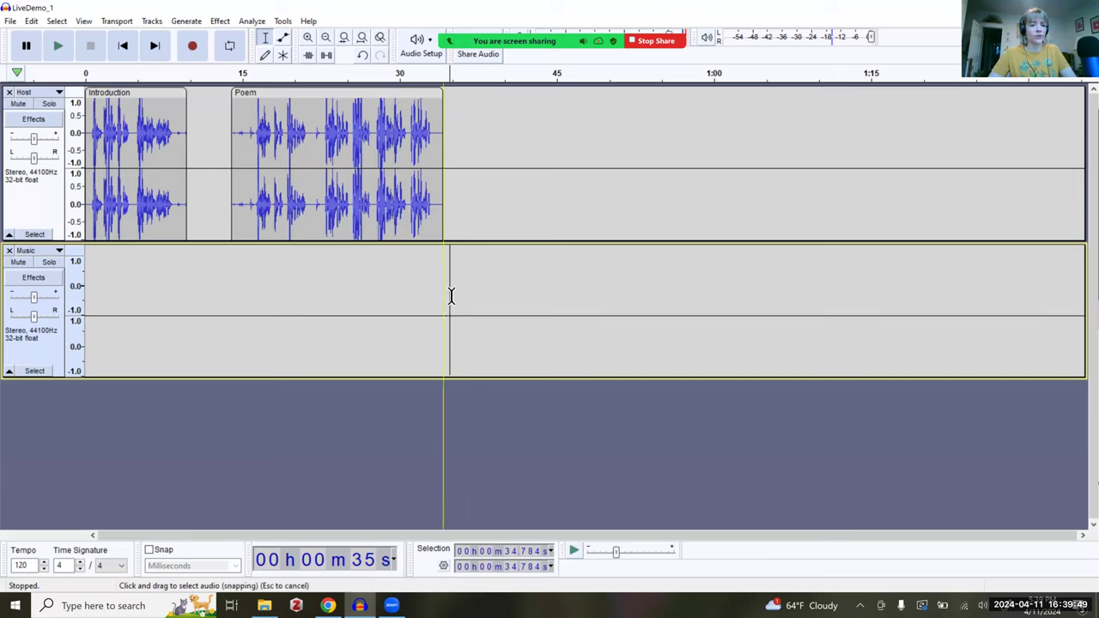
left_click(446, 301)
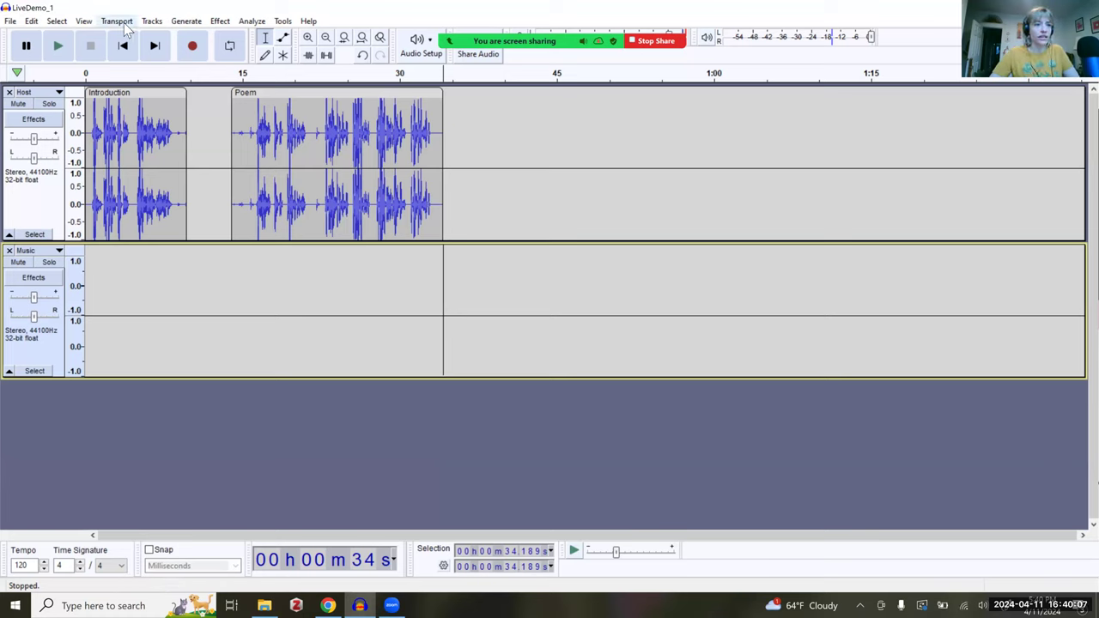
Import the Rachmaninoff piano prelude WAV file from the Workshop Live Demo folder as audio
left_click(10, 20)
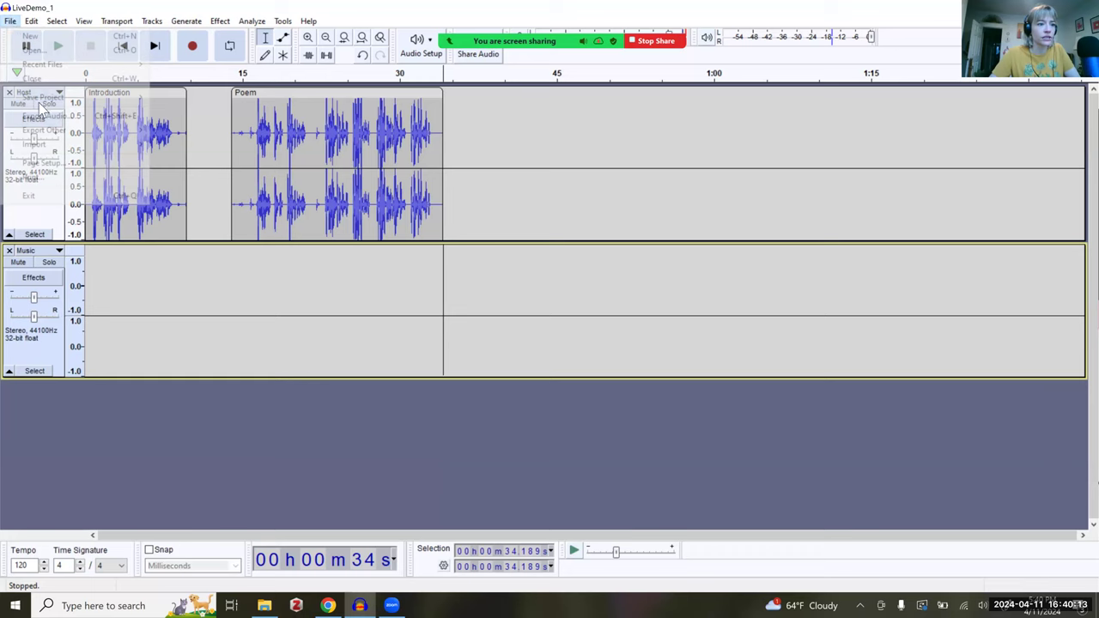
mouse_move(56, 147)
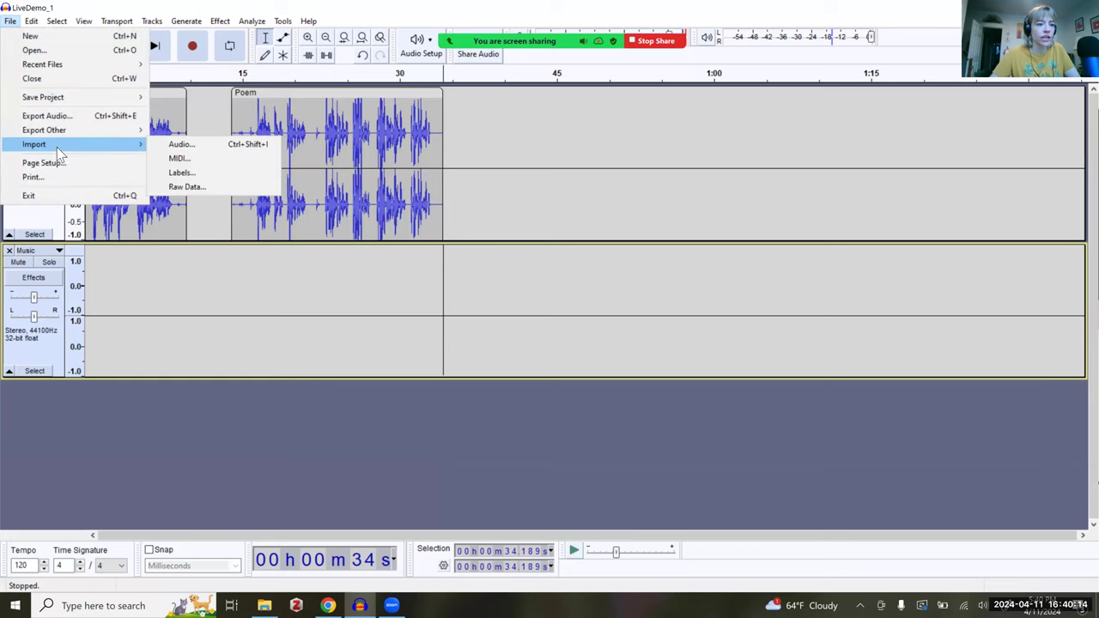
left_click(177, 146)
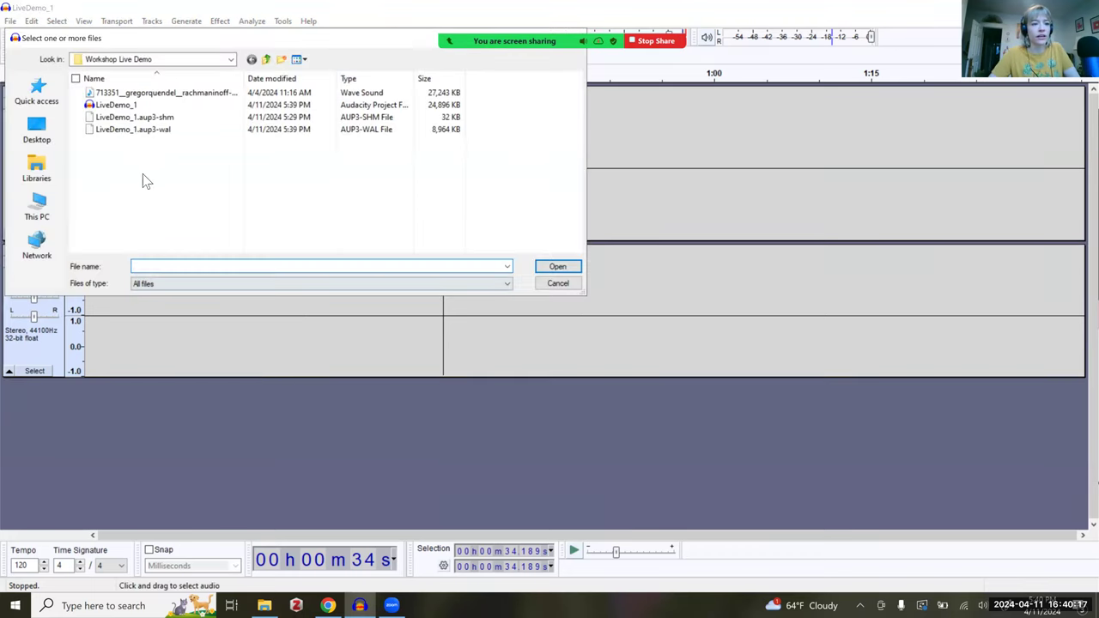
left_click(178, 101)
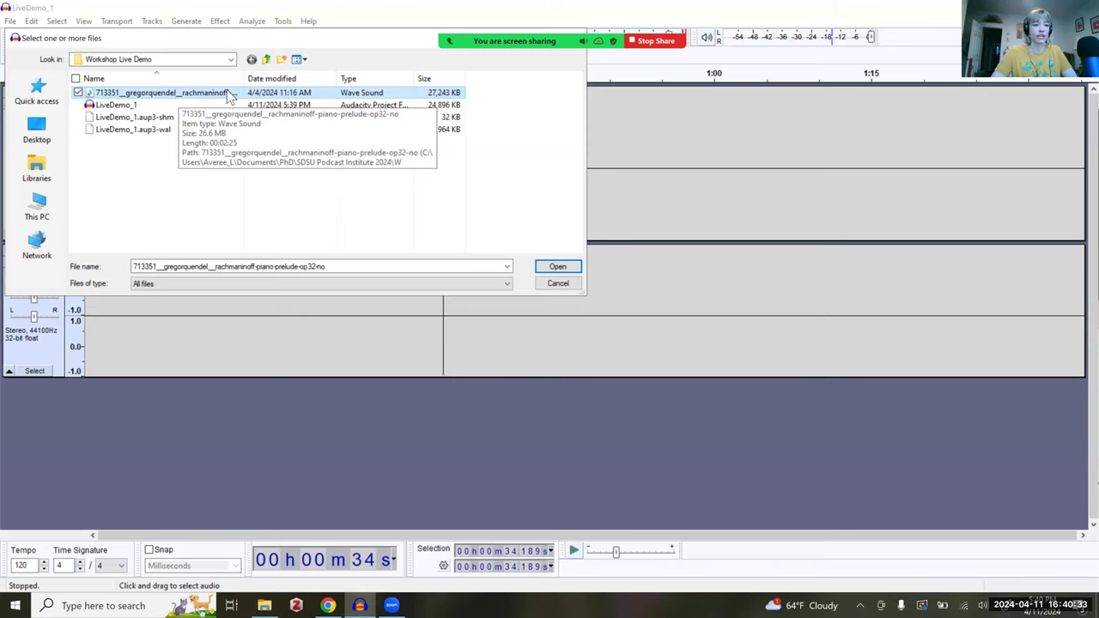
left_click(568, 268)
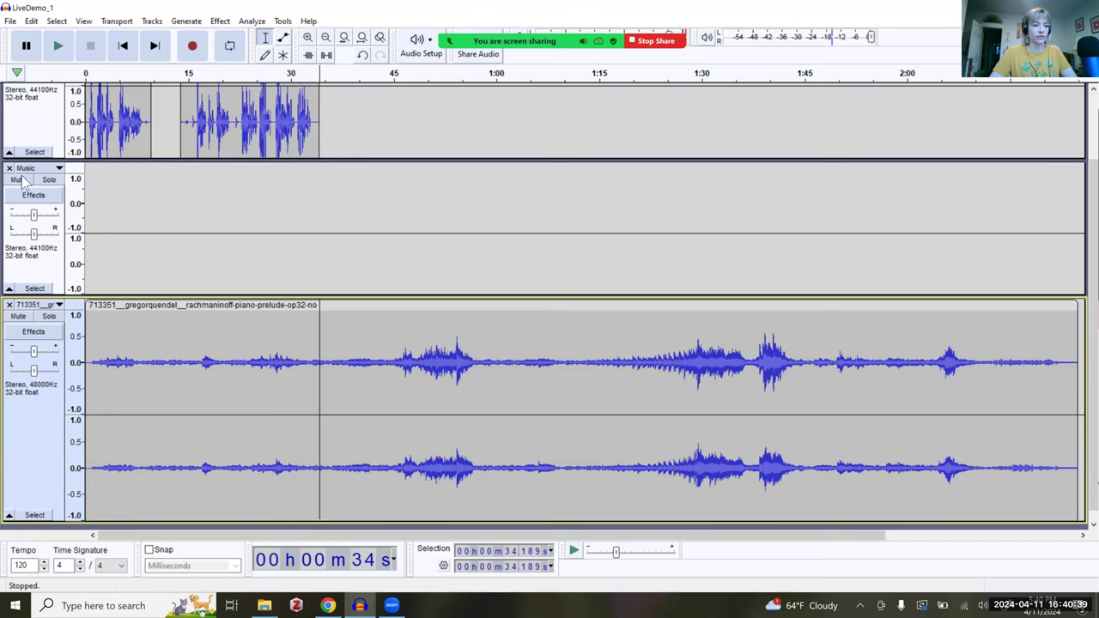
Delete the empty Music track and rename the imported piano track as Music
left_click(10, 169)
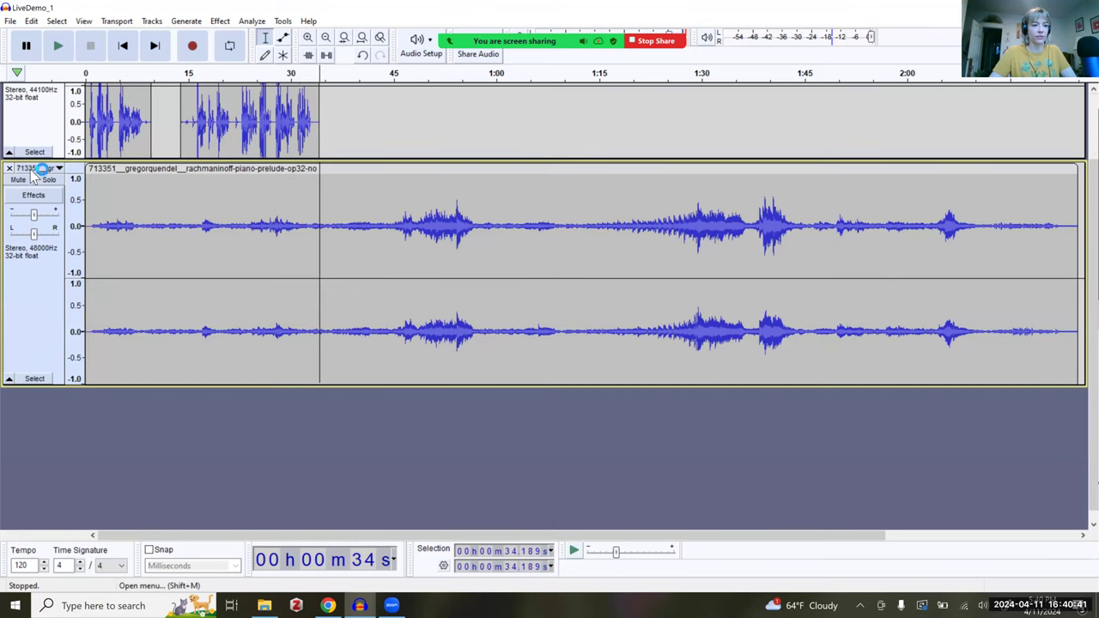
left_click(33, 169)
left_click(50, 187)
type("Music")
key("Return")
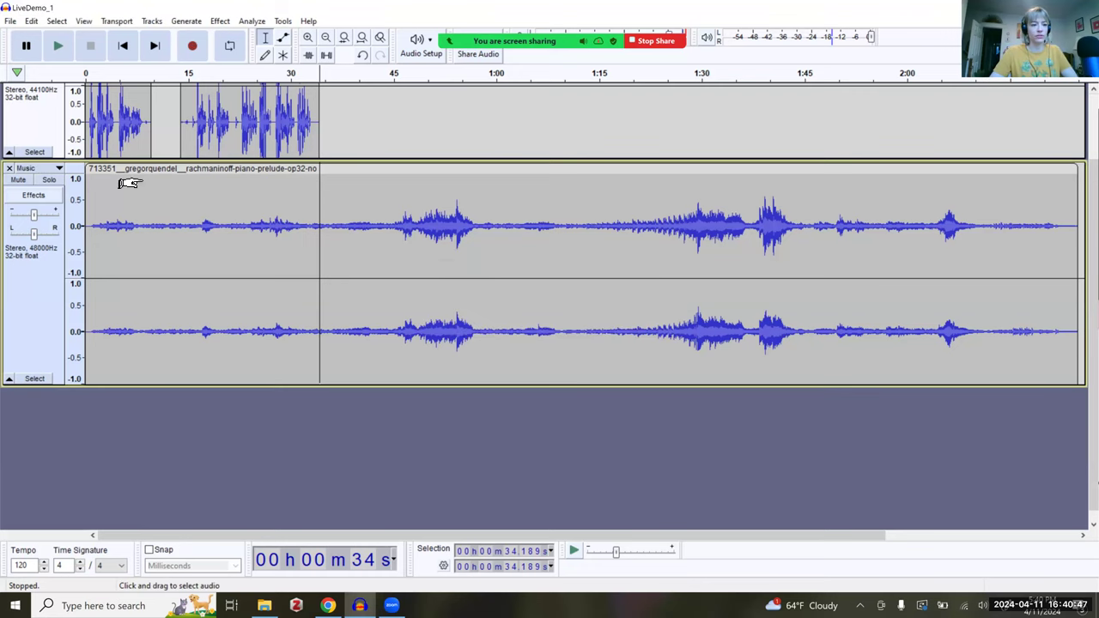
Rename the imported piano clip on the Music track as Music
double_click(138, 171)
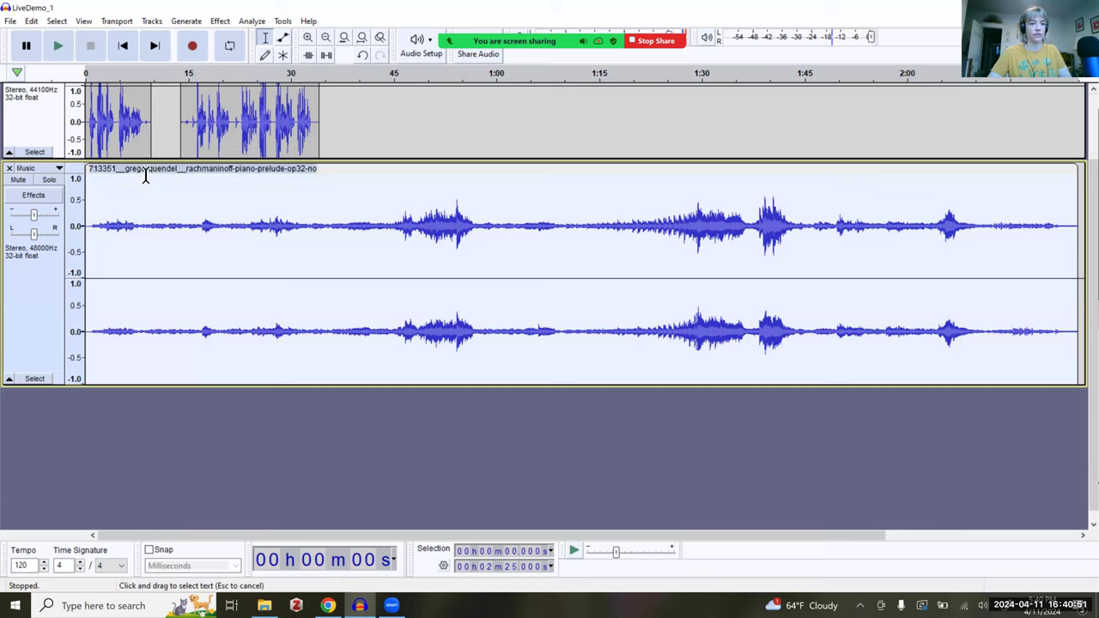
key("BackSpace")
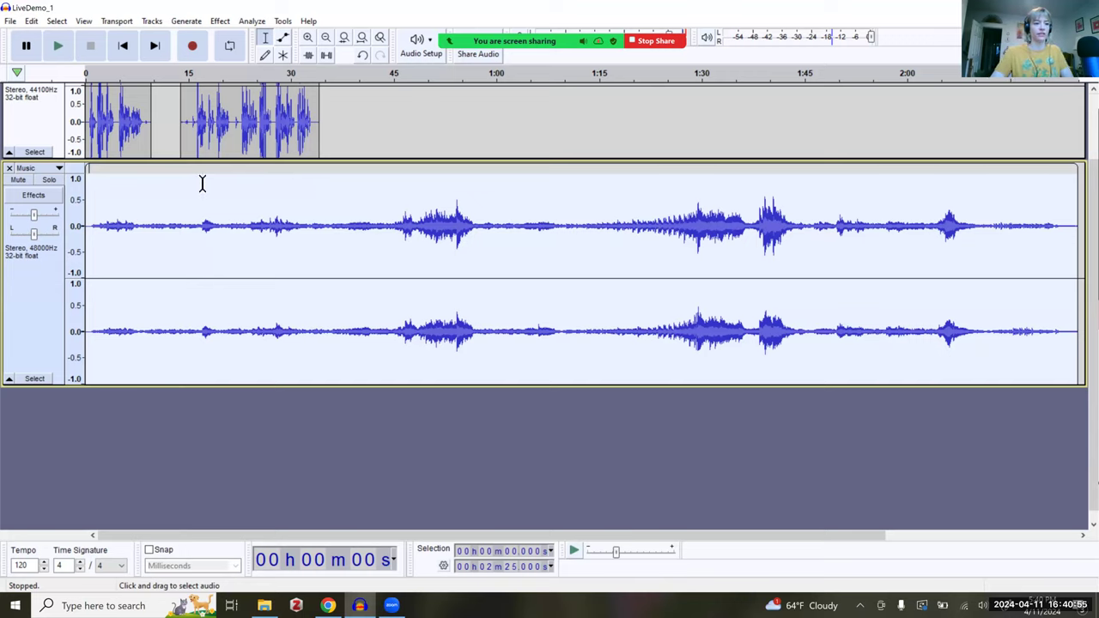
type("M")
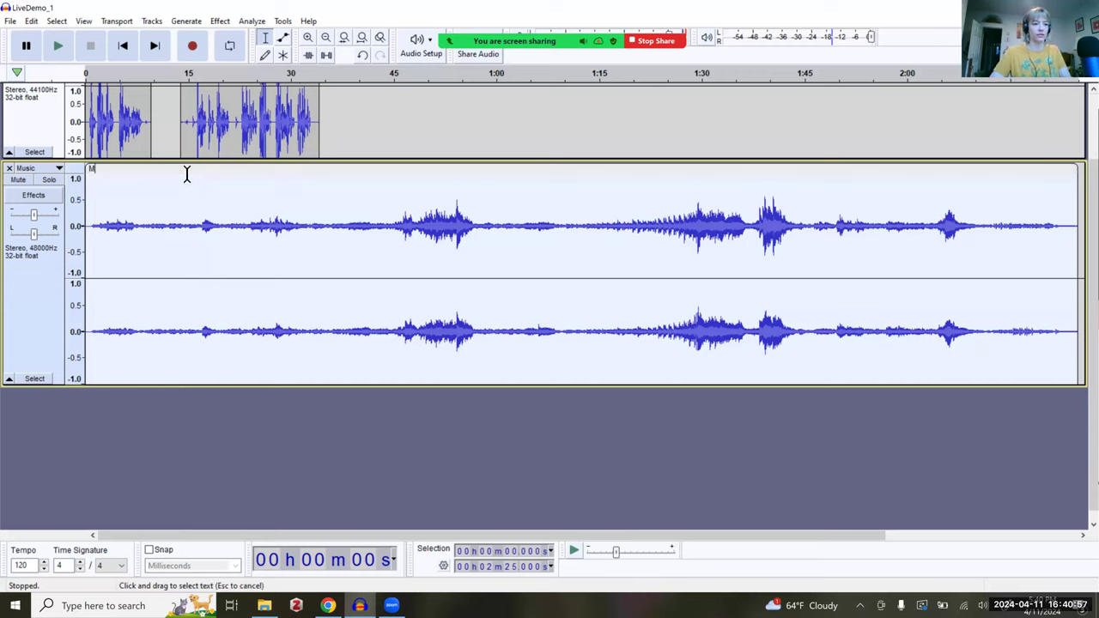
type("usic")
key("Return")
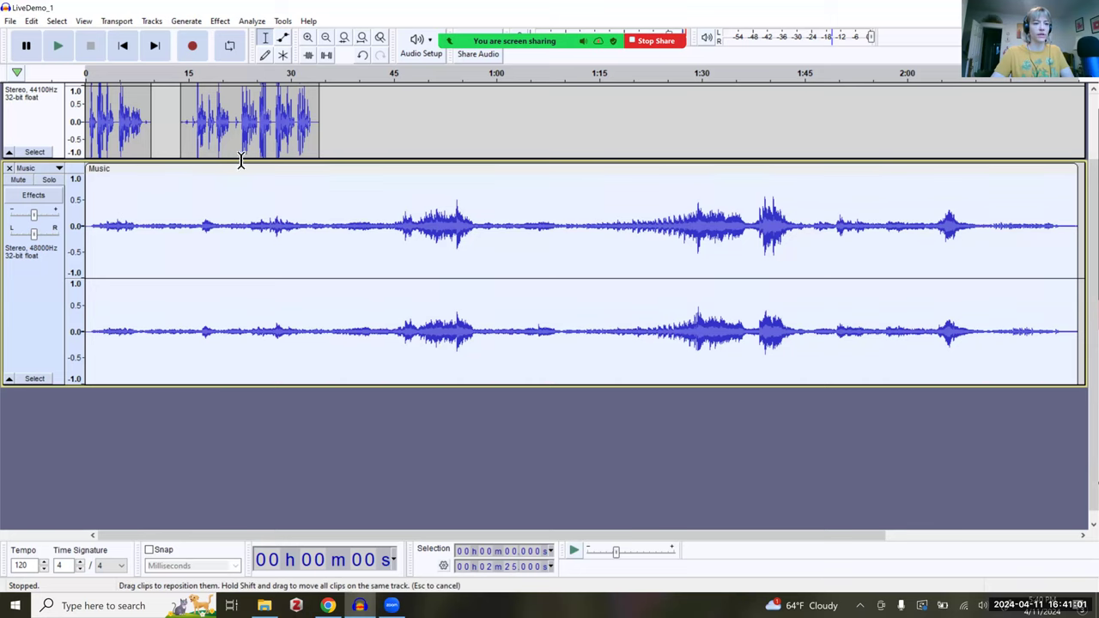
Play the Introduction clip and the music together from about 0.56 seconds
left_click(91, 342)
left_click(79, 342)
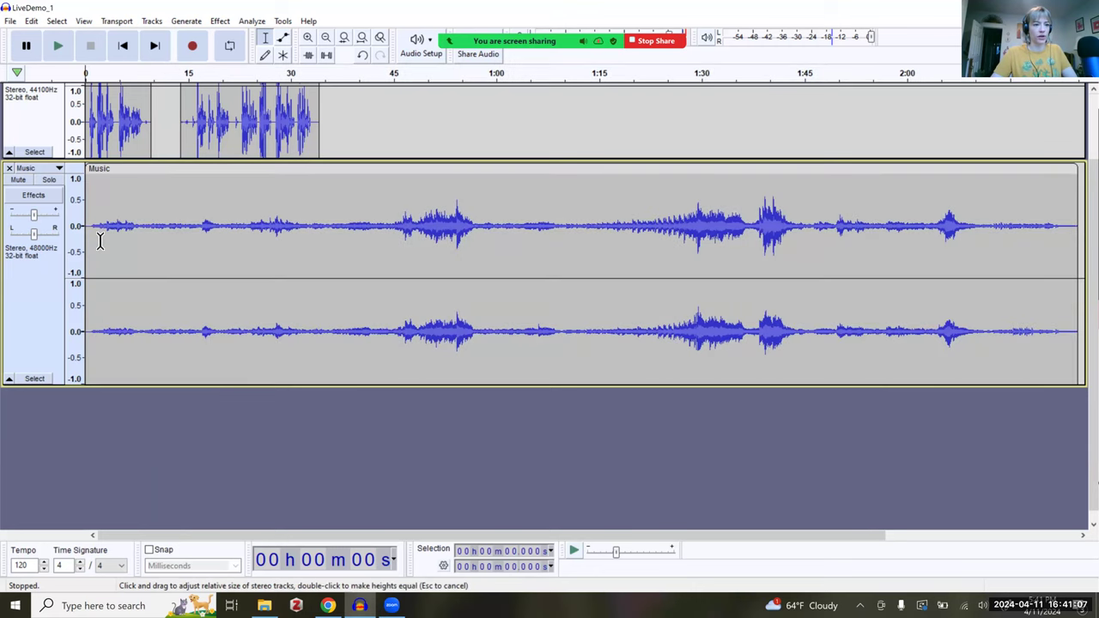
scroll(99, 241, "up", 2)
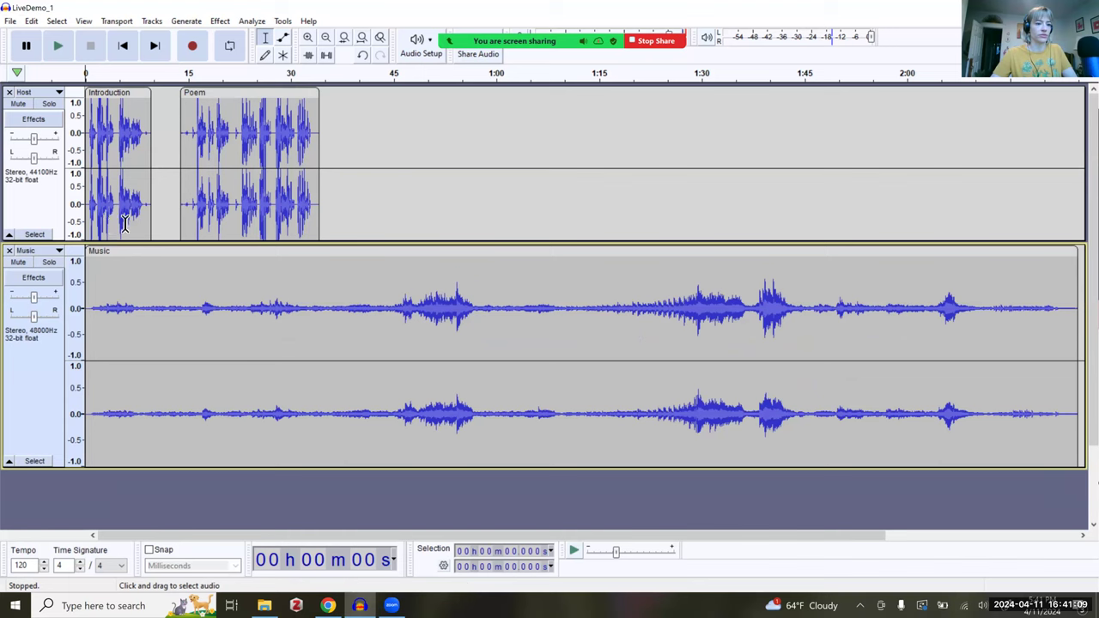
left_click(90, 314)
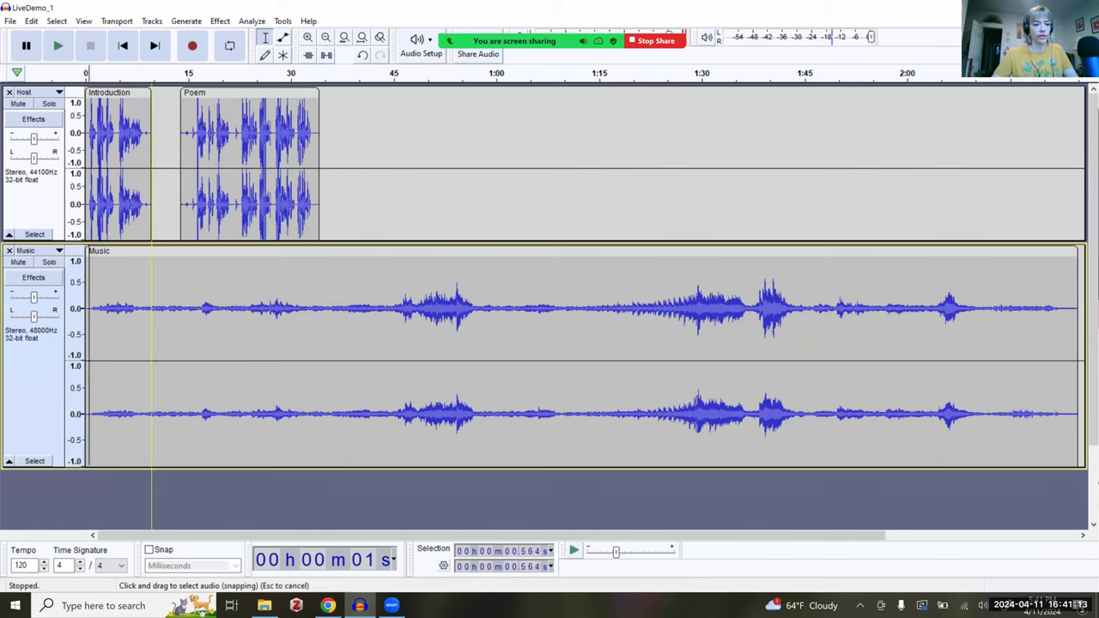
key("space")
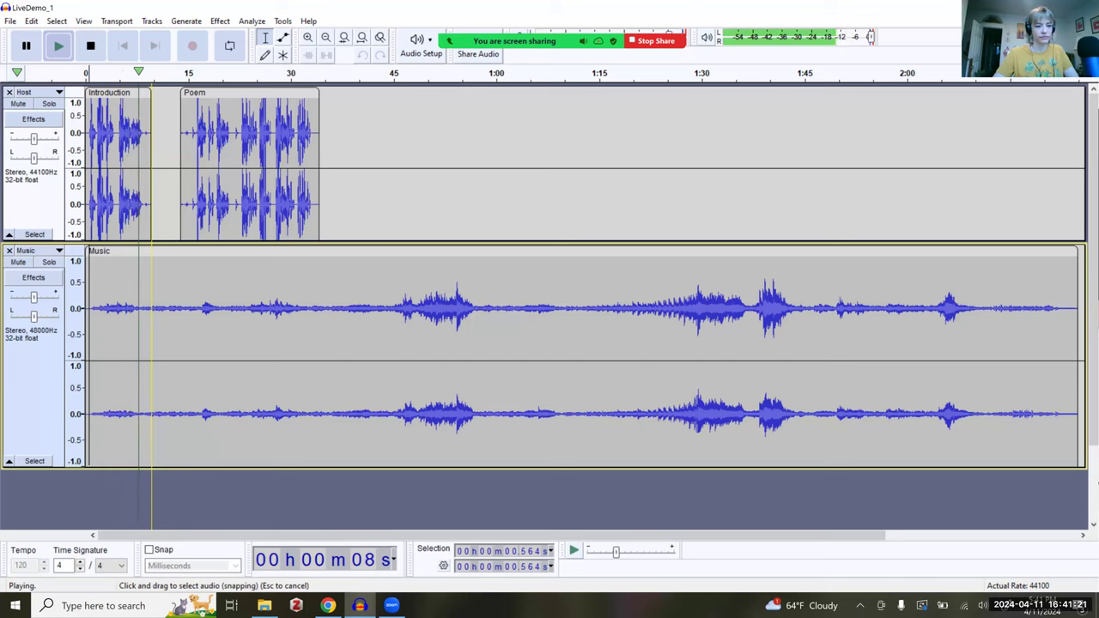
Move the Poem clip on the Host track along the timeline so it starts at about 23.5 seconds
left_click(152, 360)
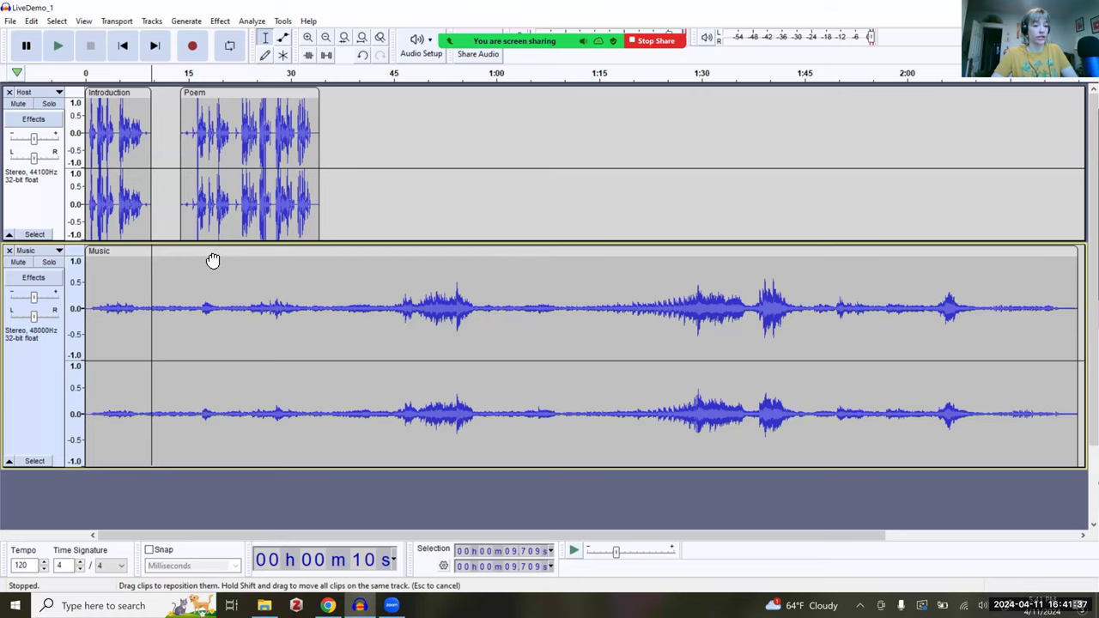
mouse_move(213, 260)
left_mouse_down()
mouse_move(281, 253)
mouse_move(177, 253)
mouse_move(241, 241)
mouse_move(206, 251)
left_mouse_up()
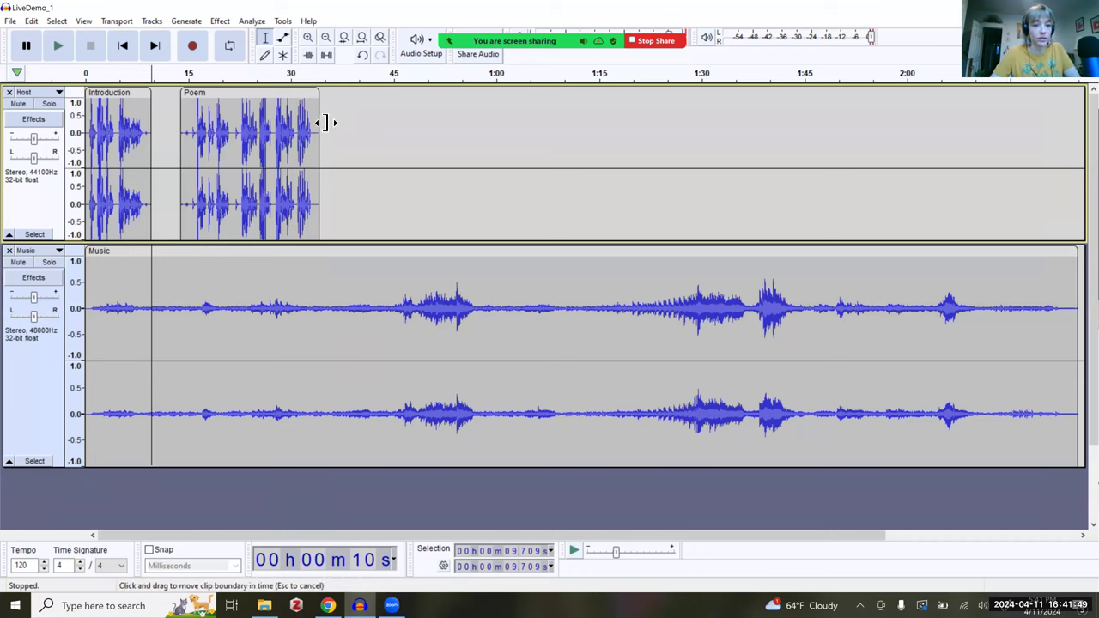
left_click(378, 117)
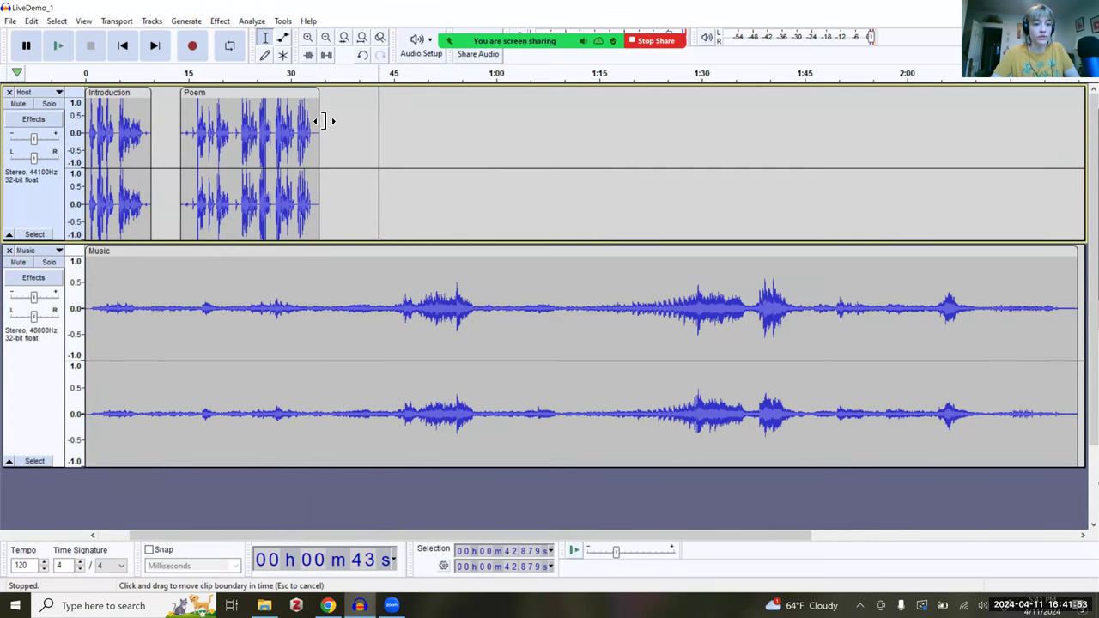
scroll(323, 121, "up", 3)
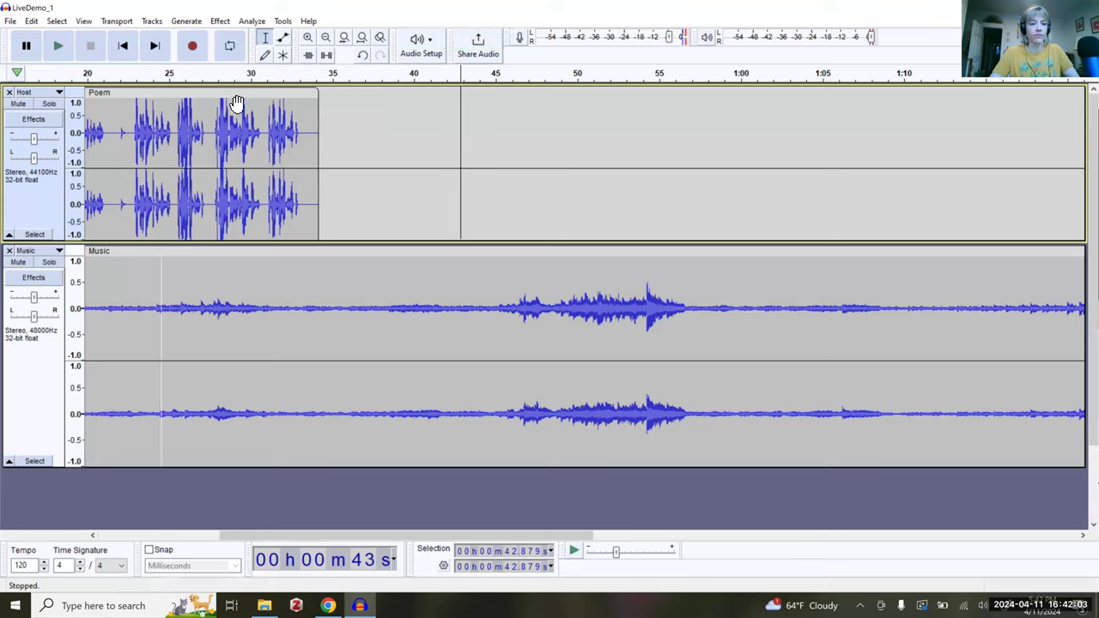
left_click_drag(286, 94, 456, 96)
left_click_drag(445, 95, 432, 95)
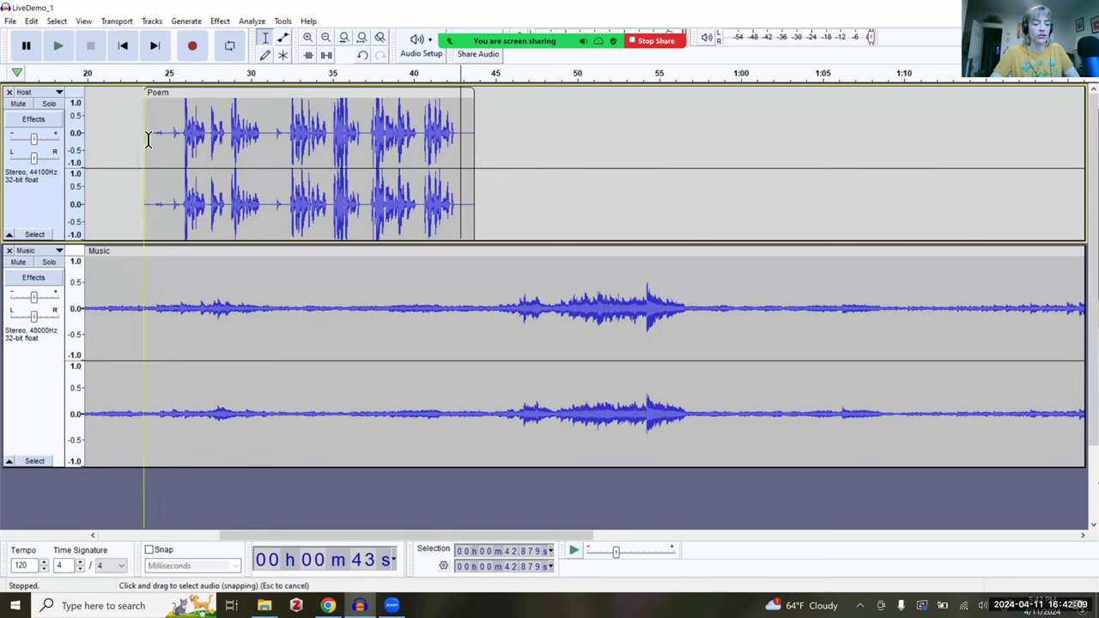
Play the quiet opening of the Poem clip together with the music from about 23.6 seconds
left_click_drag(150, 140, 176, 155)
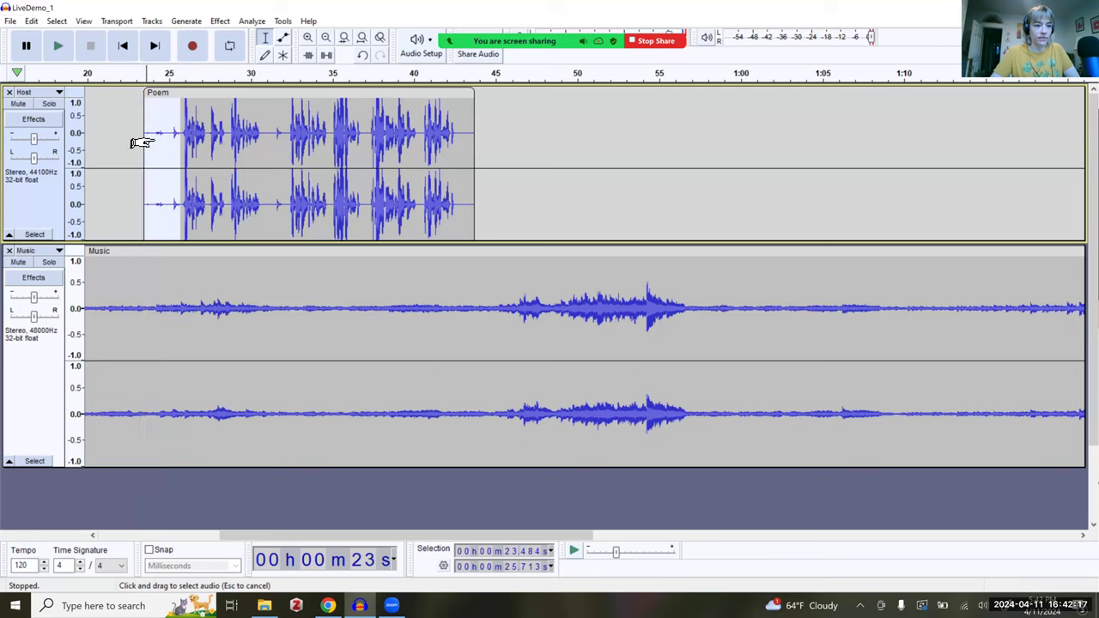
left_click(146, 143)
key("space")
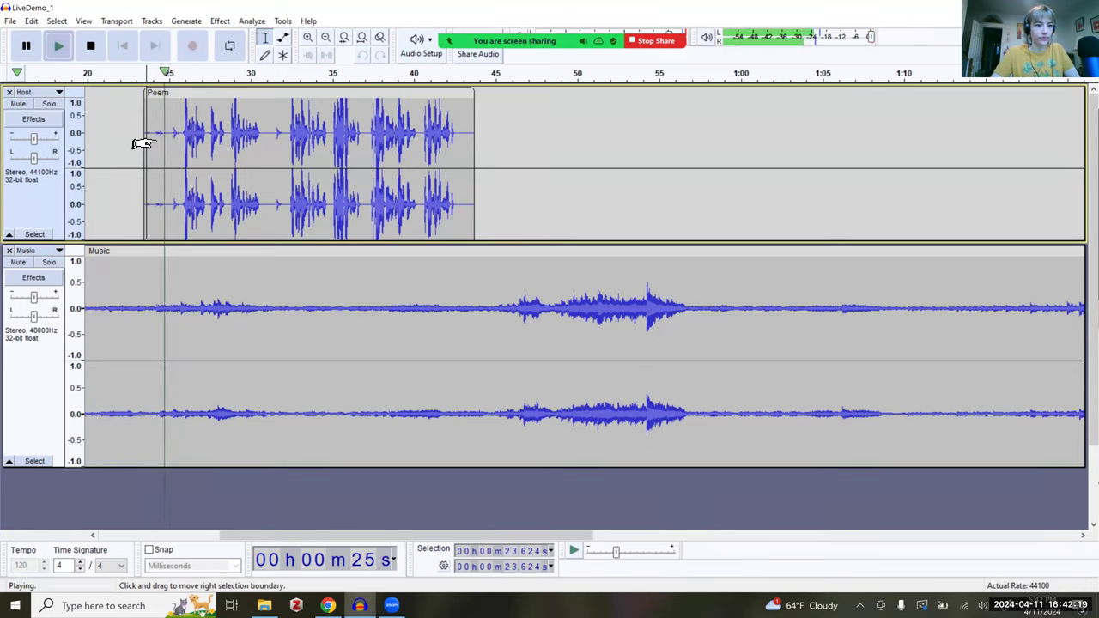
key("space")
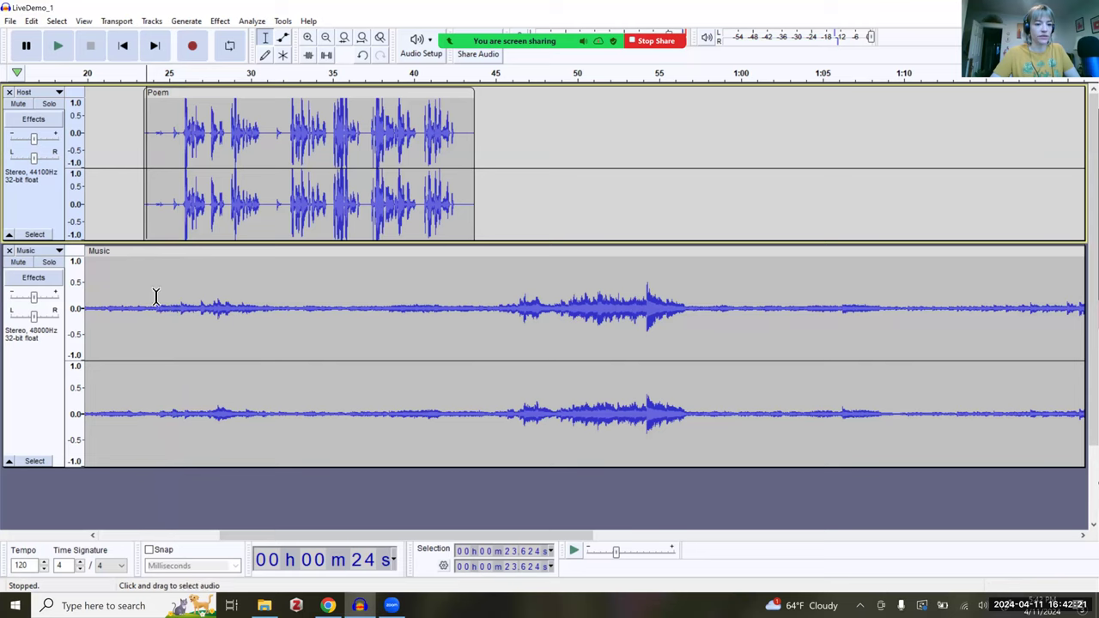
Mute the Music track and play the opening of the Poem clip alone from about 23.5 seconds
left_click(19, 264)
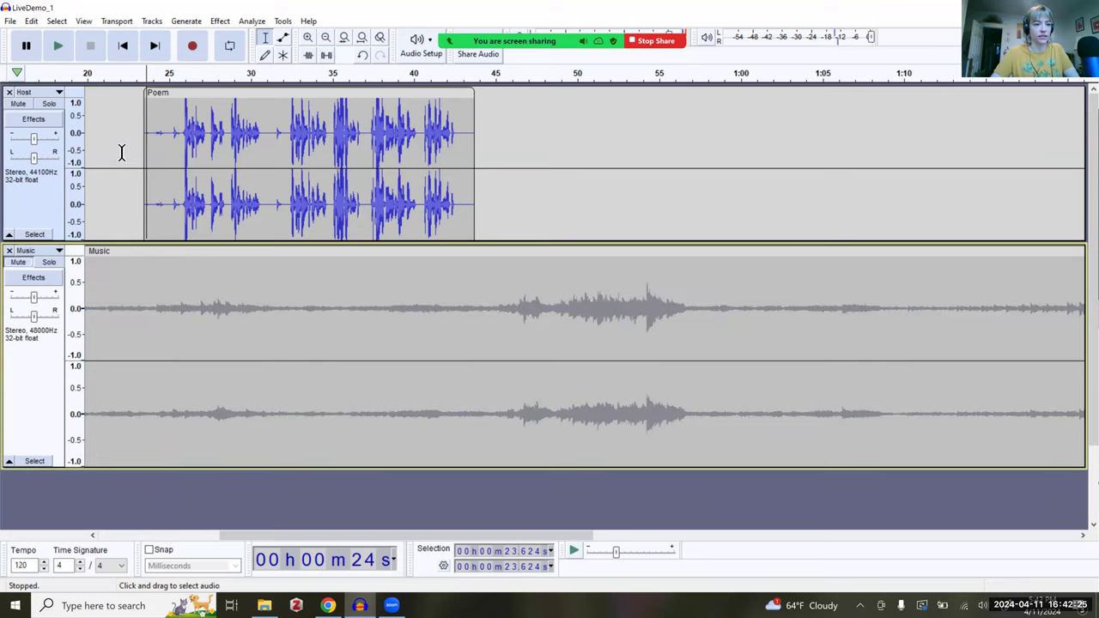
left_click(145, 142)
key("space")
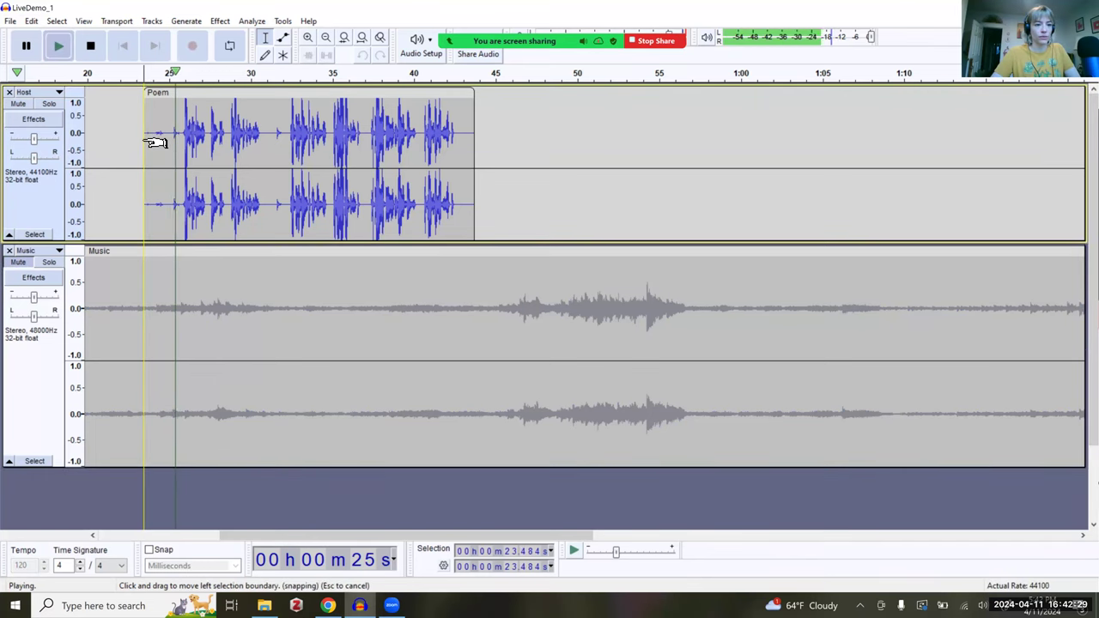
key("space")
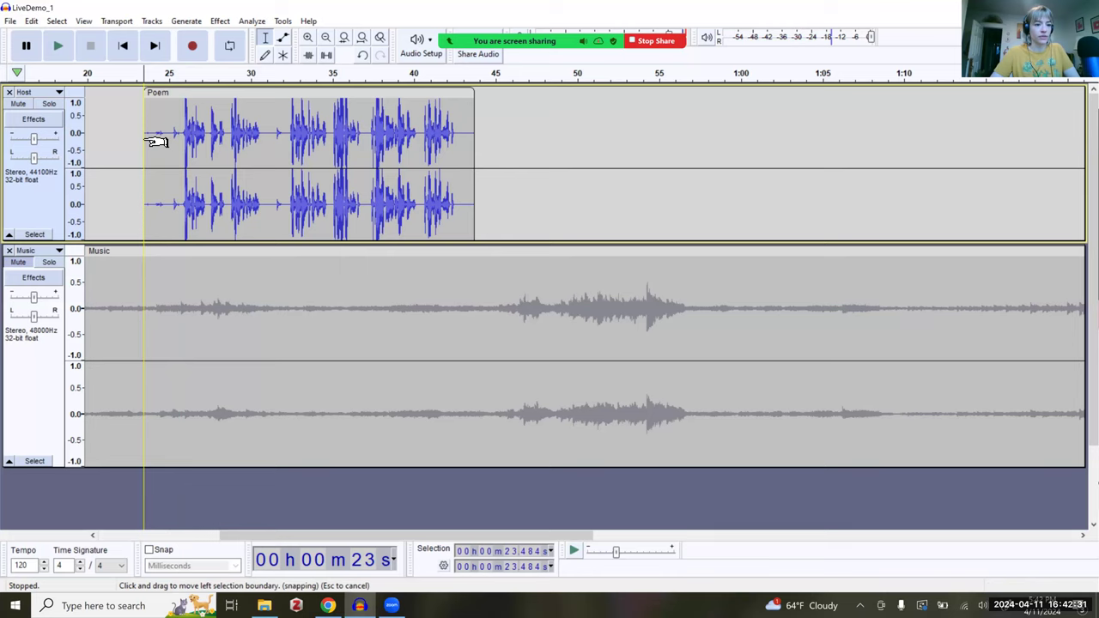
Split the Poem clip just before the speech at about 25.7 seconds and delete the leading piece
left_click(179, 153)
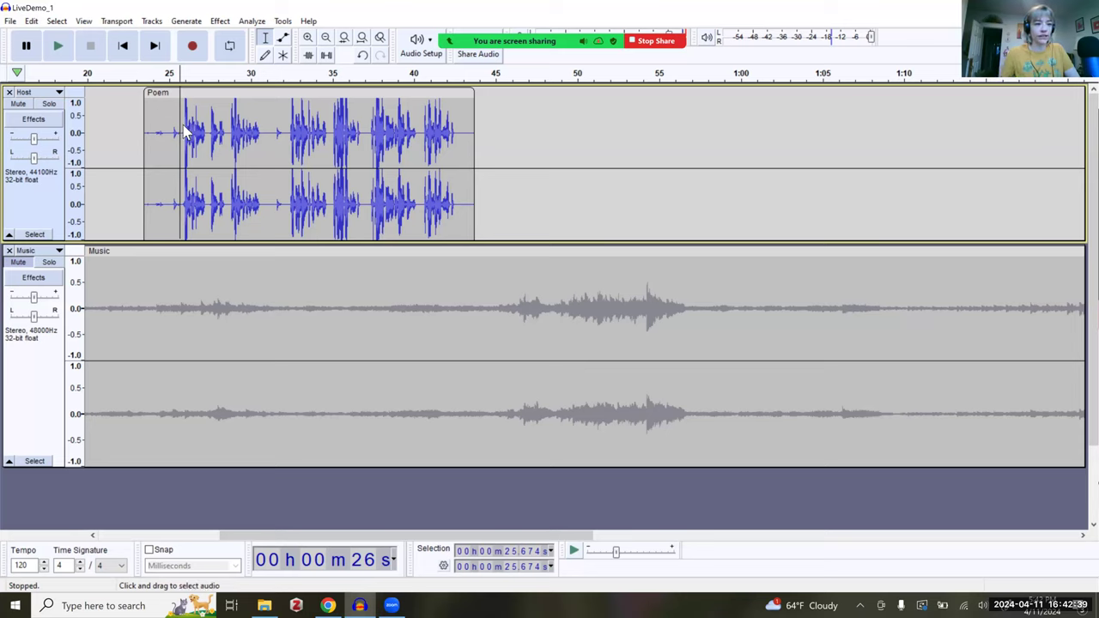
right_click(184, 131)
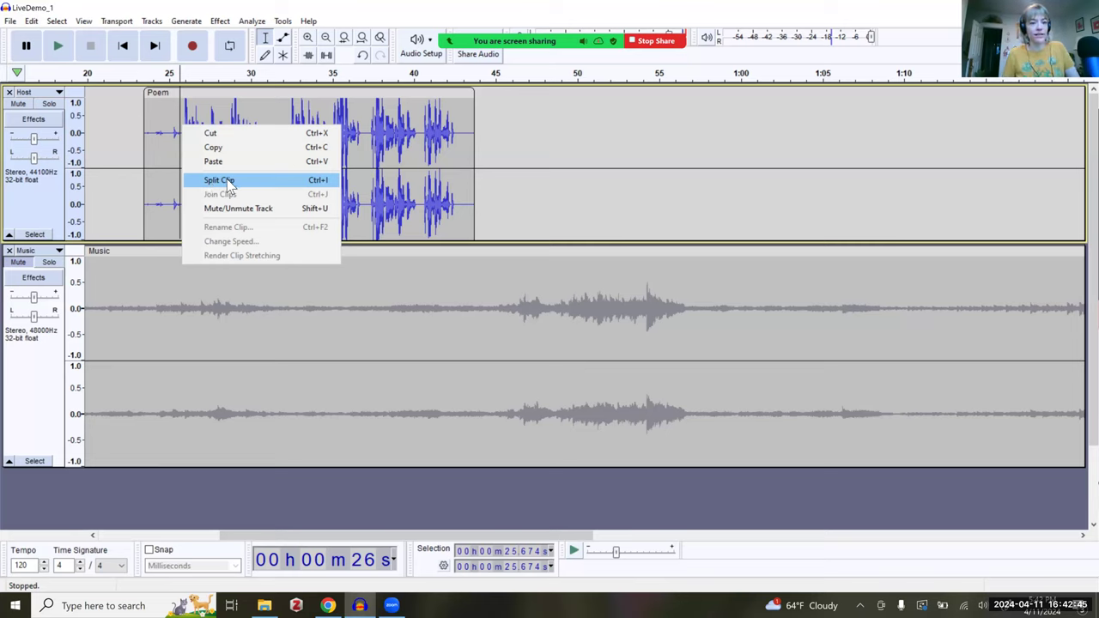
left_click(230, 180)
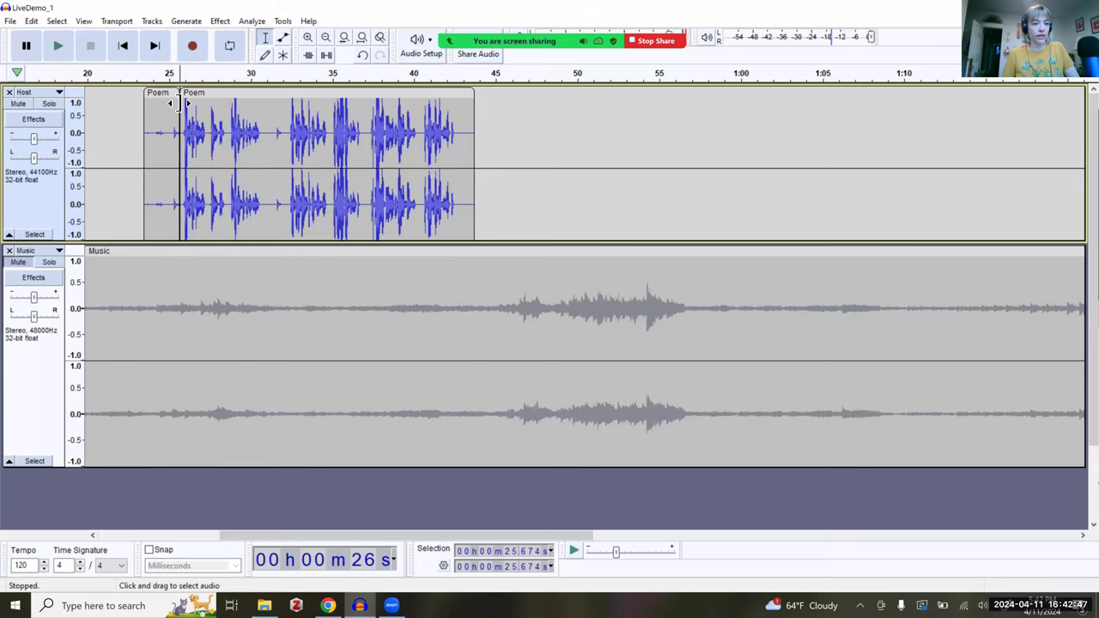
left_click_drag(173, 96, 154, 97)
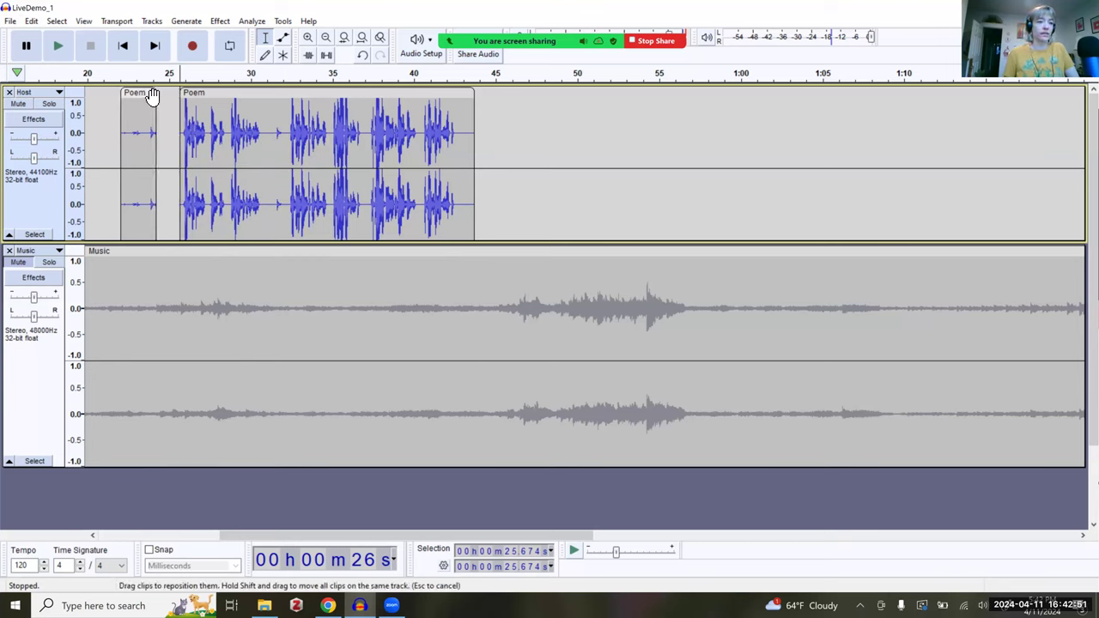
left_click(152, 95)
key("Delete")
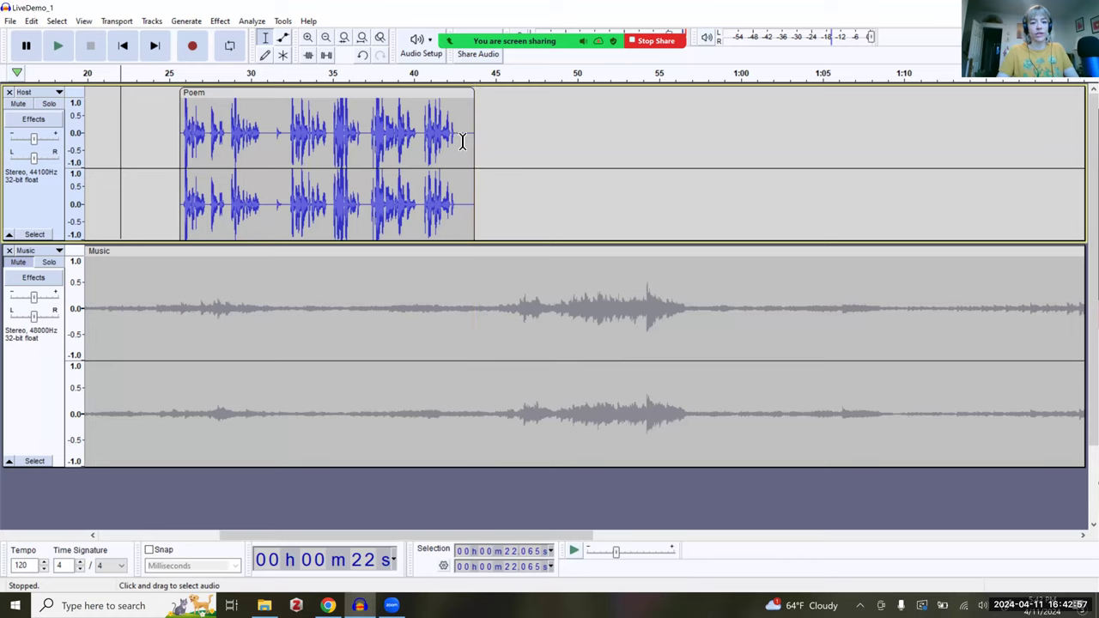
Split off the silent tail of the Poem clip from about 42.5 seconds and delete it
left_click_drag(468, 141, 482, 137)
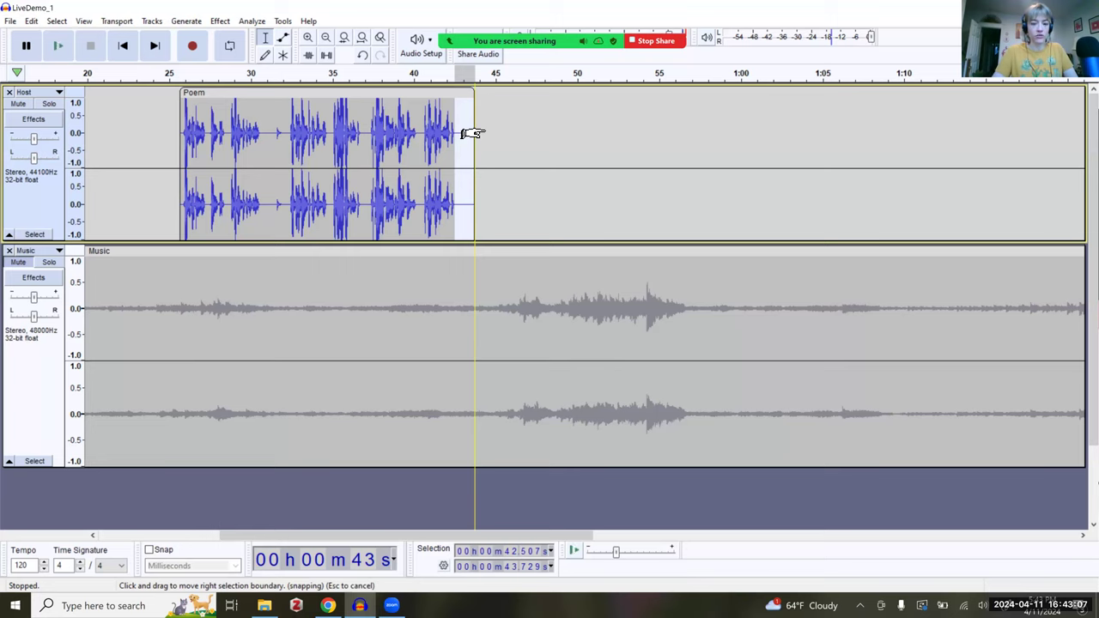
left_click_drag(470, 98, 486, 101)
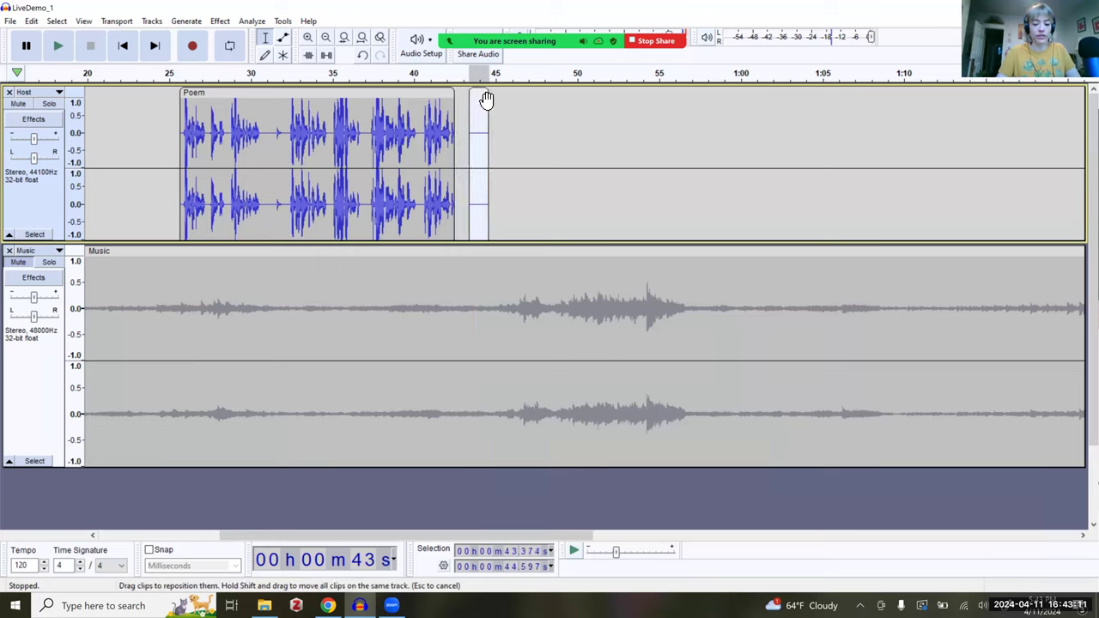
key("Delete")
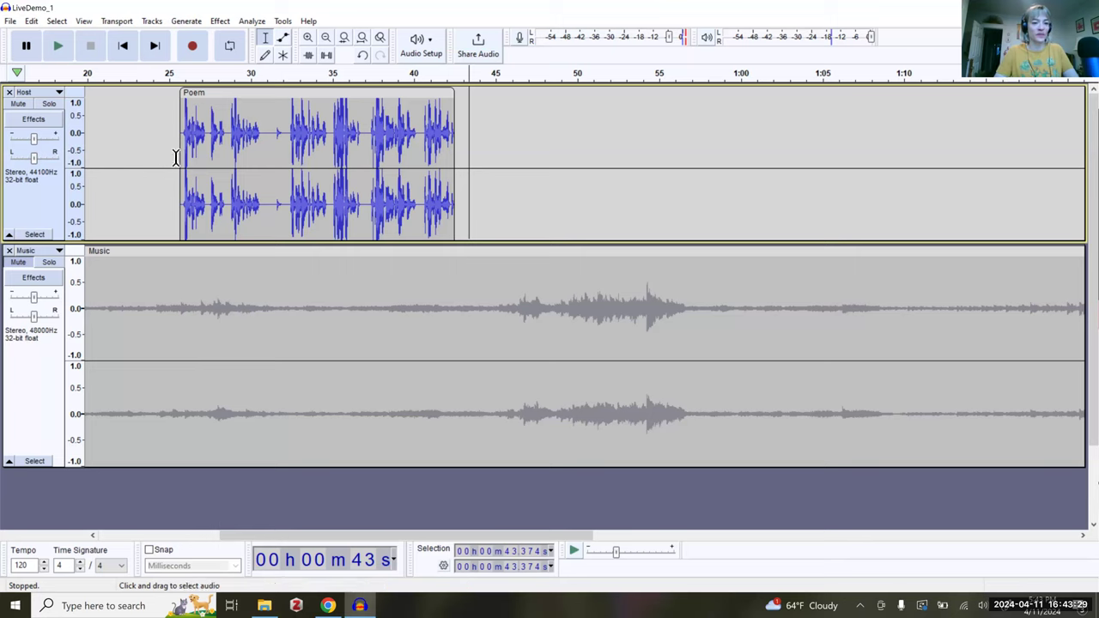
Play the trimmed Poem clip from its start at about 25.7 seconds
left_click(184, 142)
key("space")
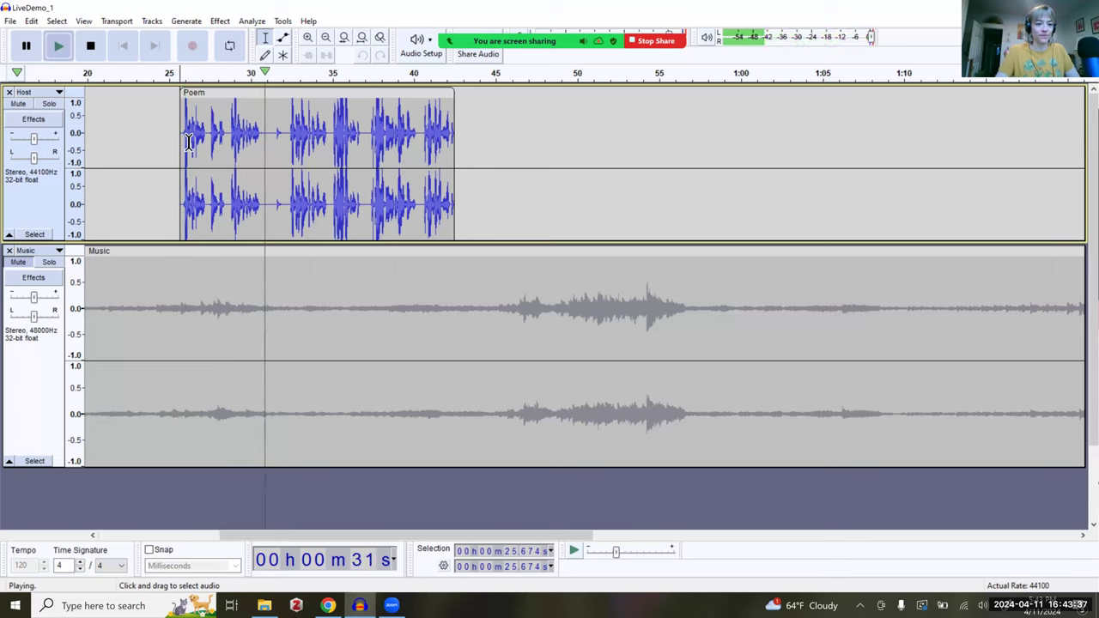
key("space")
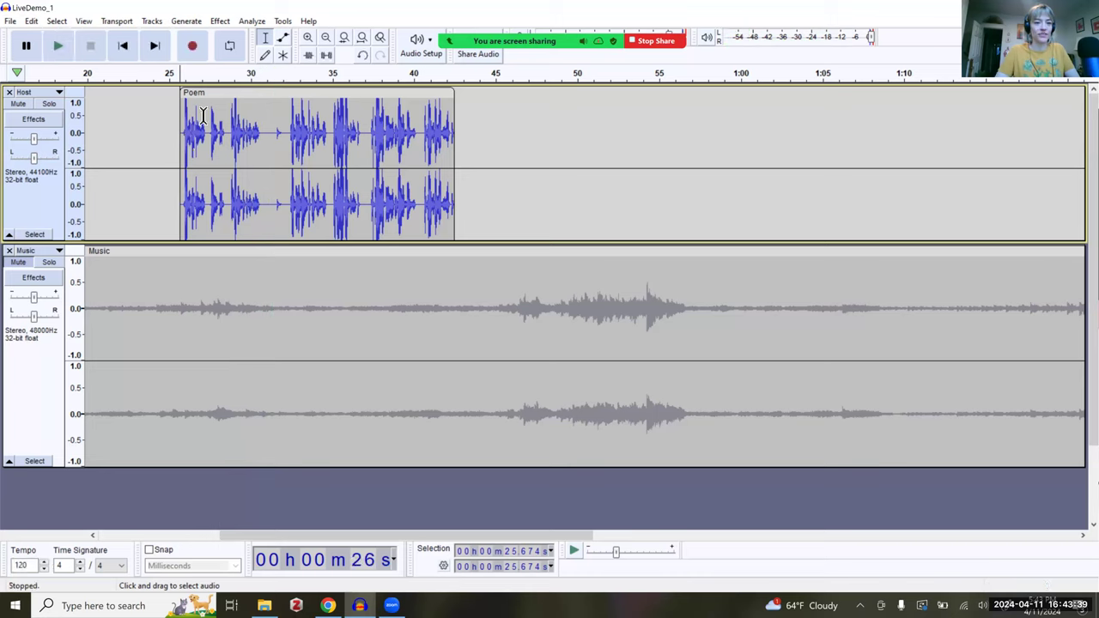
Split out and delete the Poem section from about 30.7 to 32.4 seconds, and move the second part to start at about 31.4 seconds
left_click(284, 137)
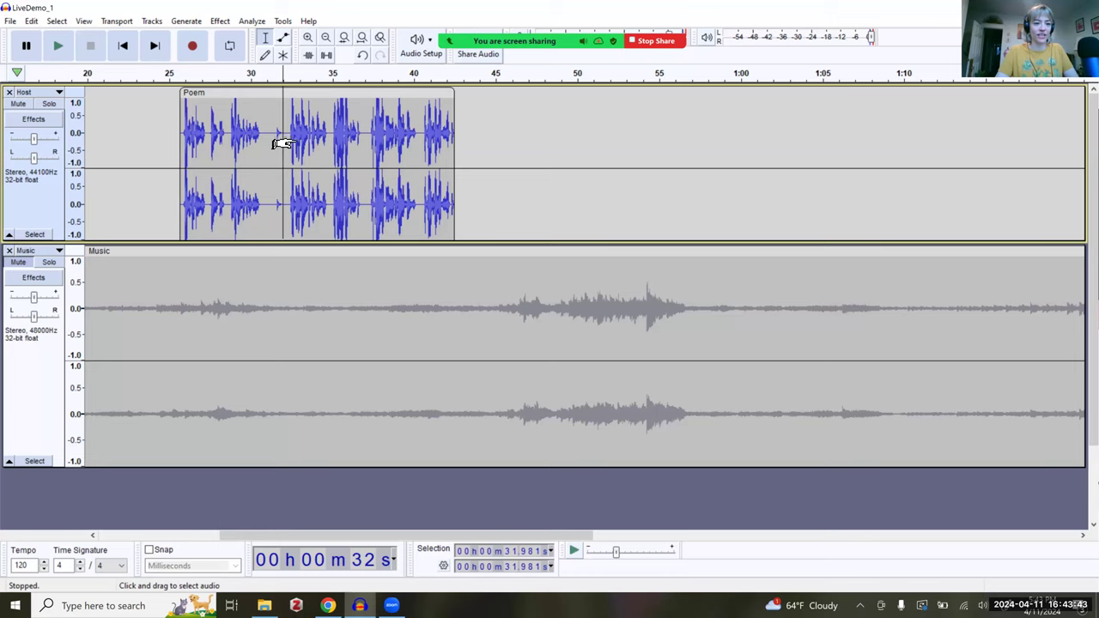
left_click(287, 138)
left_click_drag(288, 138, 261, 140)
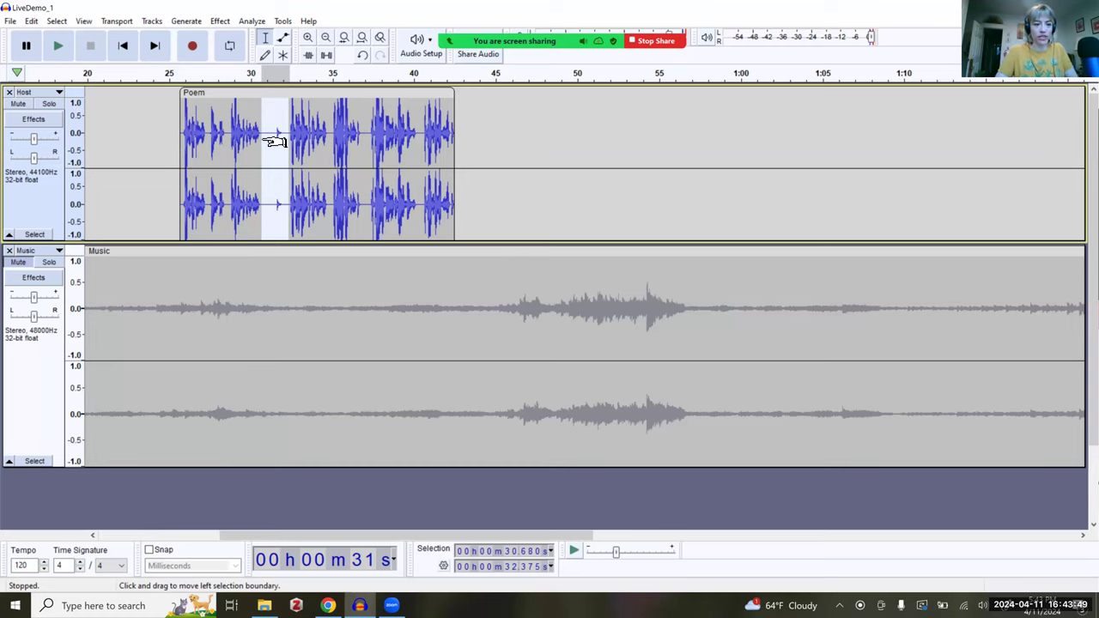
key("ctrl+i")
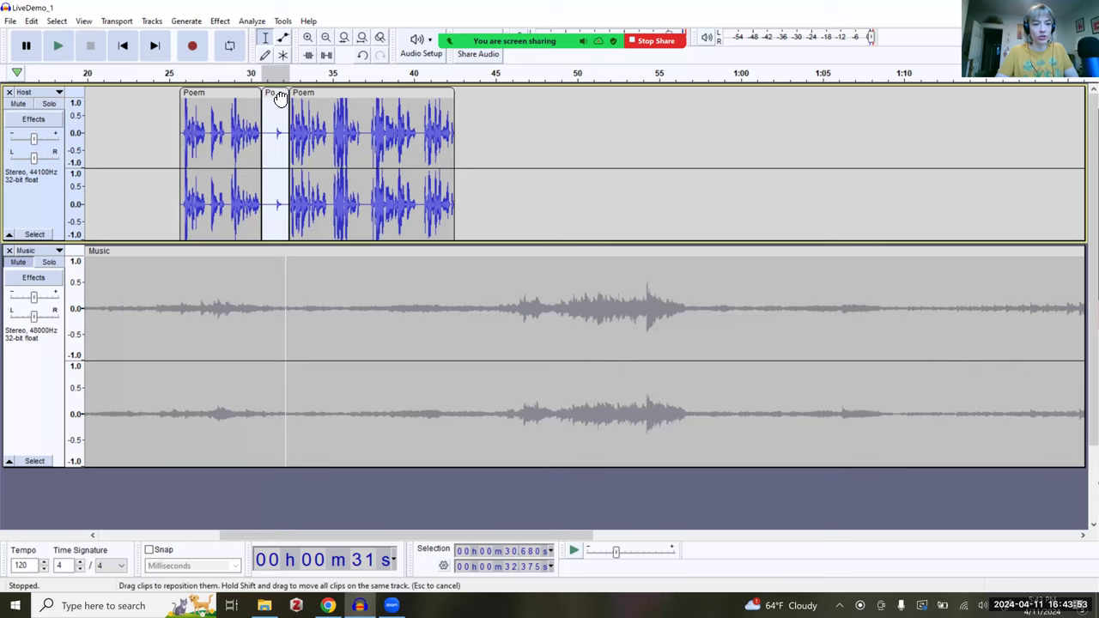
key("Delete")
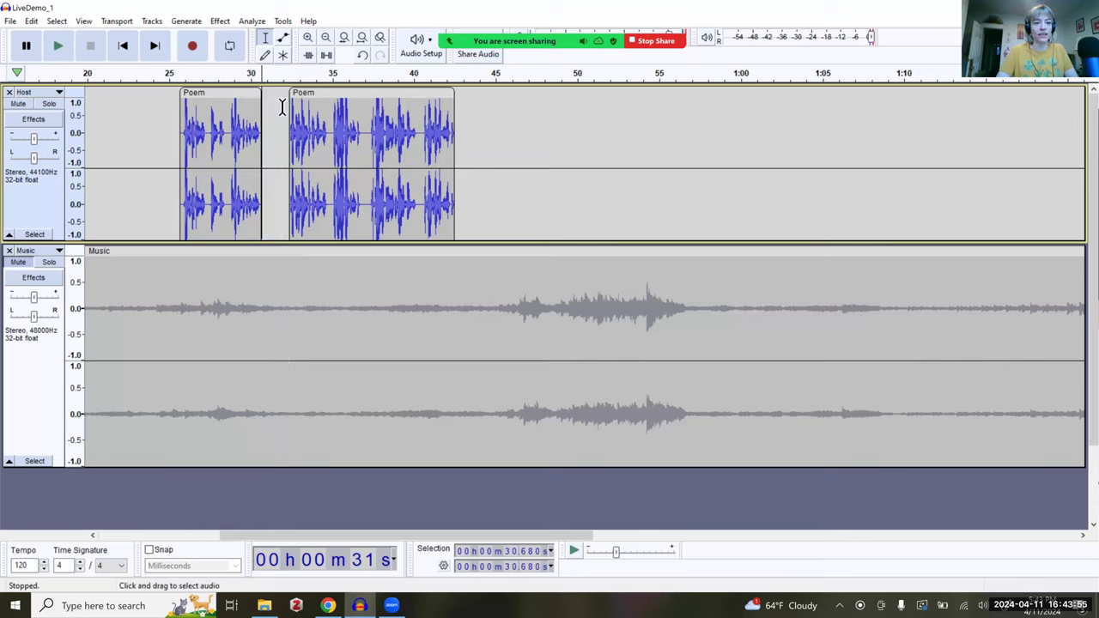
left_click_drag(321, 93, 305, 98)
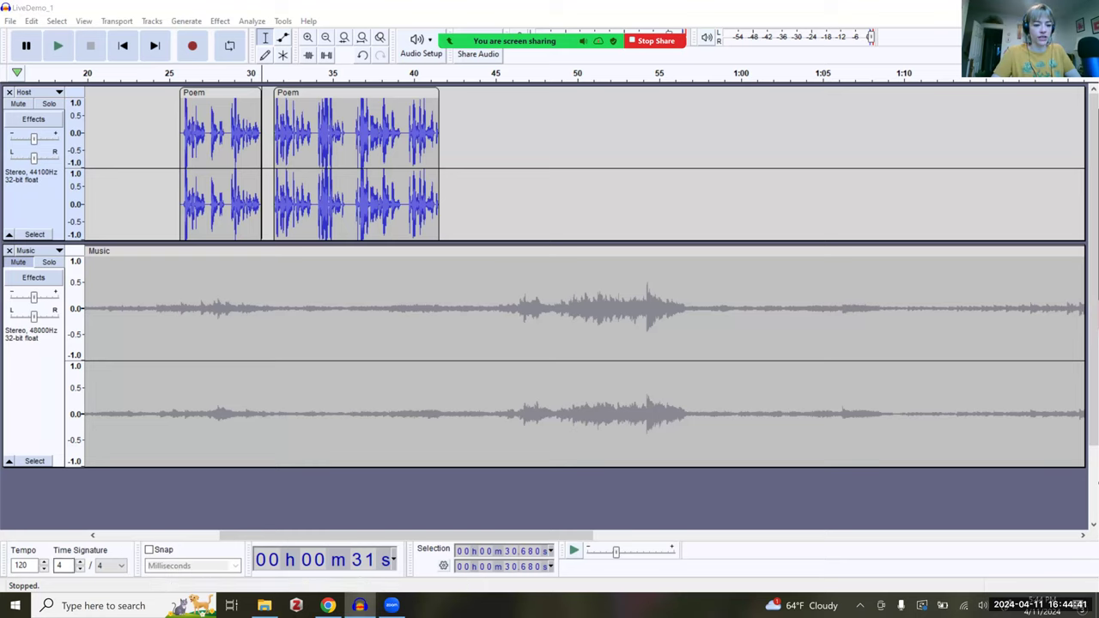
Move the Introduction clip on the Host track so it starts at about 7.2 seconds
key("alt+Tab")
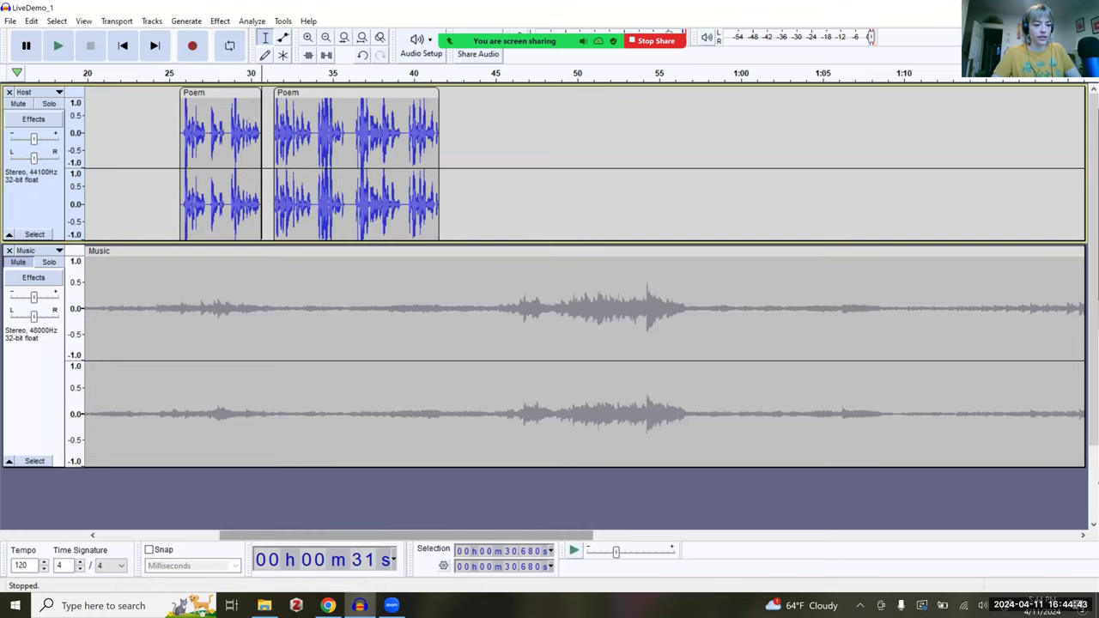
scroll(407, 535, "left", 5)
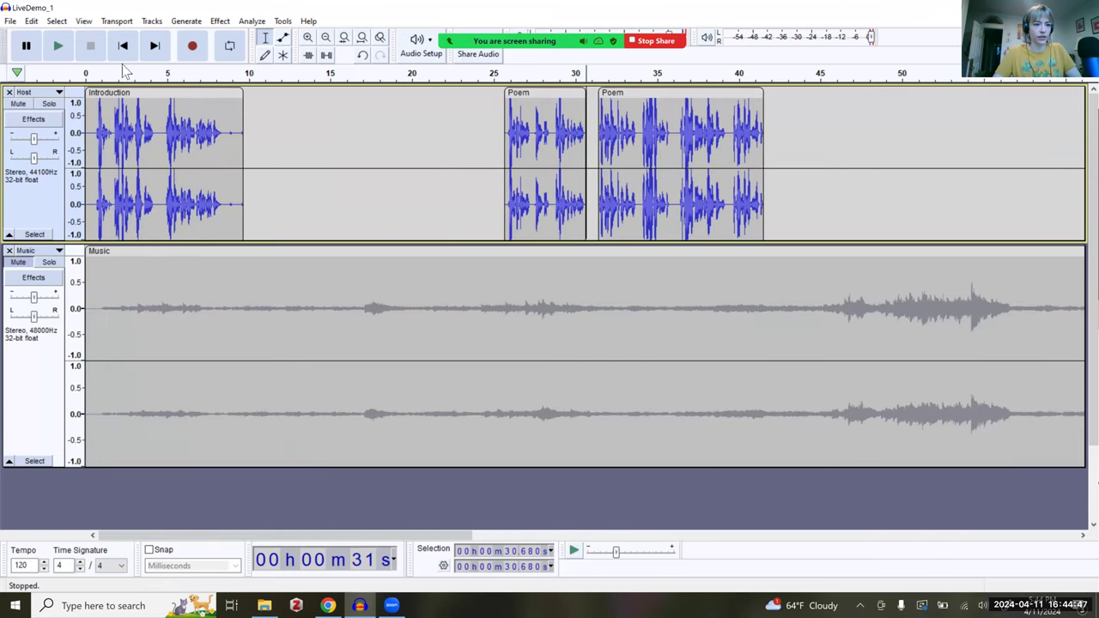
left_click_drag(136, 96, 245, 109)
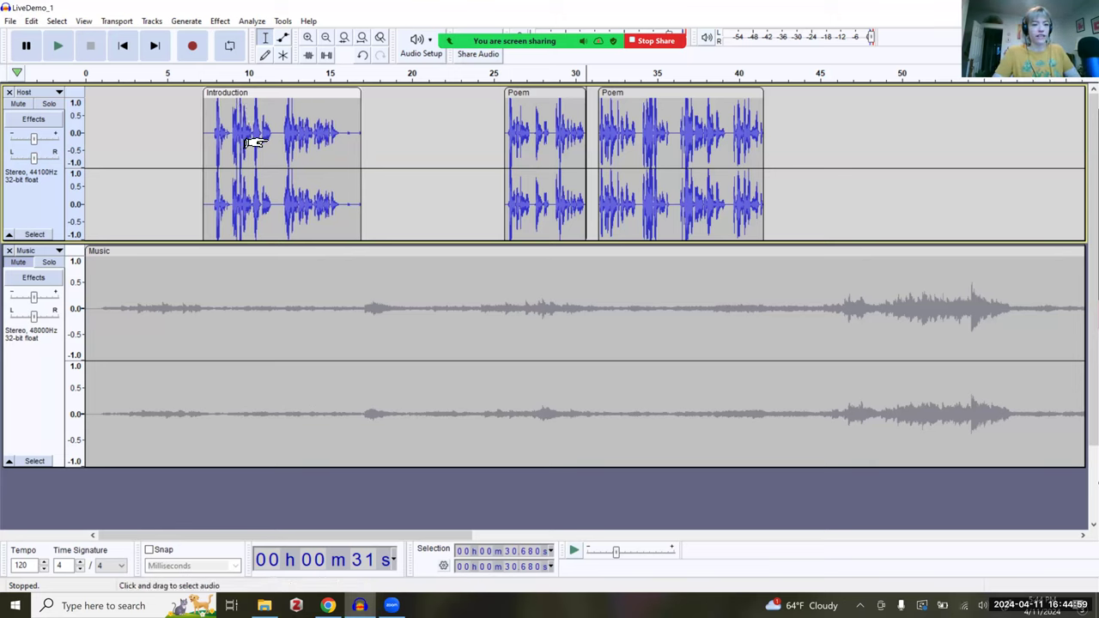
Check the end of the Introduction clip by playback, split off and delete its tail from about 16 seconds, and unmute the Music track
left_click(261, 141)
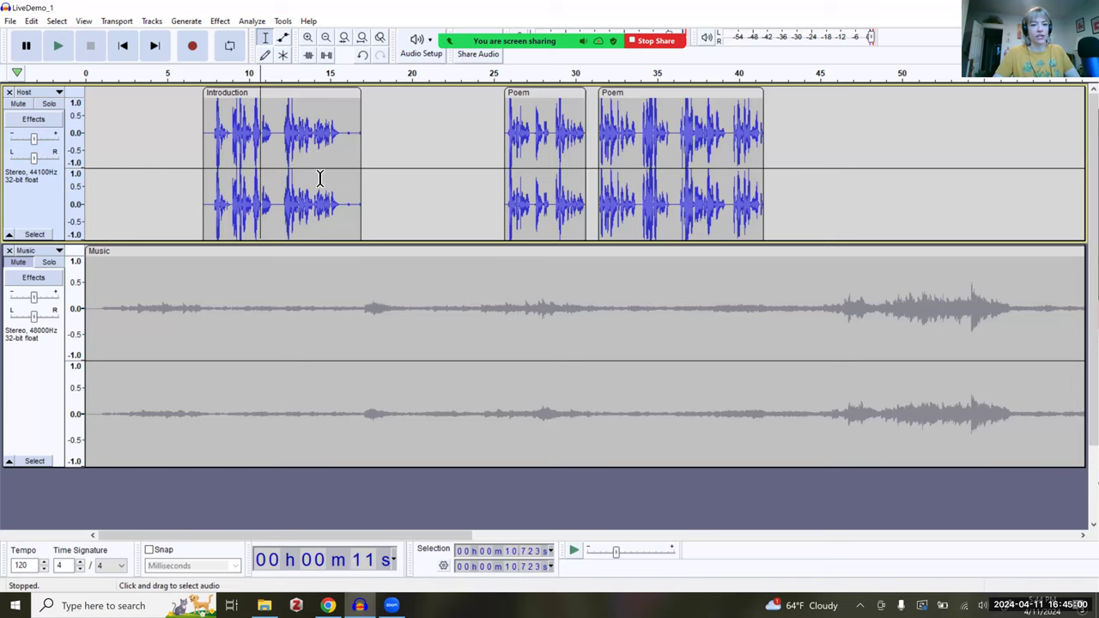
left_click(345, 140)
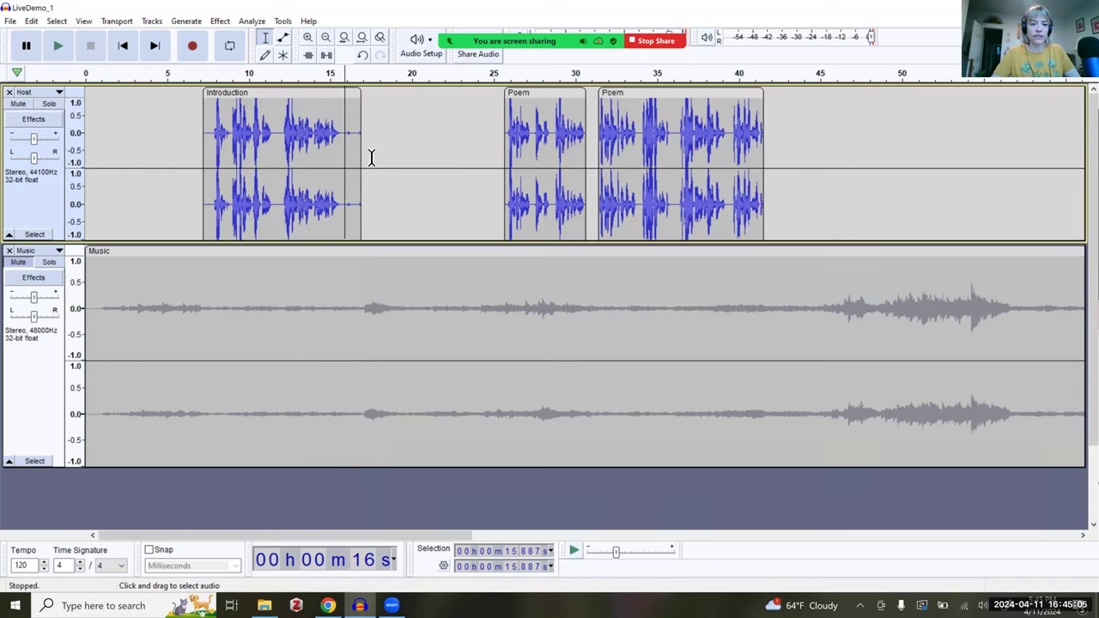
key("space")
key("space")
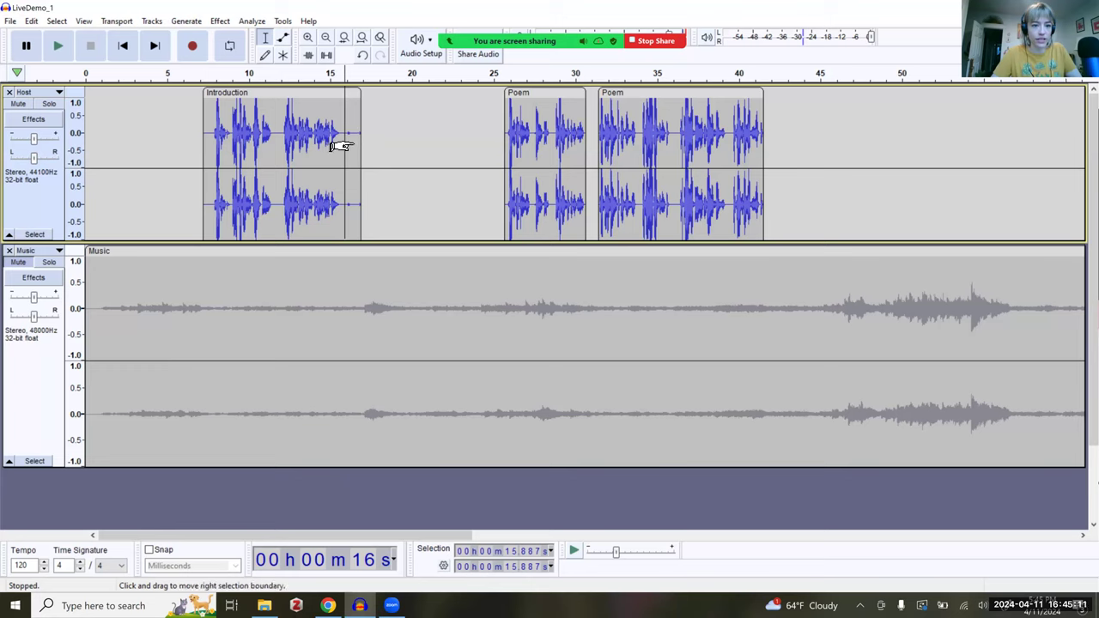
mouse_move(347, 139)
left_mouse_down()
mouse_move(373, 142)
mouse_move(356, 146)
left_mouse_up()
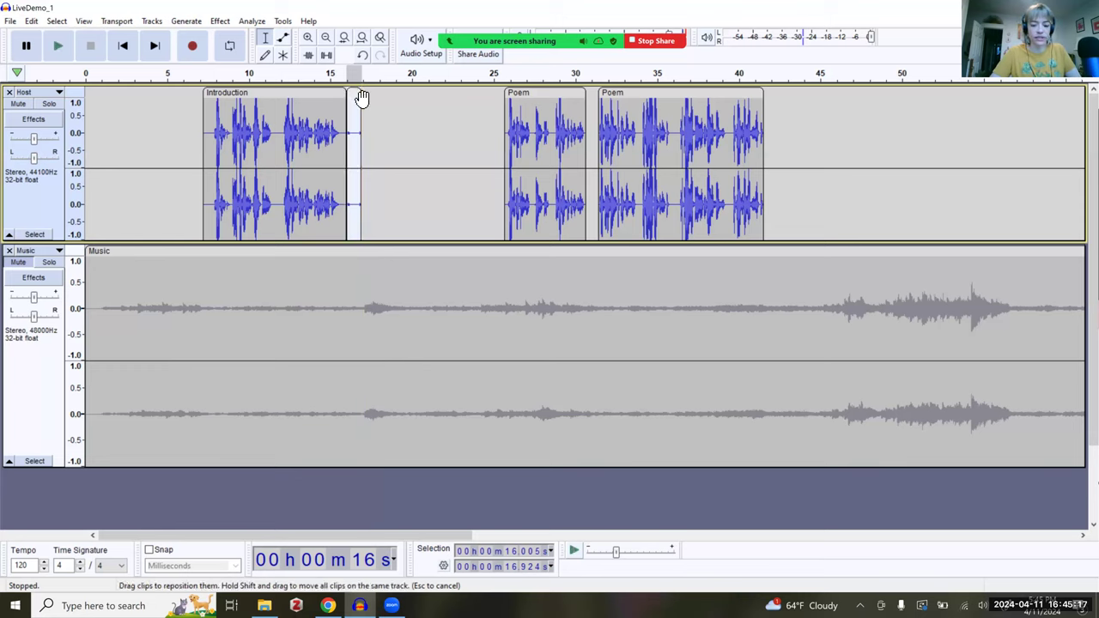
key("Left")
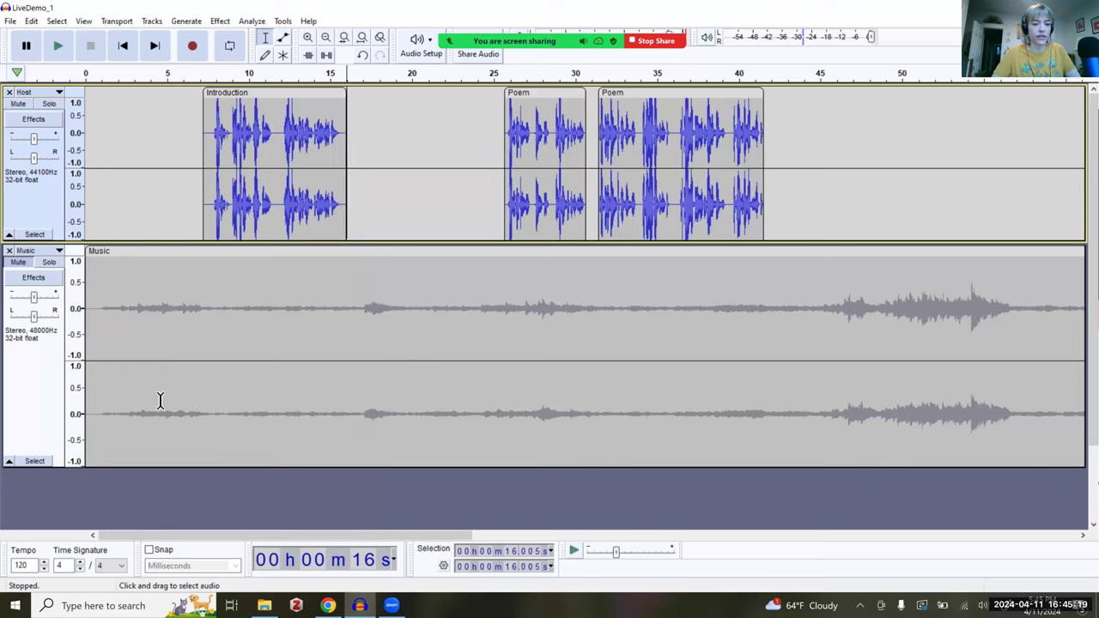
left_click(19, 261)
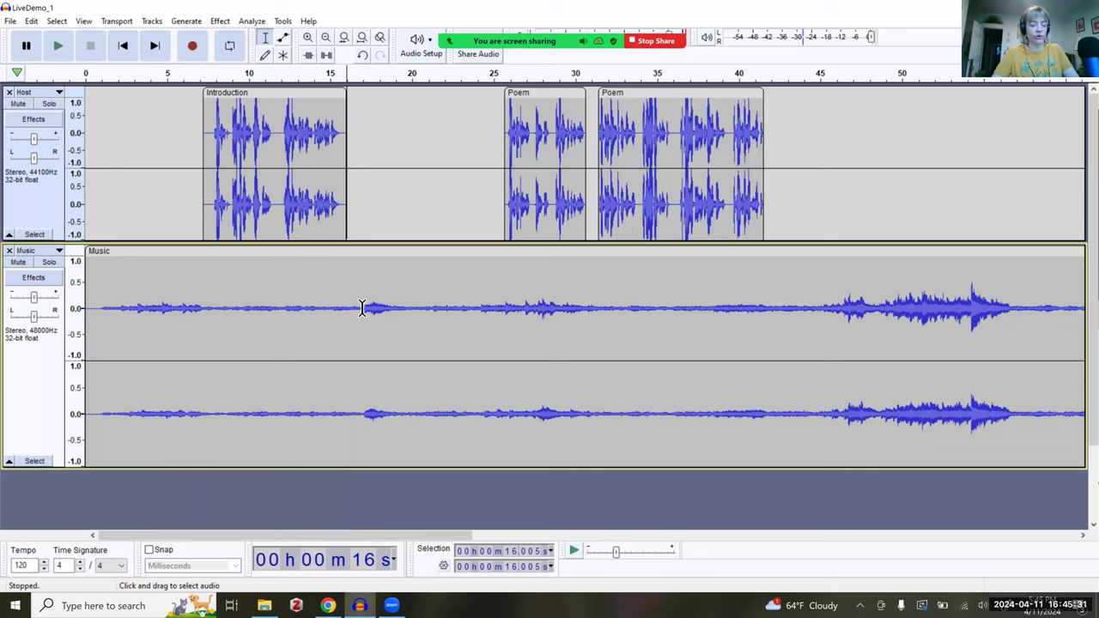
Move the Introduction clip on the Host track so it starts at about 7.7 seconds
left_click_drag(271, 96, 274, 95)
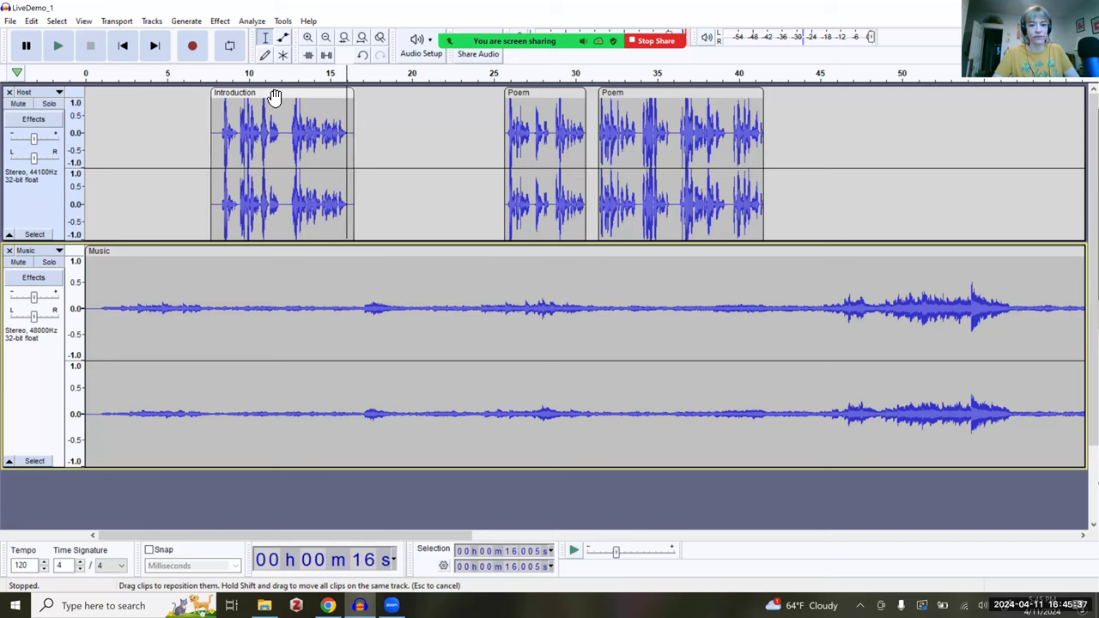
left_click(274, 96)
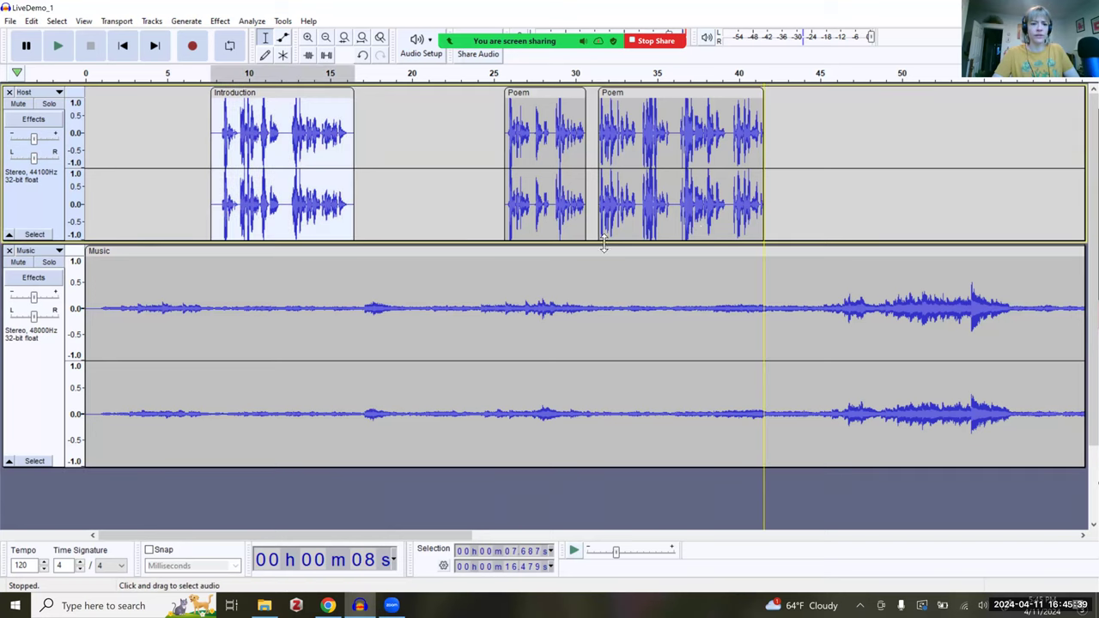
Move the two Poem clips back to back on the Host track, starting at about 1:00.8 and 1:05.8
scroll(565, 275, "right", 6)
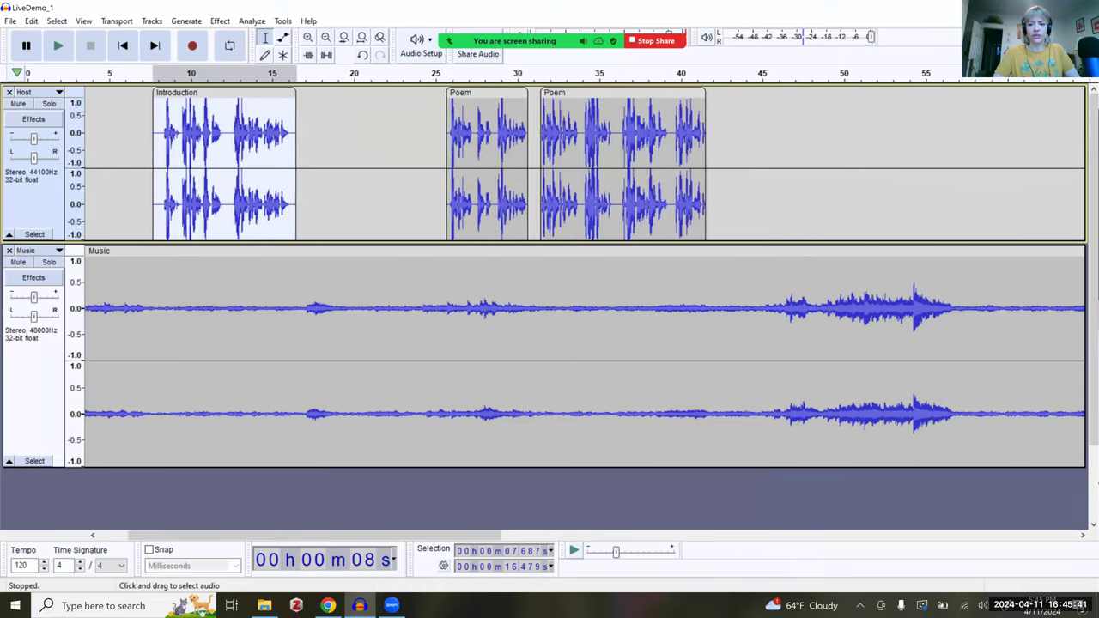
scroll(565, 274, "left", 4)
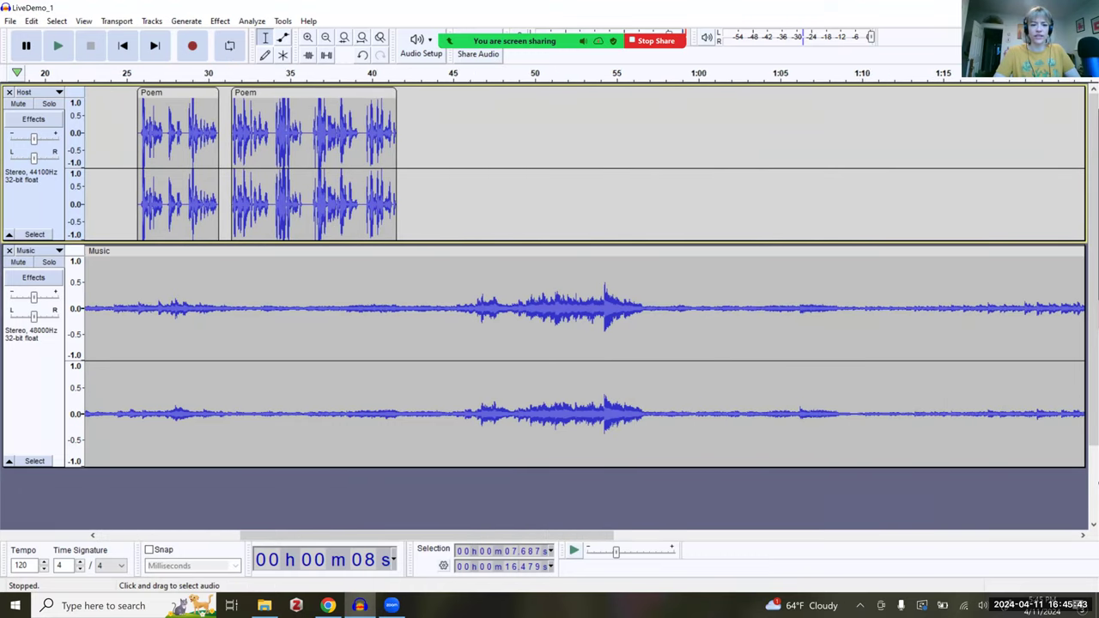
key("ctrl+3")
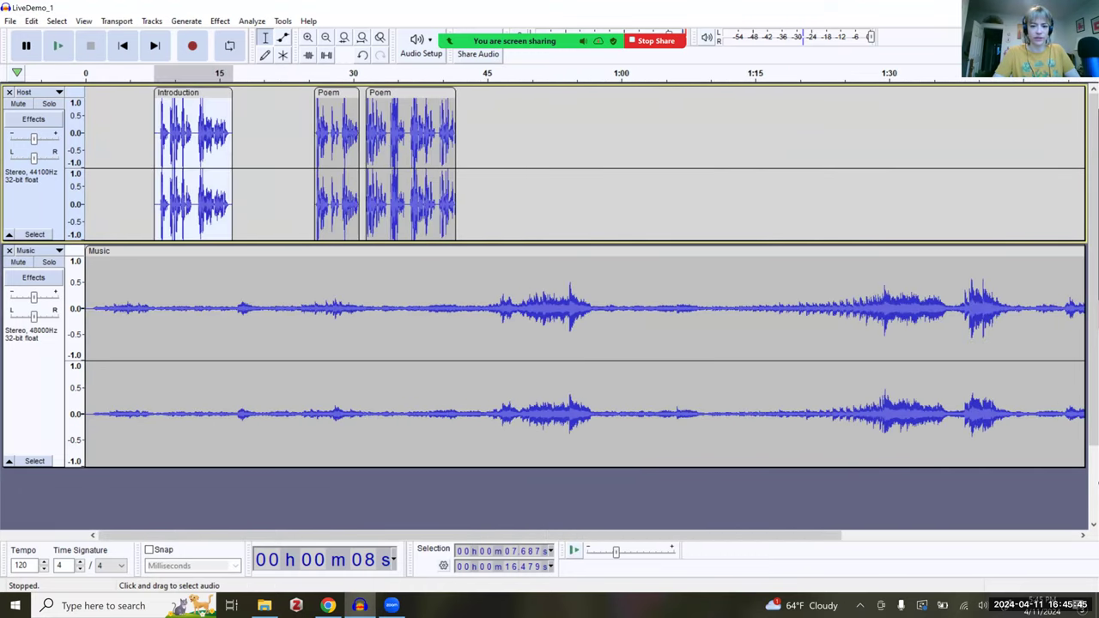
key("ctrl+3")
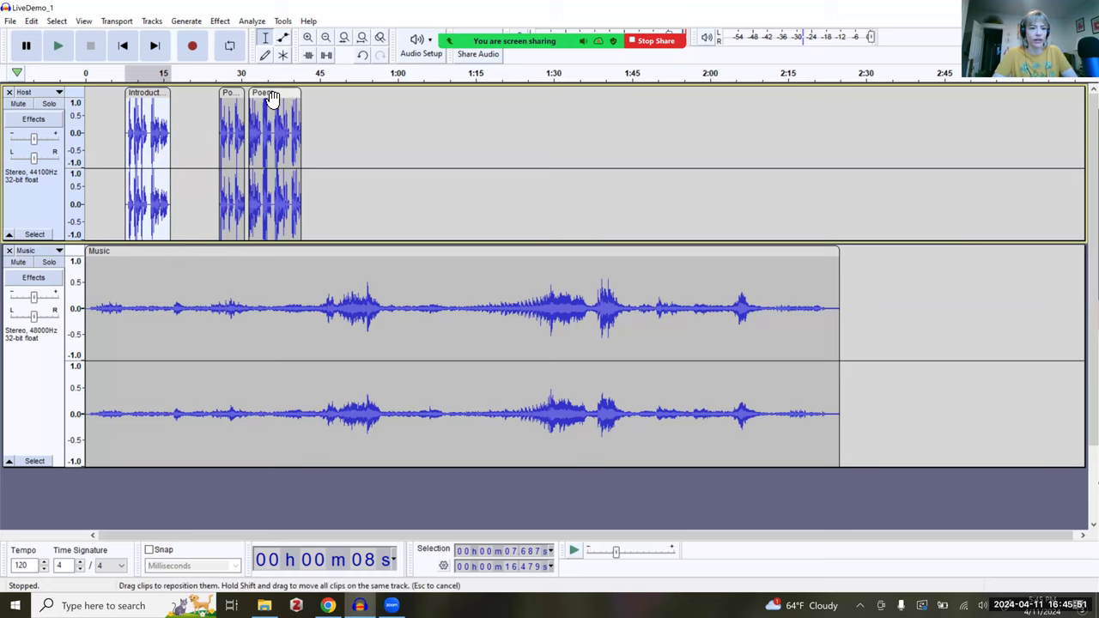
left_click_drag(389, 114, 467, 145)
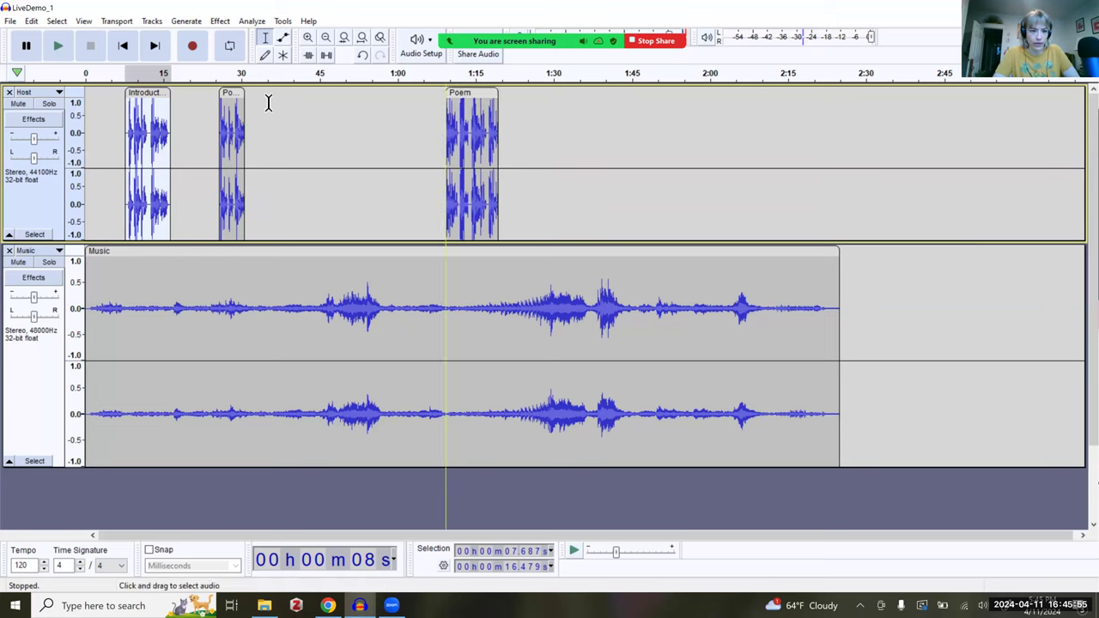
left_click_drag(241, 95, 439, 118)
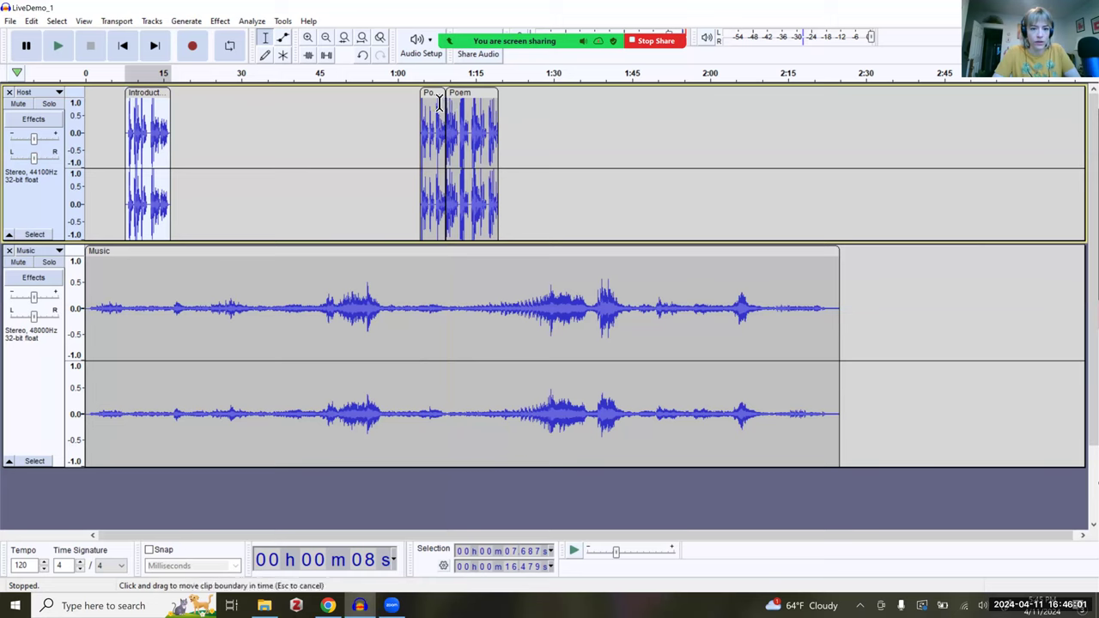
mouse_move(432, 97)
left_mouse_down()
mouse_move(416, 97)
mouse_move(446, 97)
left_mouse_up()
left_click(424, 97)
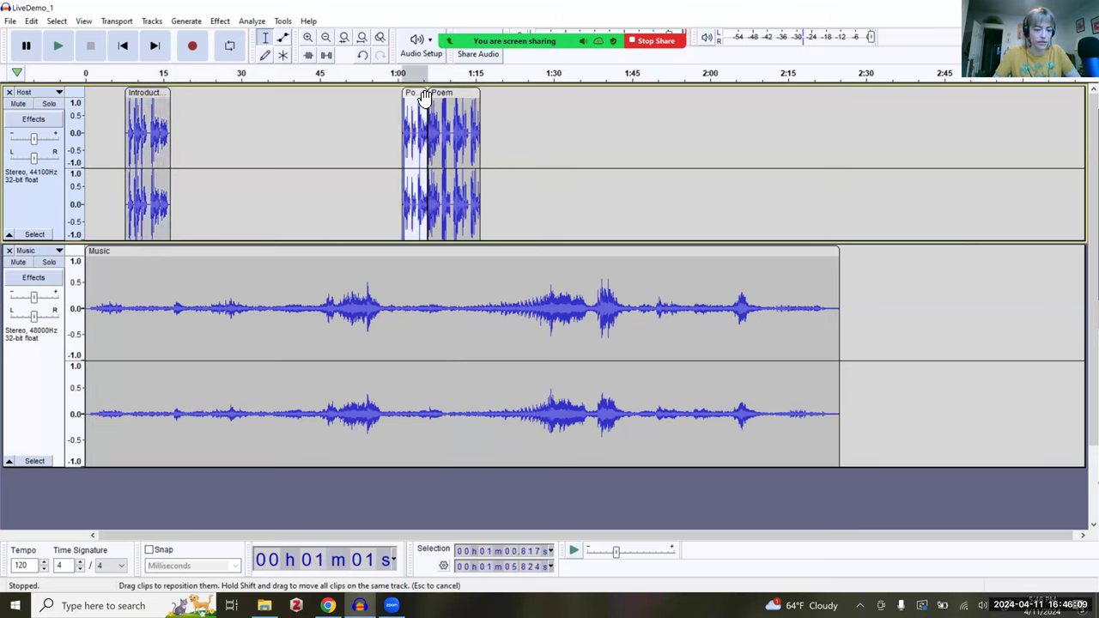
left_click(444, 96)
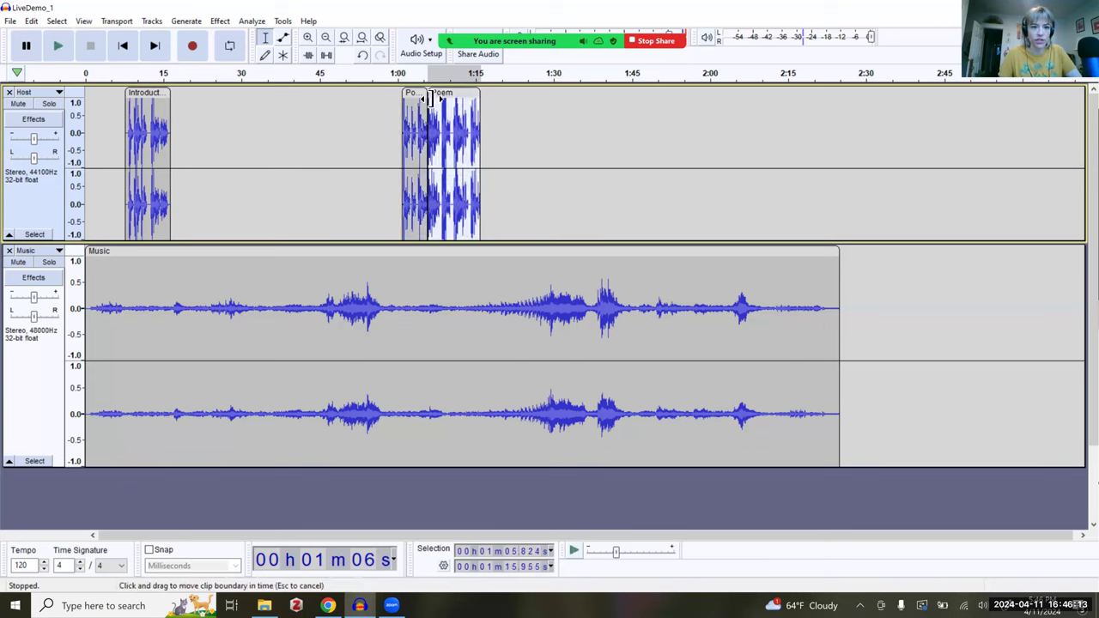
left_click(417, 95)
right_click(417, 97)
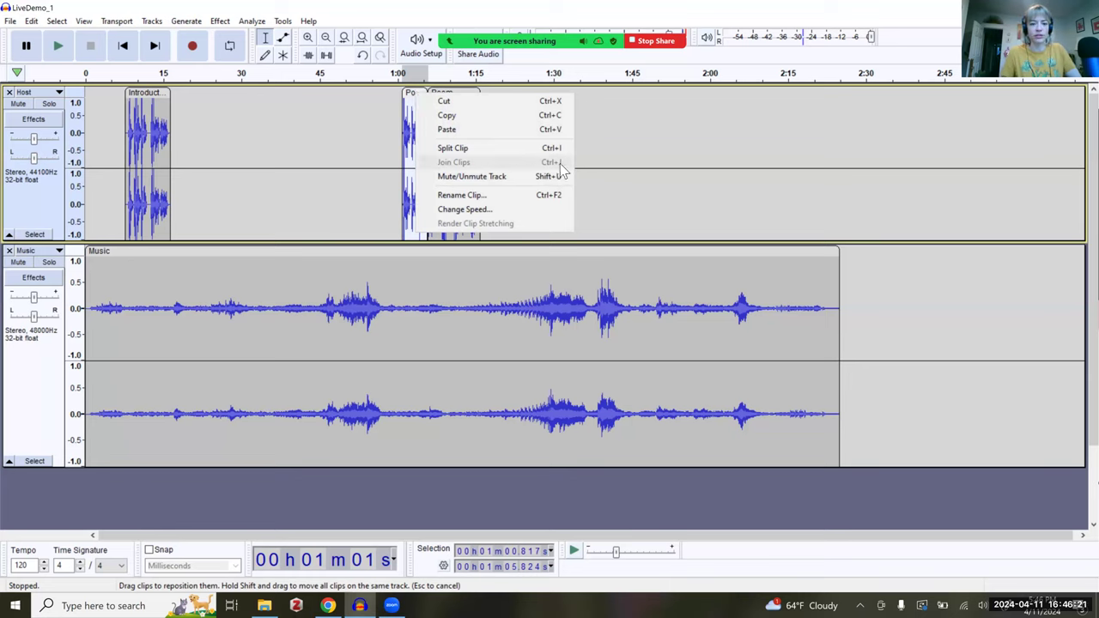
left_click(622, 153)
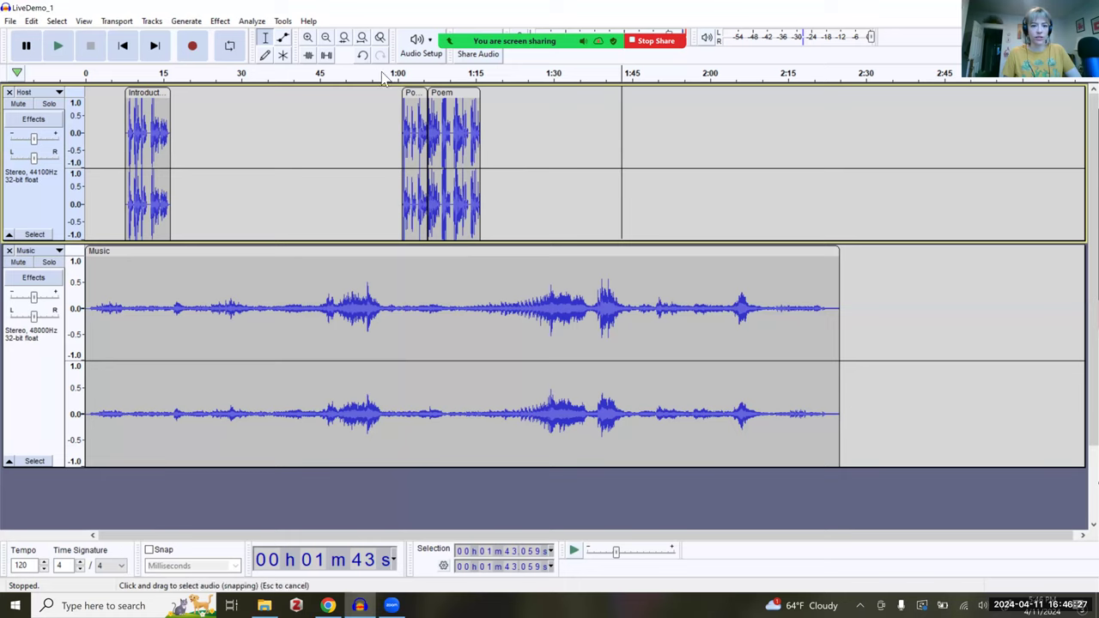
Play the arrangement from about 0.7 seconds, and again from about 53 seconds into the start of the second Poem clip
left_click(89, 233)
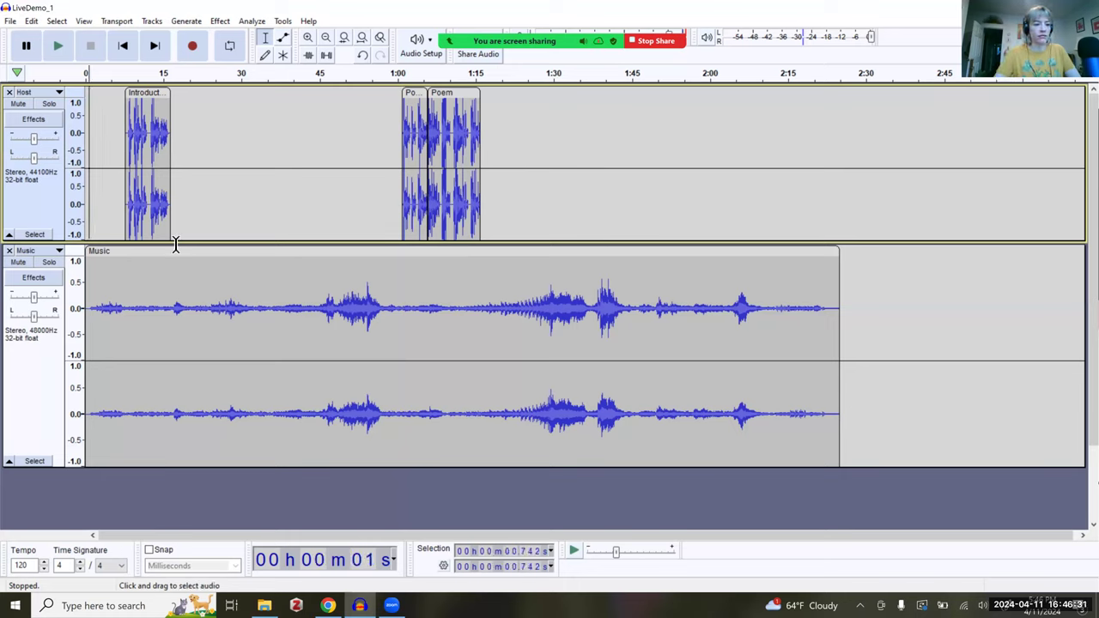
key("space")
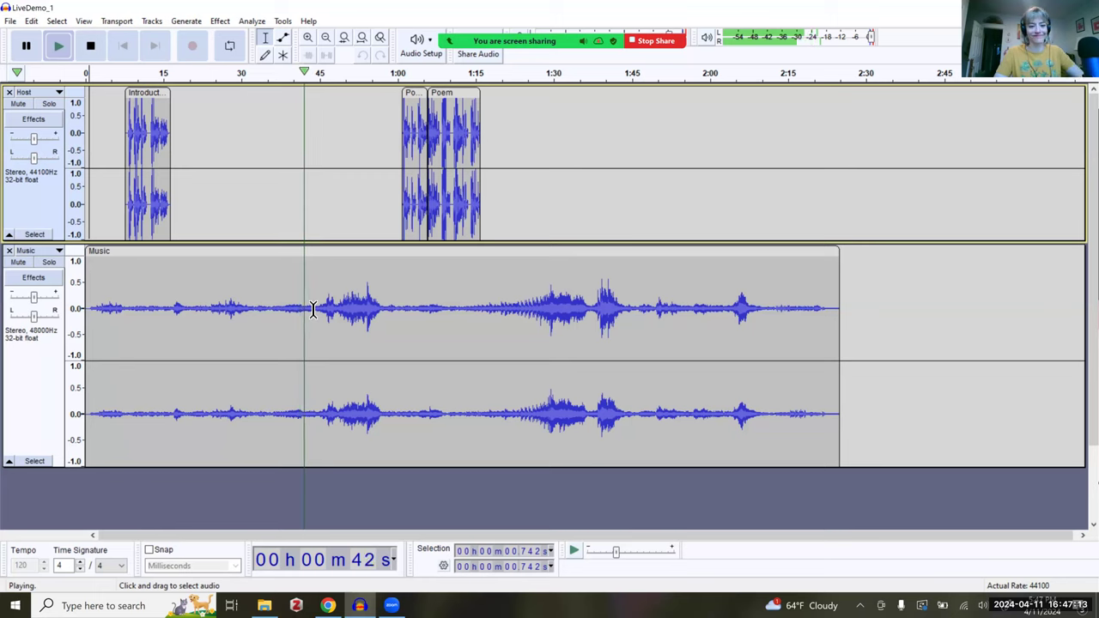
left_click(359, 322)
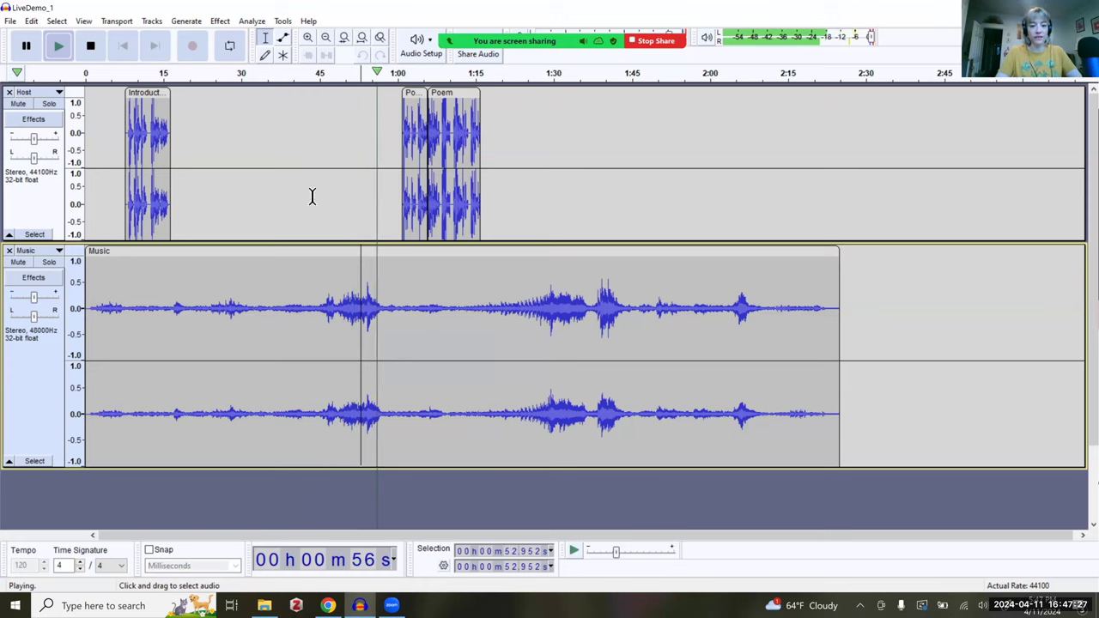
key("space")
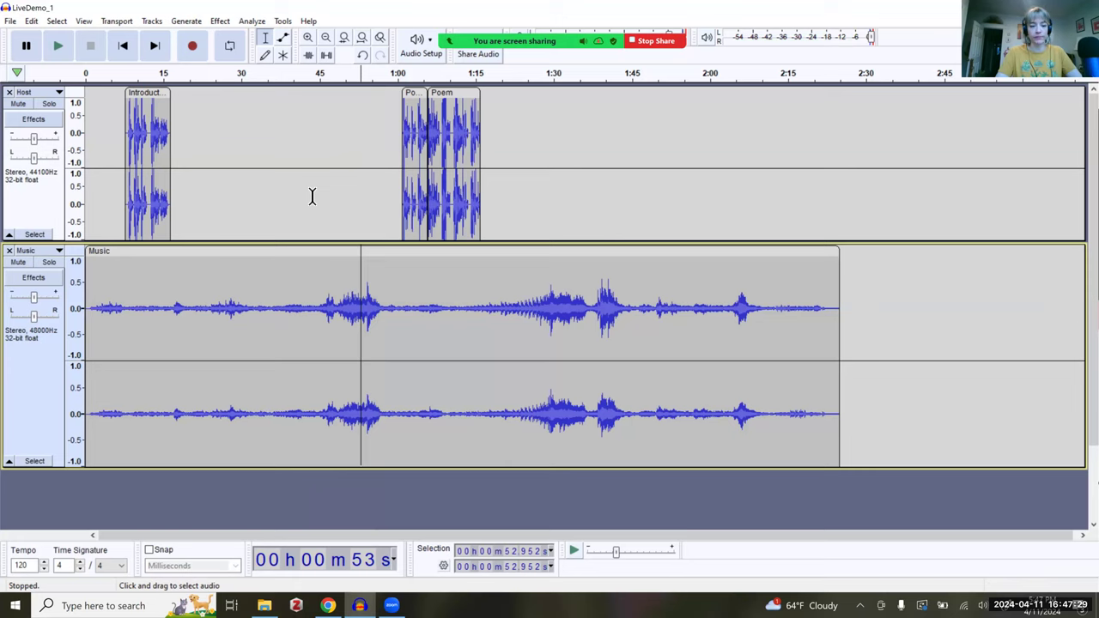
key("space")
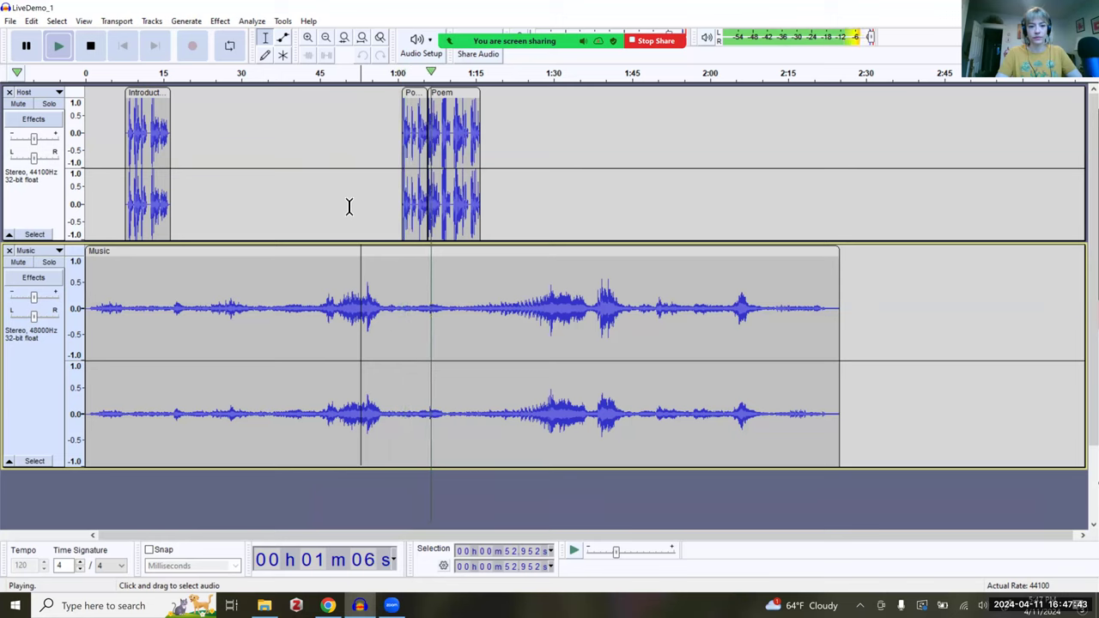
key("space")
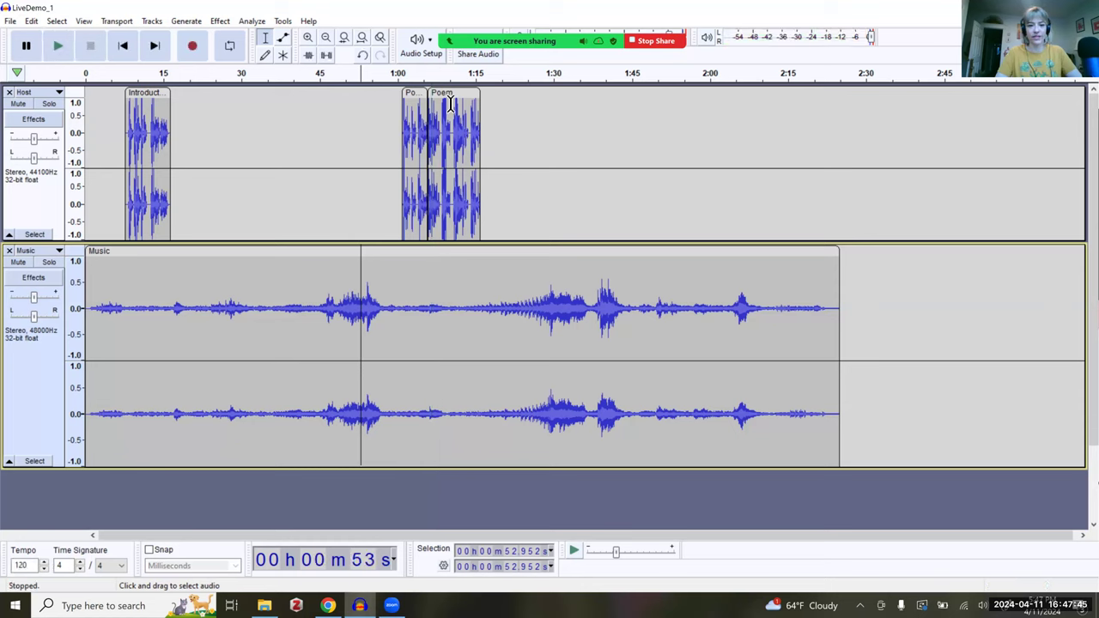
Move the second Poem clip to start at about 1:08 and play both Poem clips over the music from about 58.8 seconds
left_click_drag(456, 97, 466, 99)
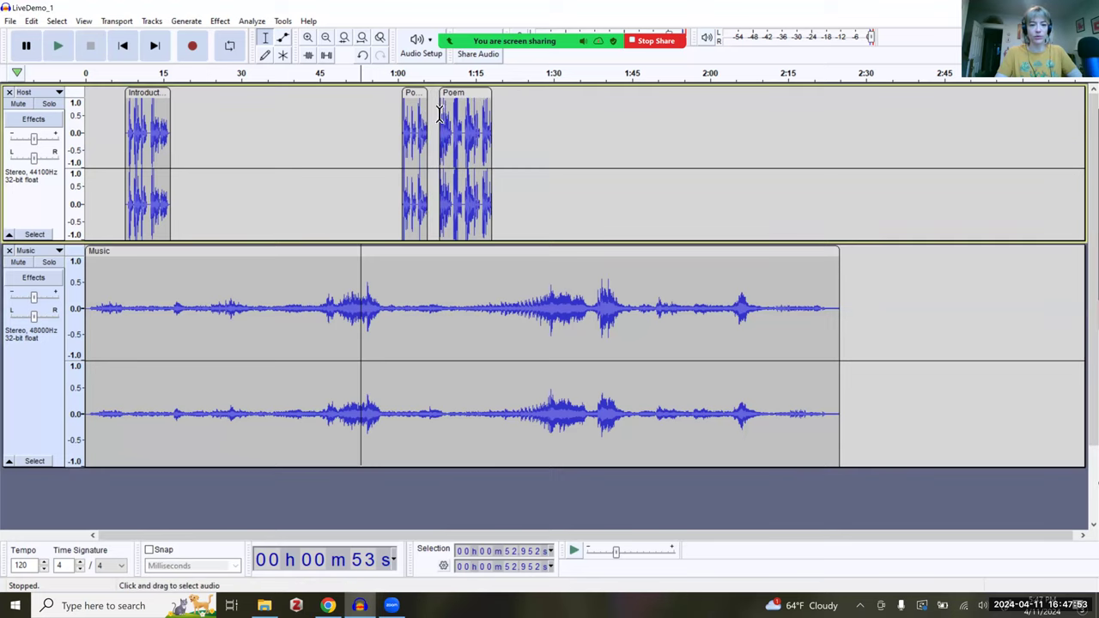
left_click(388, 135)
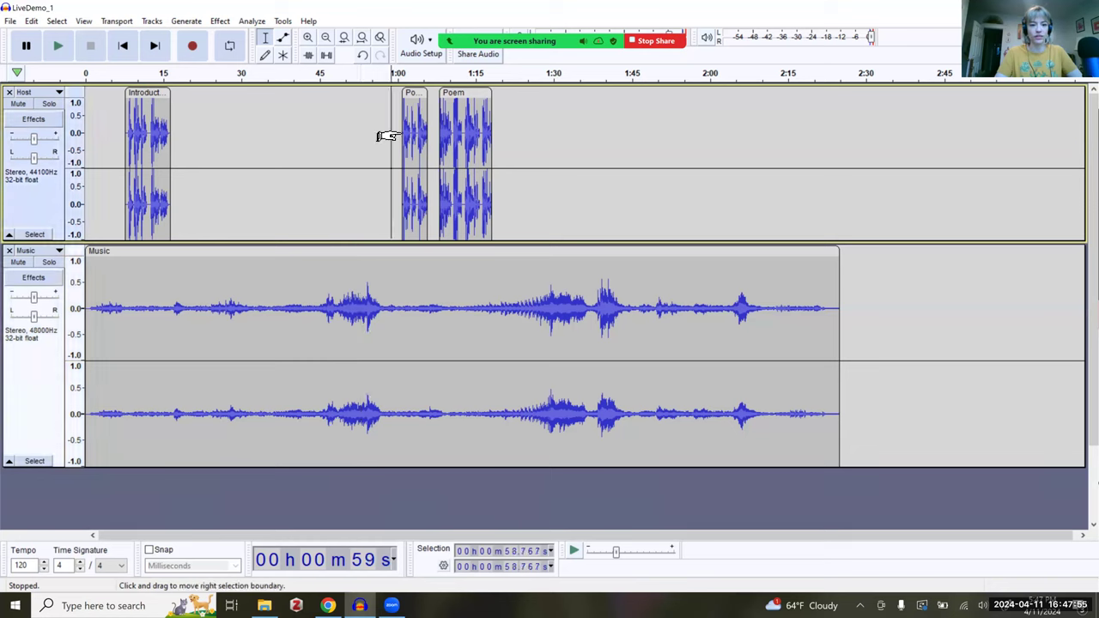
key("space")
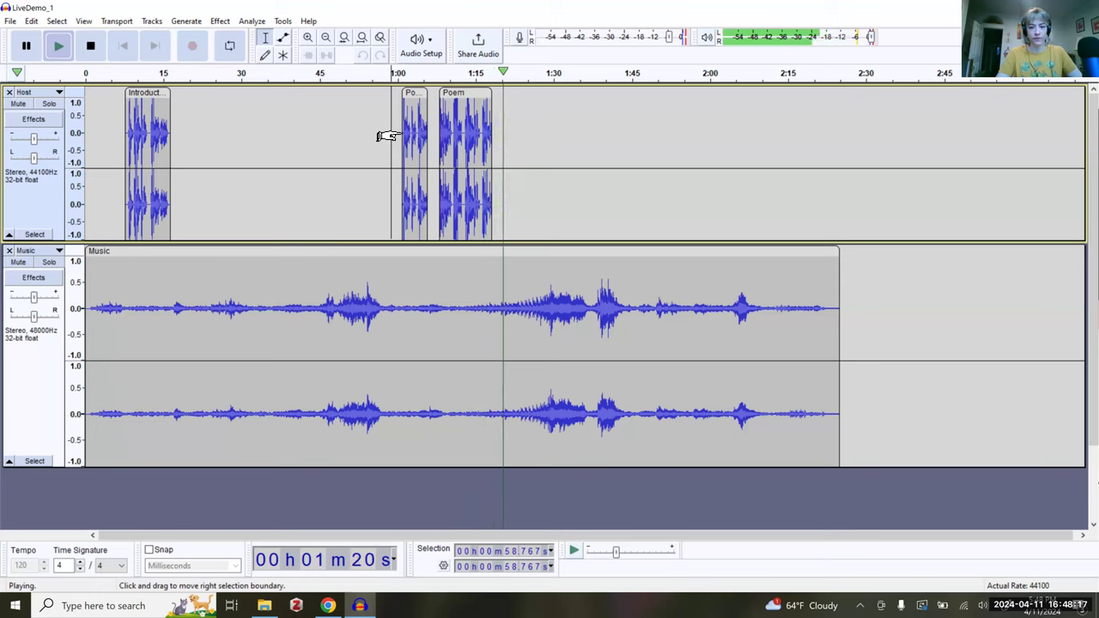
key("space")
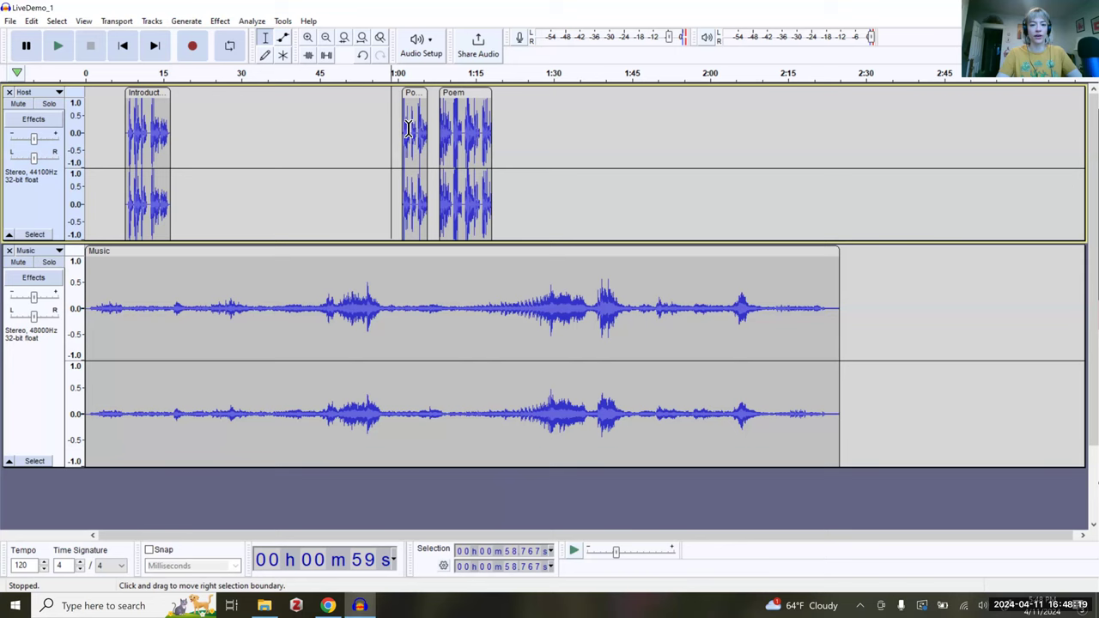
Select the second Poem clip's section from about 1:10.0 to 1:12.9 and look through the Noise Removal and Repair effects
left_click(453, 181)
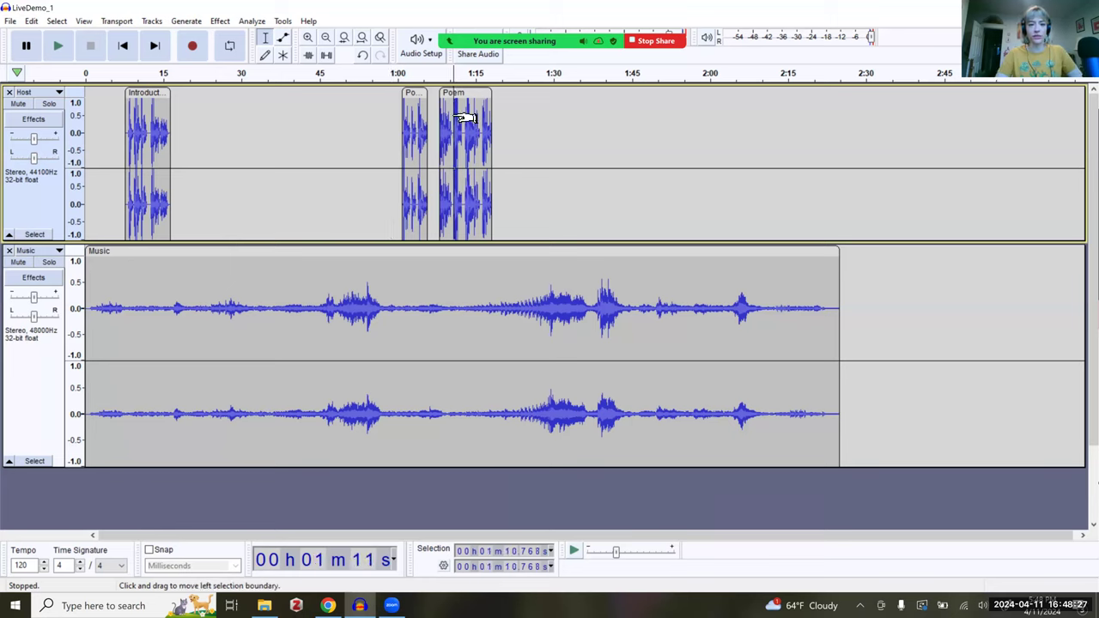
left_click_drag(450, 115, 461, 116)
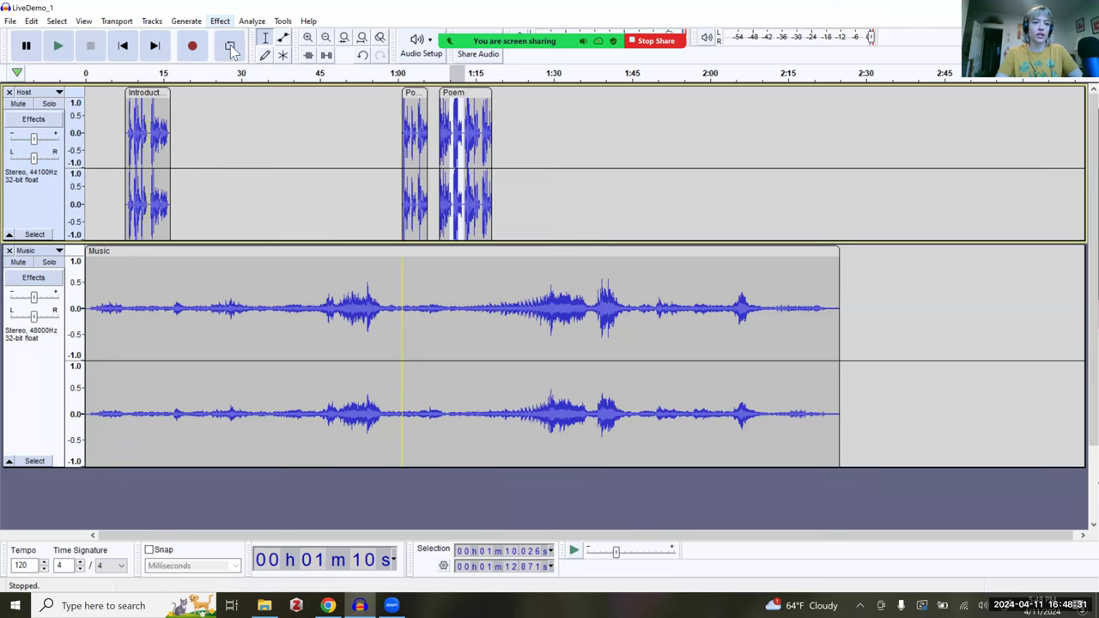
left_click(240, 78)
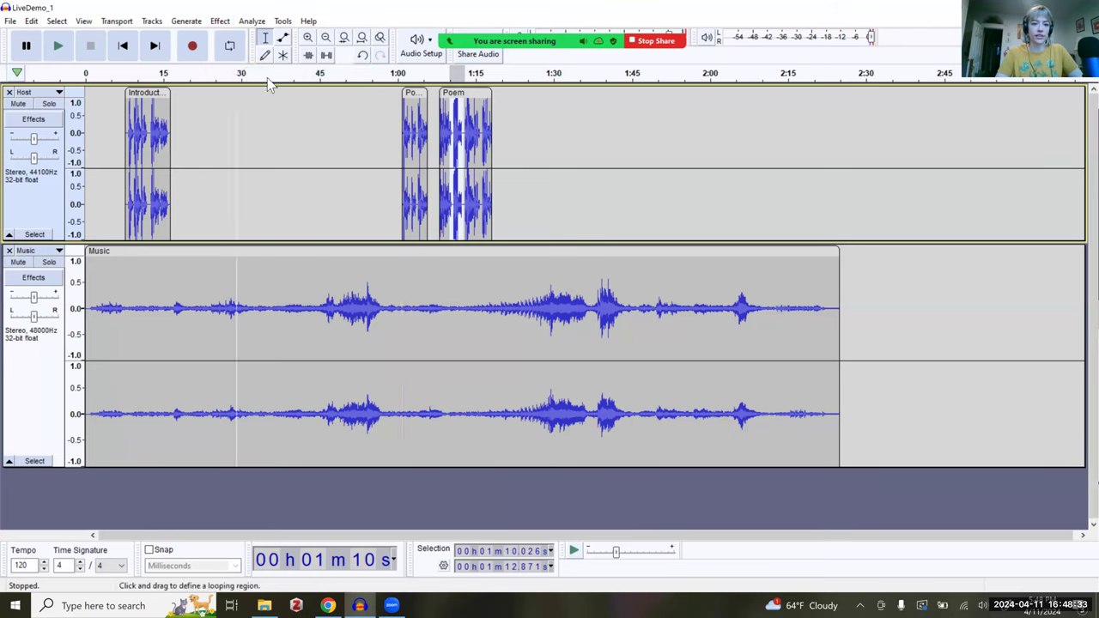
left_click(218, 24)
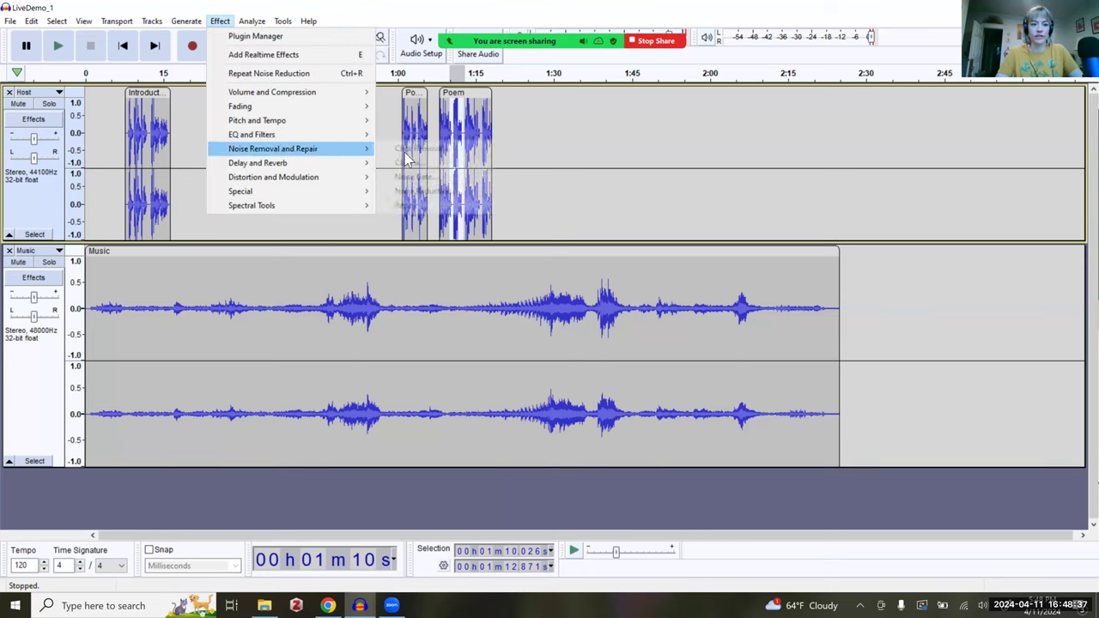
mouse_move(405, 152)
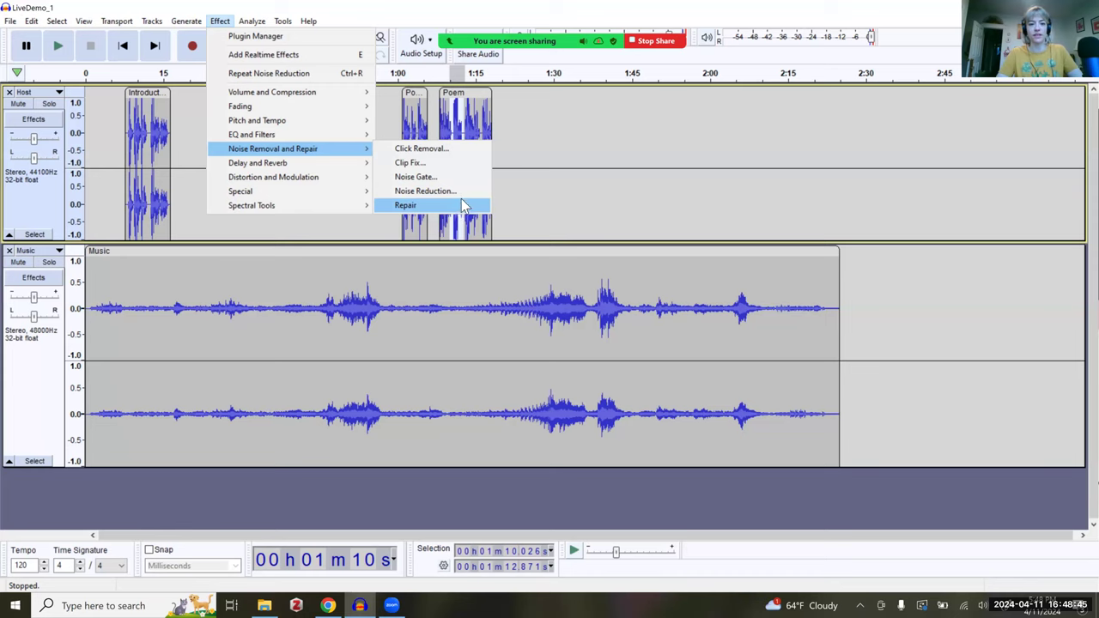
left_click(557, 127)
left_click(569, 129)
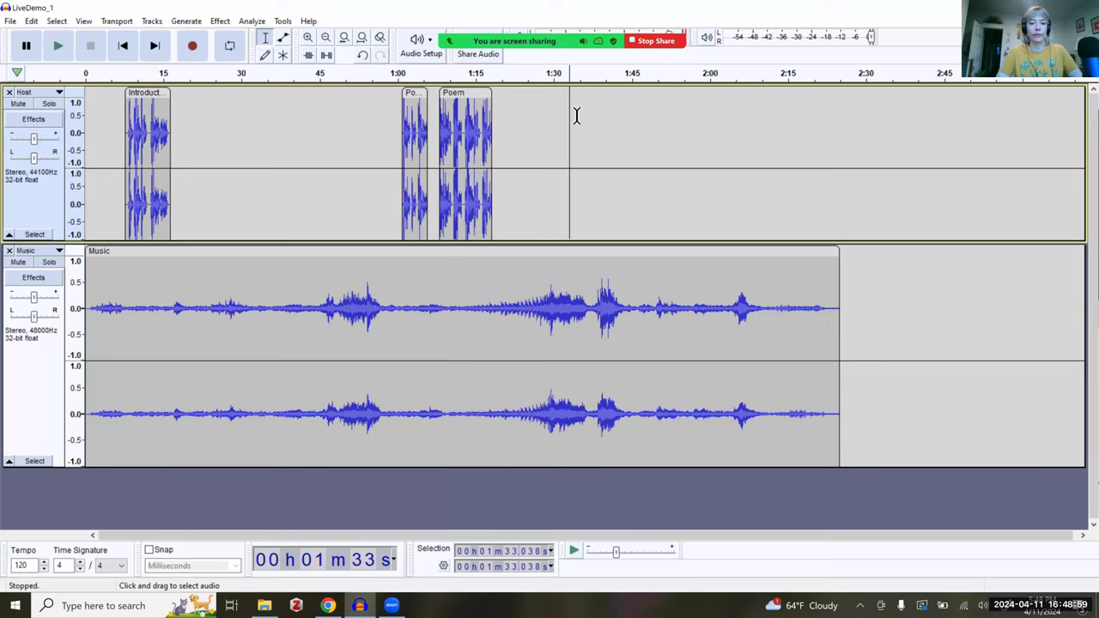
left_click(505, 209)
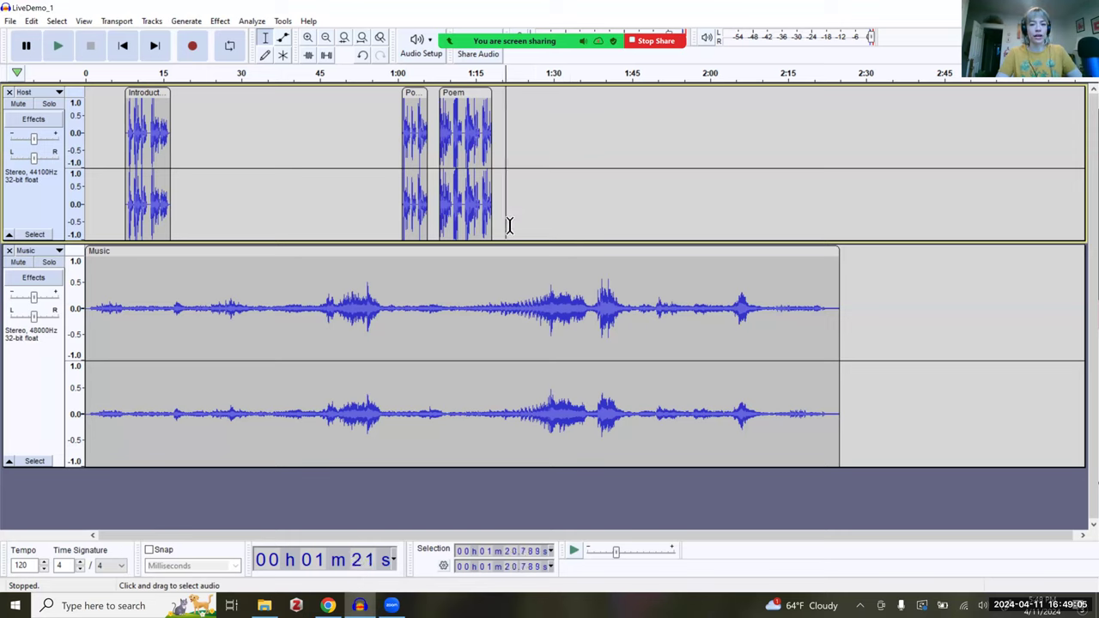
key("Left")
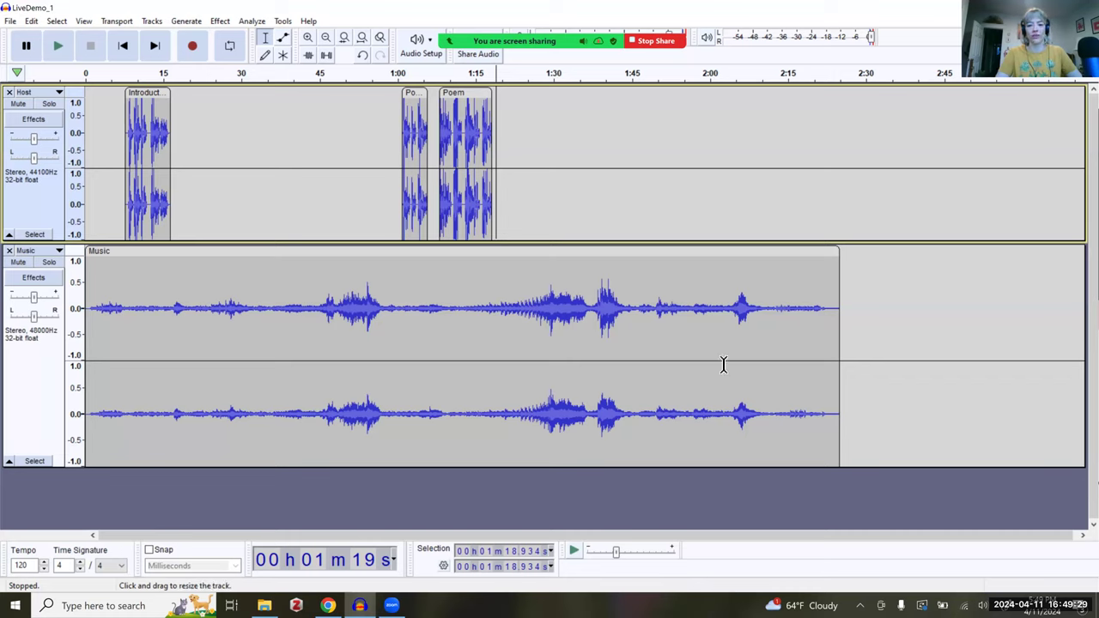
left_click(645, 228)
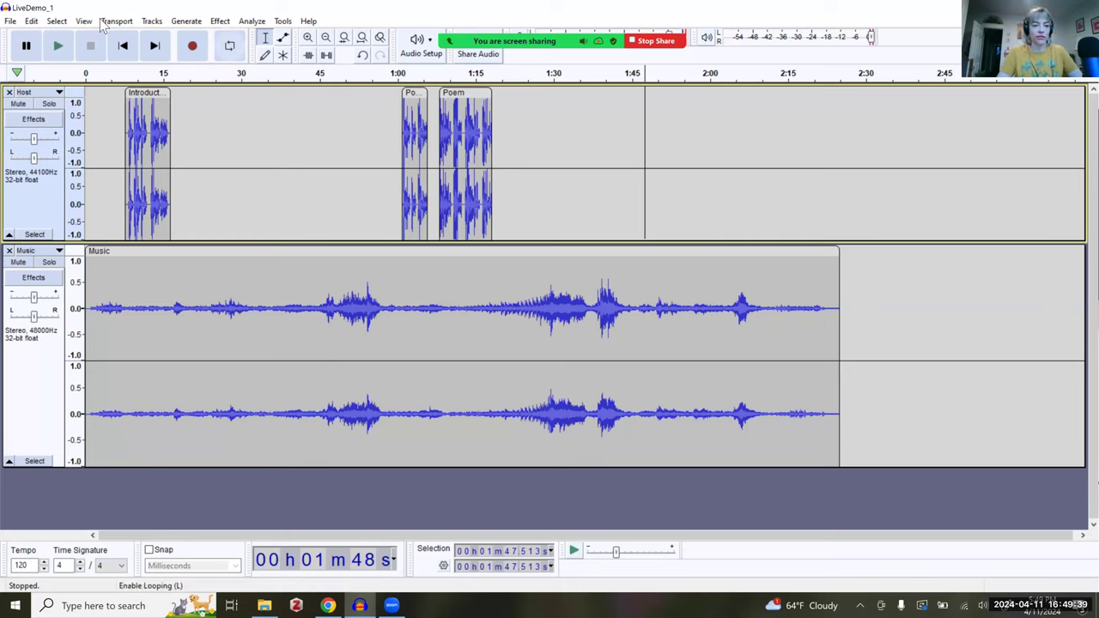
Add a new stereo track below the Music track, then collapse and expand it
left_click(151, 20)
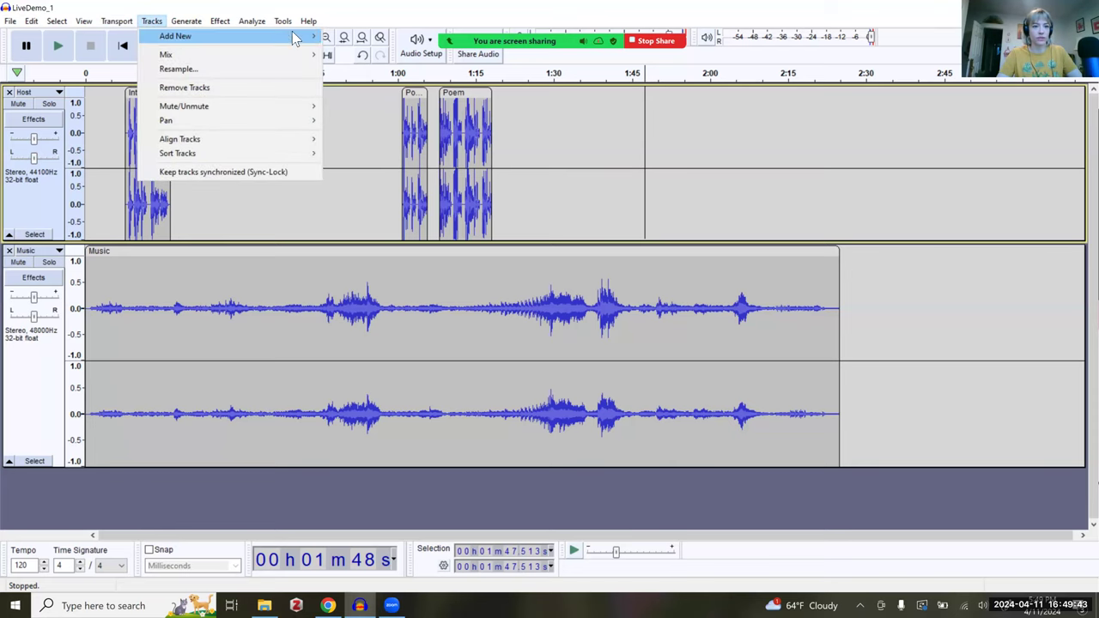
mouse_move(300, 36)
left_click(344, 49)
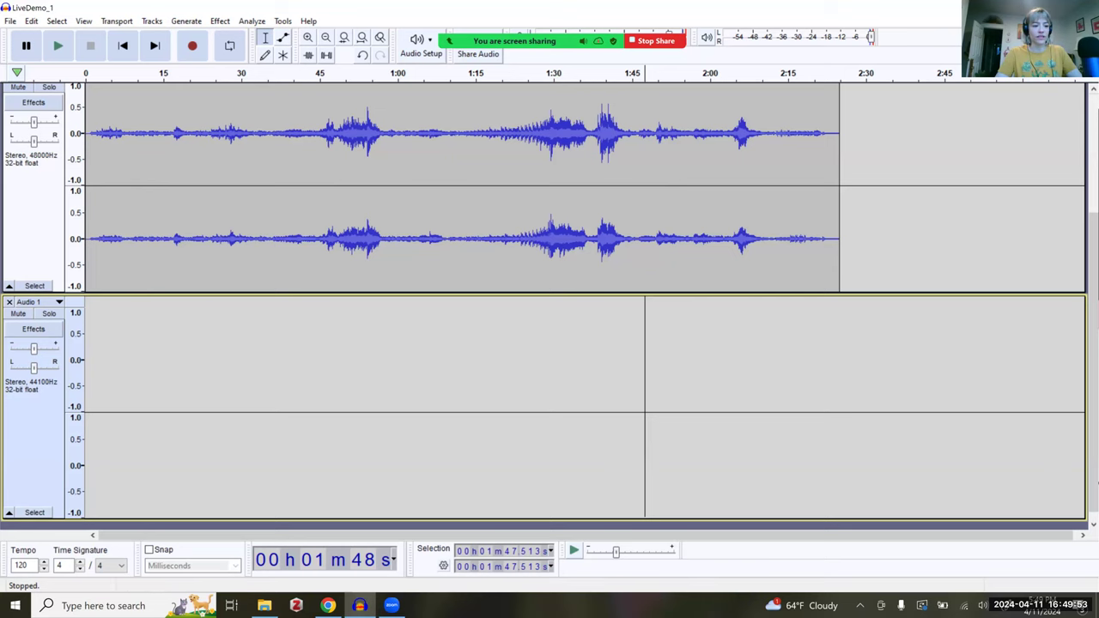
left_click(8, 513)
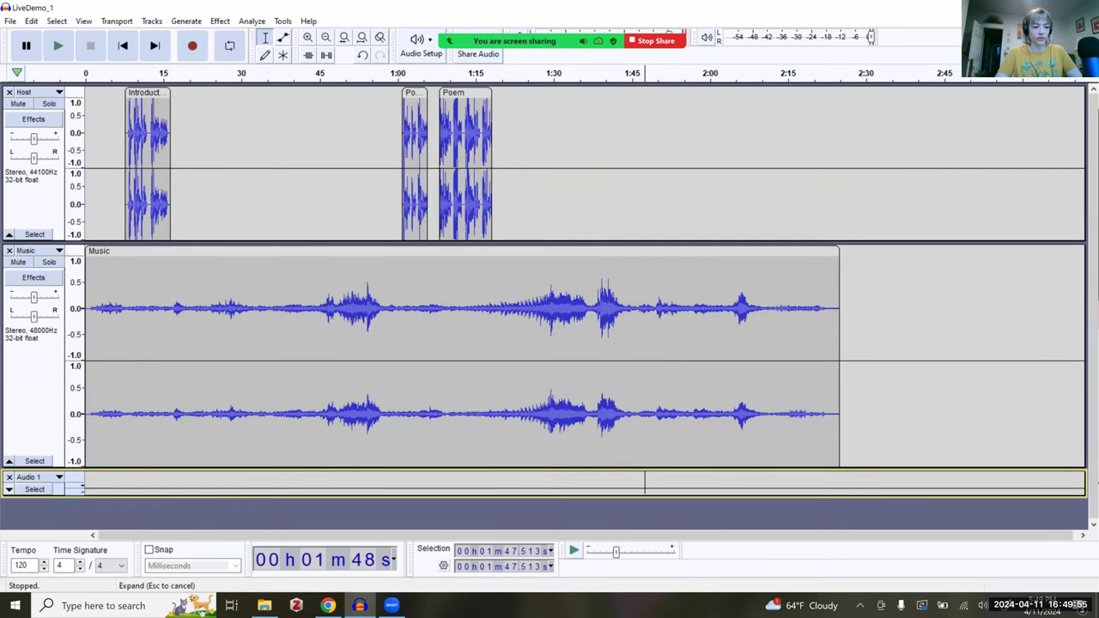
left_click(9, 489)
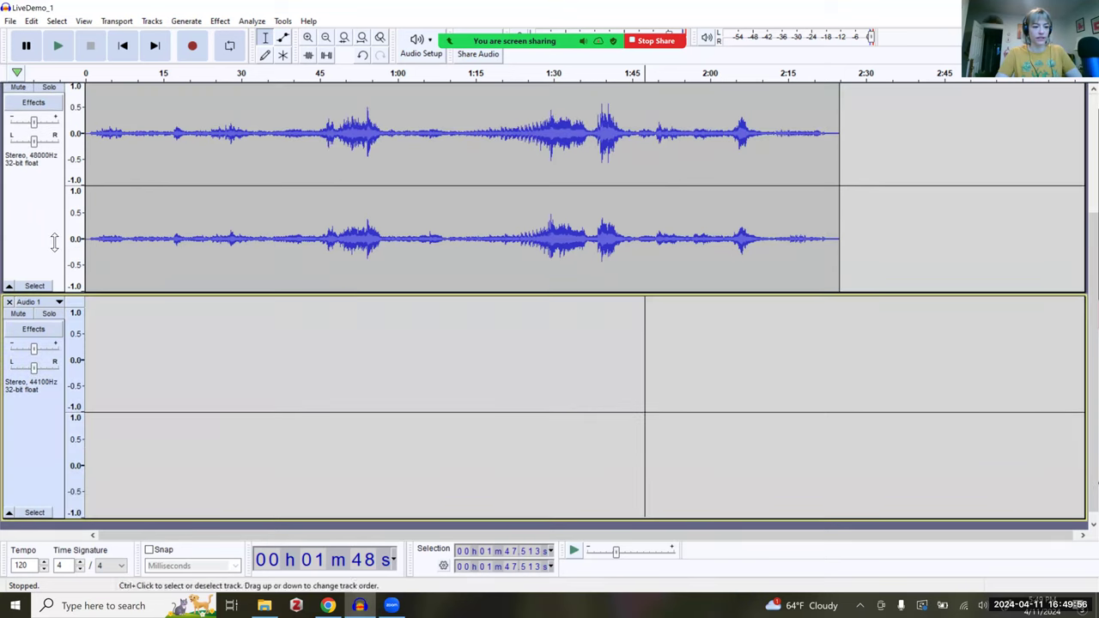
Move the empty Audio 1 track above the Music track and reduce the height of both tracks so all three fit
key("shift+m")
left_click(77, 342)
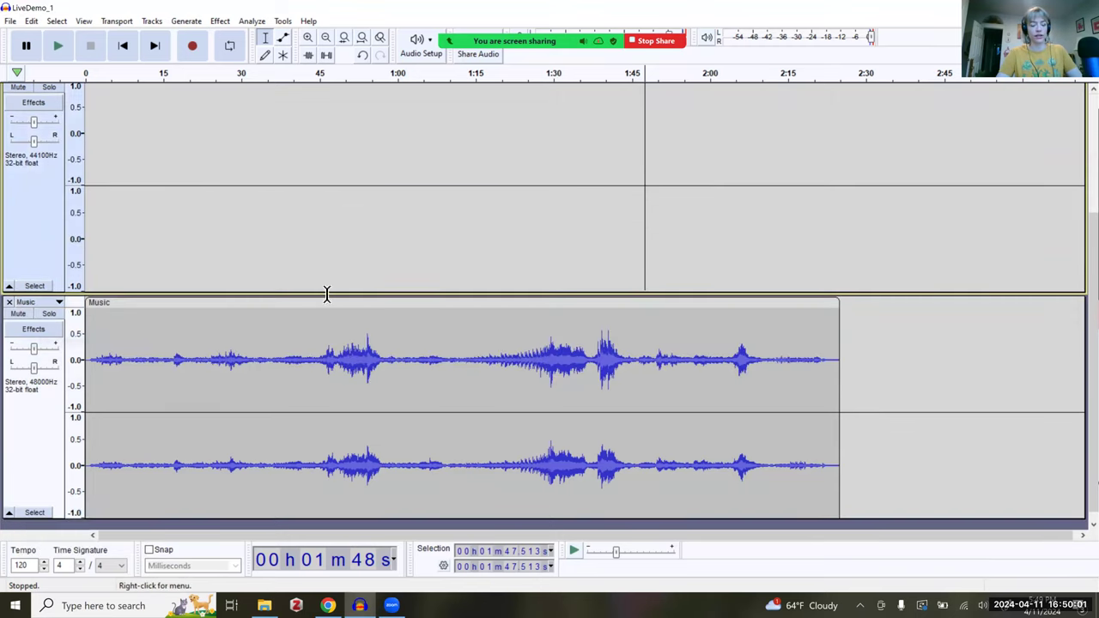
scroll(418, 268, "up", 3)
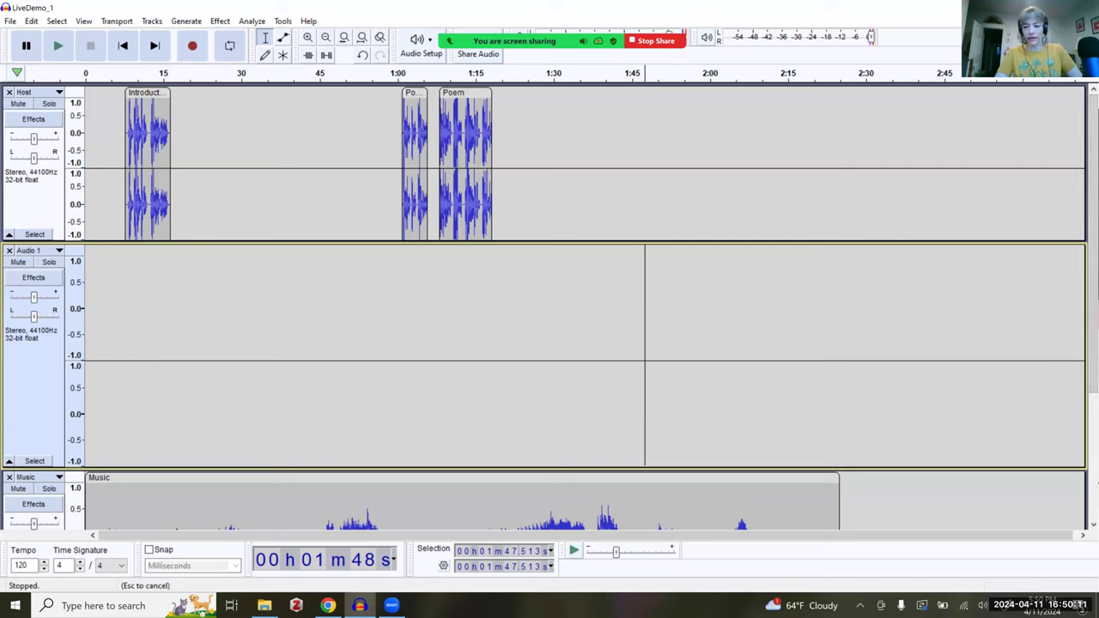
left_click_drag(515, 468, 515, 337)
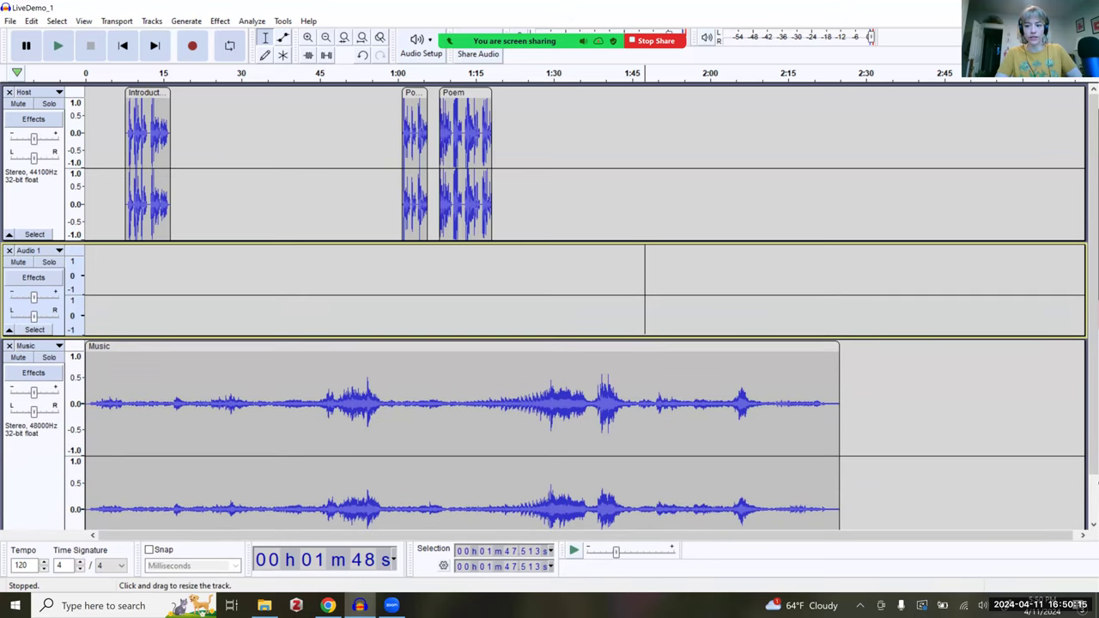
scroll(515, 337, "down", 1)
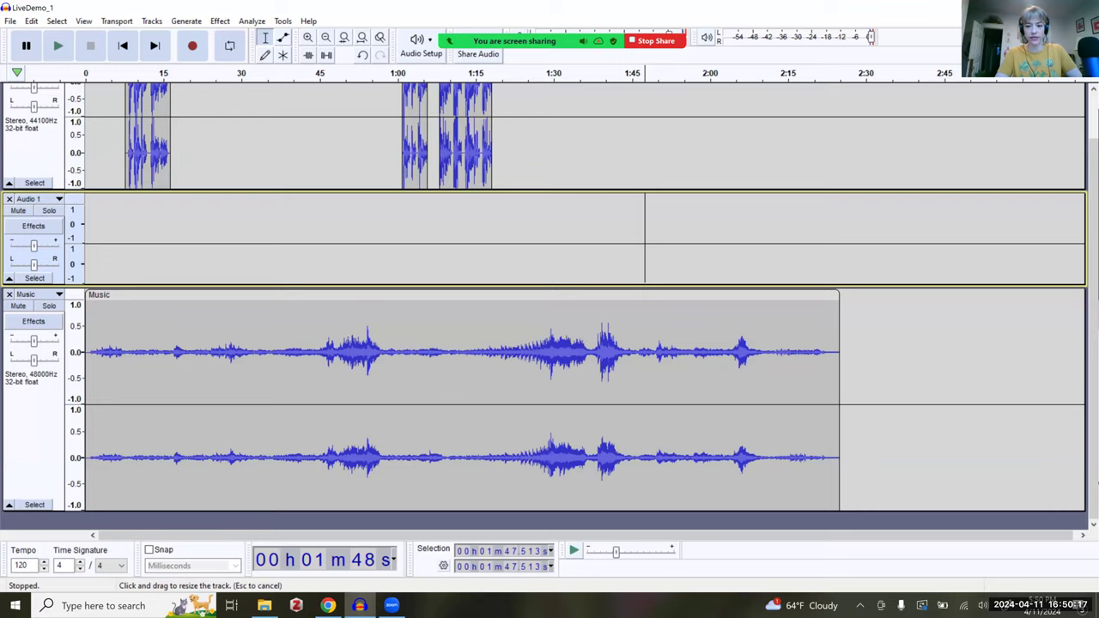
scroll(515, 336, "up", 1)
mouse_move(515, 502)
left_mouse_down()
mouse_move(515, 489)
mouse_move(515, 508)
left_mouse_up()
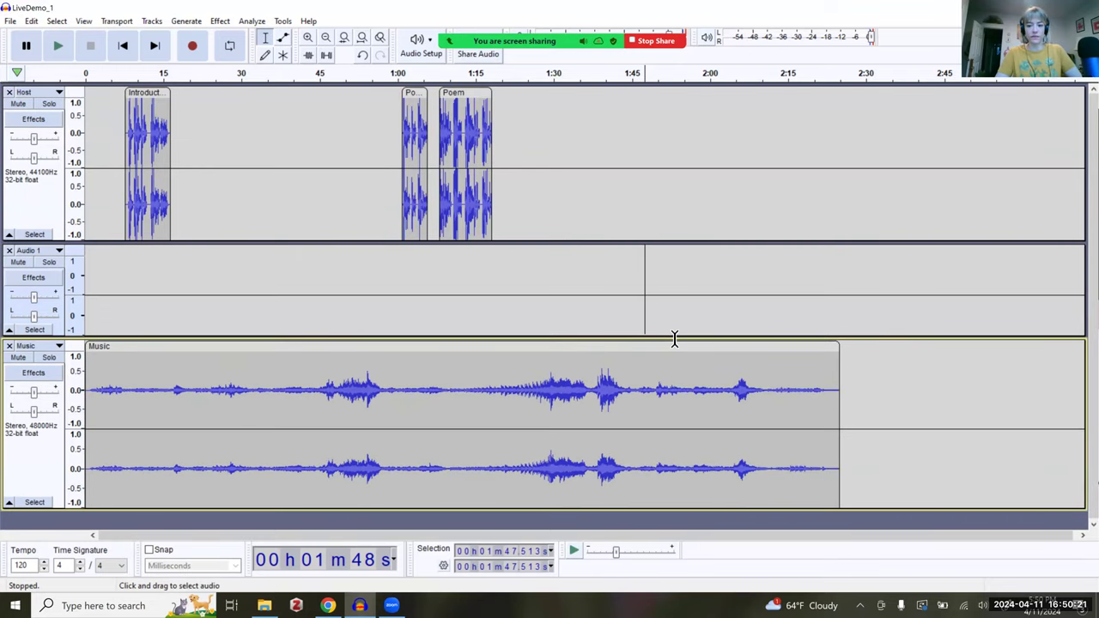
Try a short recording on the Audio 1 track from about 1:52 and undo the take
left_click(669, 333)
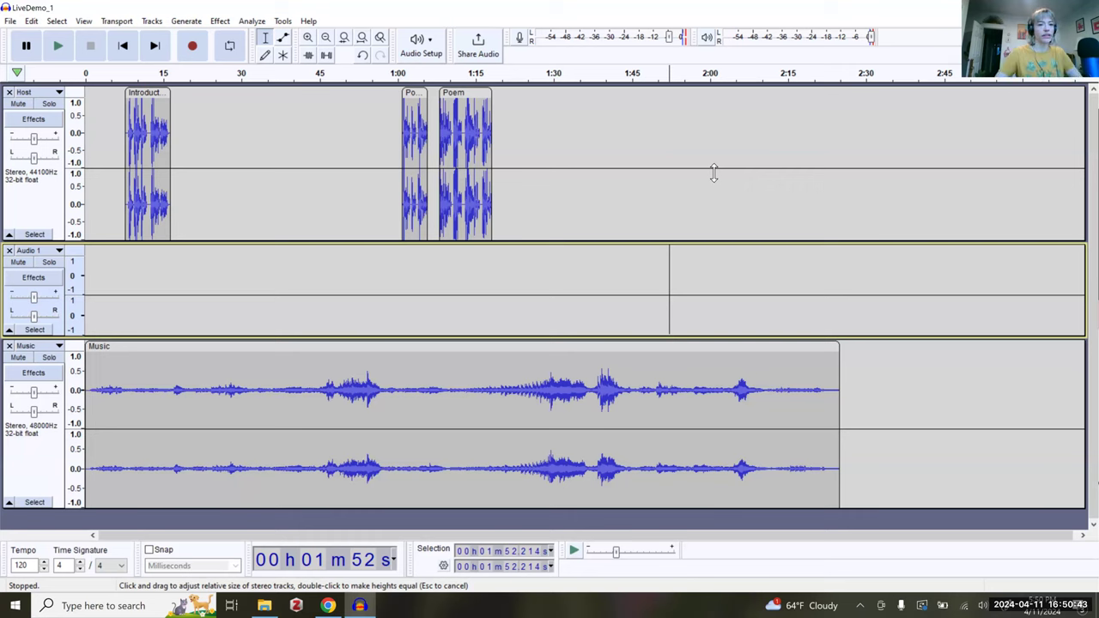
left_click(196, 51)
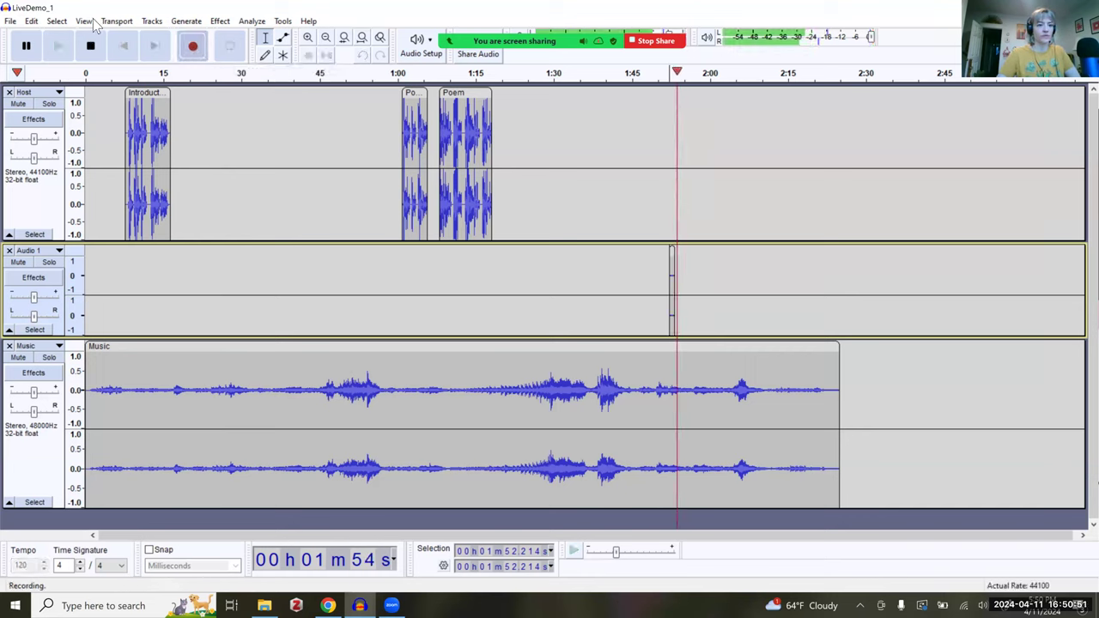
key("space")
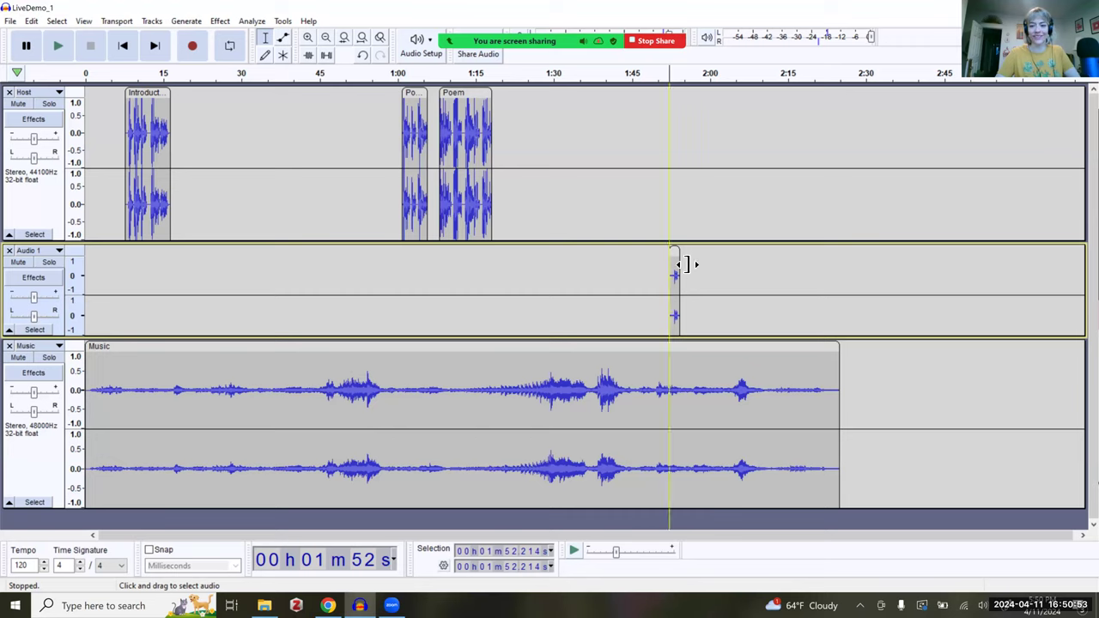
key("ctrl+z")
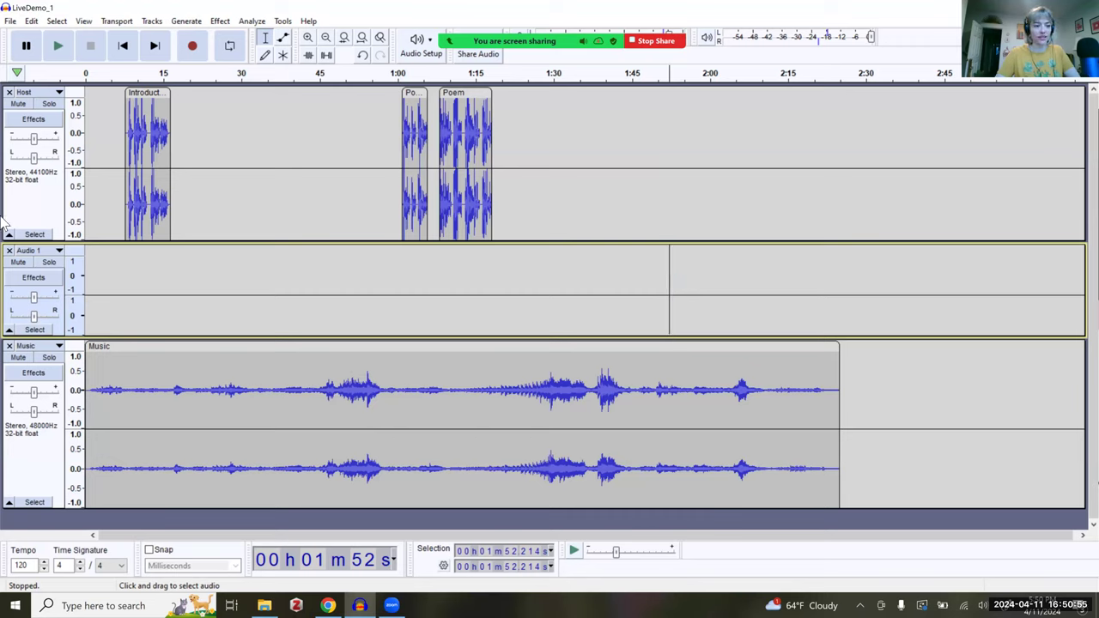
Mute the Music track and record a new spoken clip on the Audio 1 track from about 1:52
left_click(20, 357)
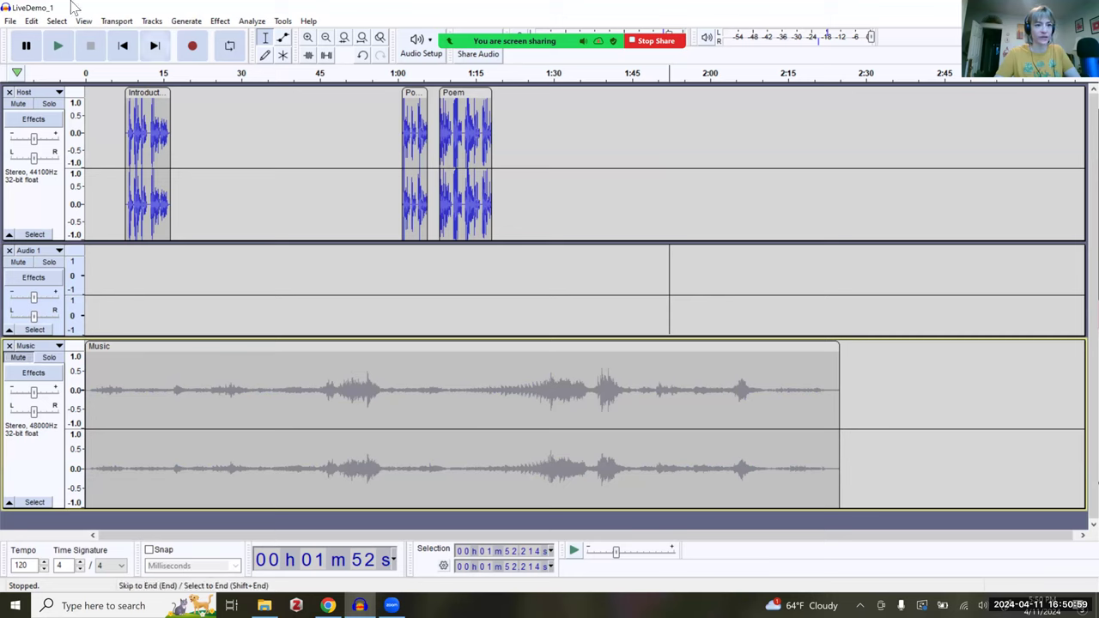
left_click(191, 52)
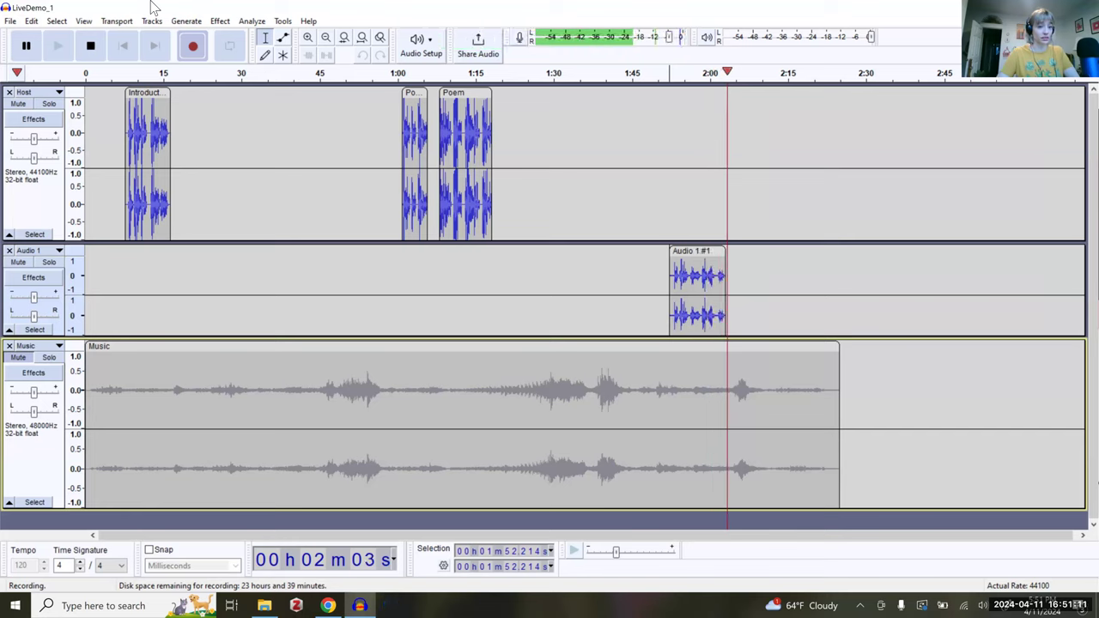
left_click(94, 50)
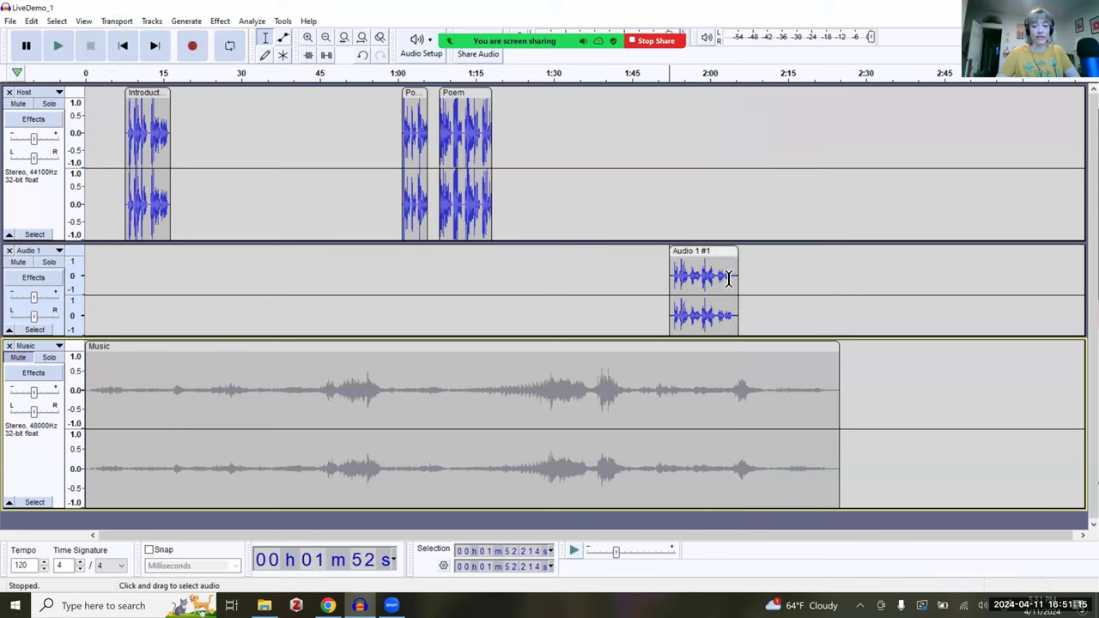
Move the newly recorded clip to start at about 1:47.5 and rename it "Outro"
mouse_move(692, 252)
left_mouse_down()
mouse_move(669, 262)
mouse_move(682, 251)
left_mouse_up()
left_click(683, 251)
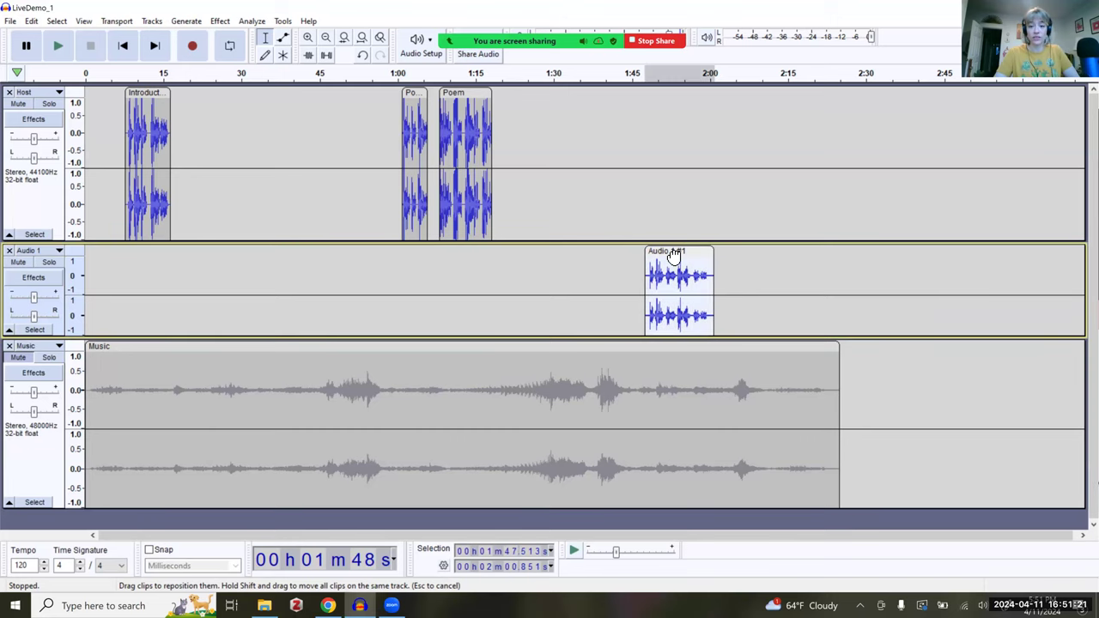
double_click(673, 251)
type("Outro")
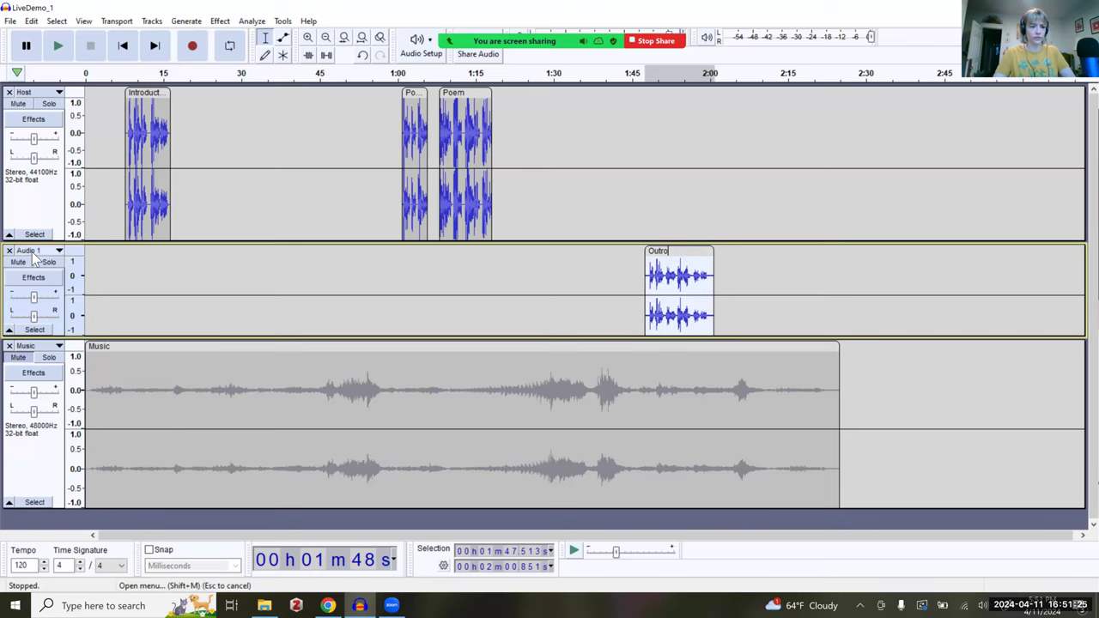
Rename the Audio 1 track as "Pretend Second Host"
left_click(34, 249)
left_click(51, 272)
type("Pretend Second Host")
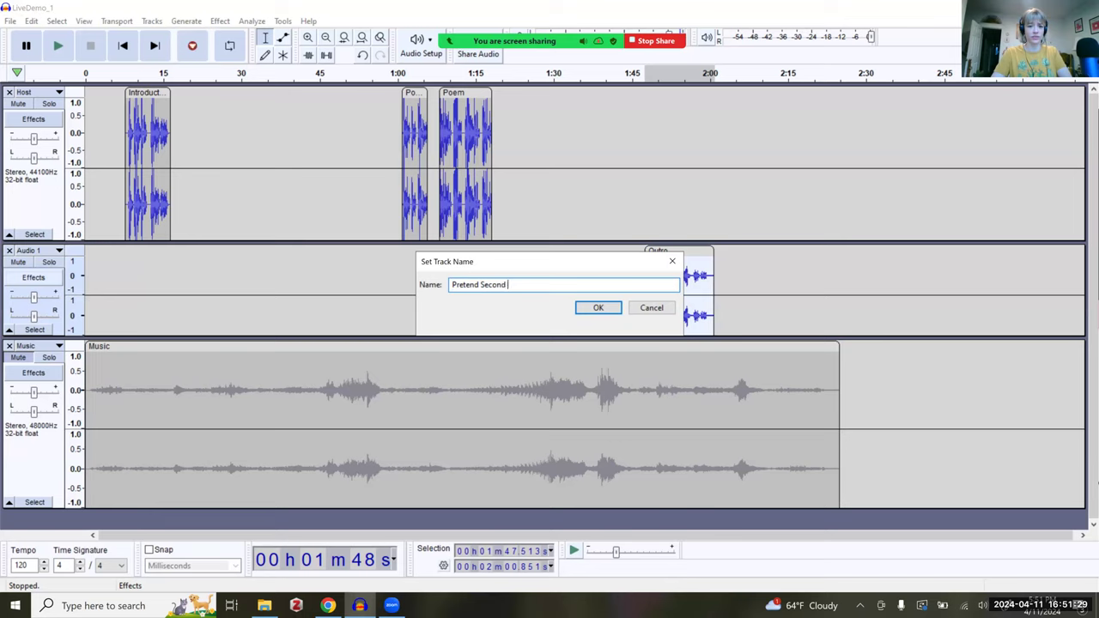
left_click(592, 309)
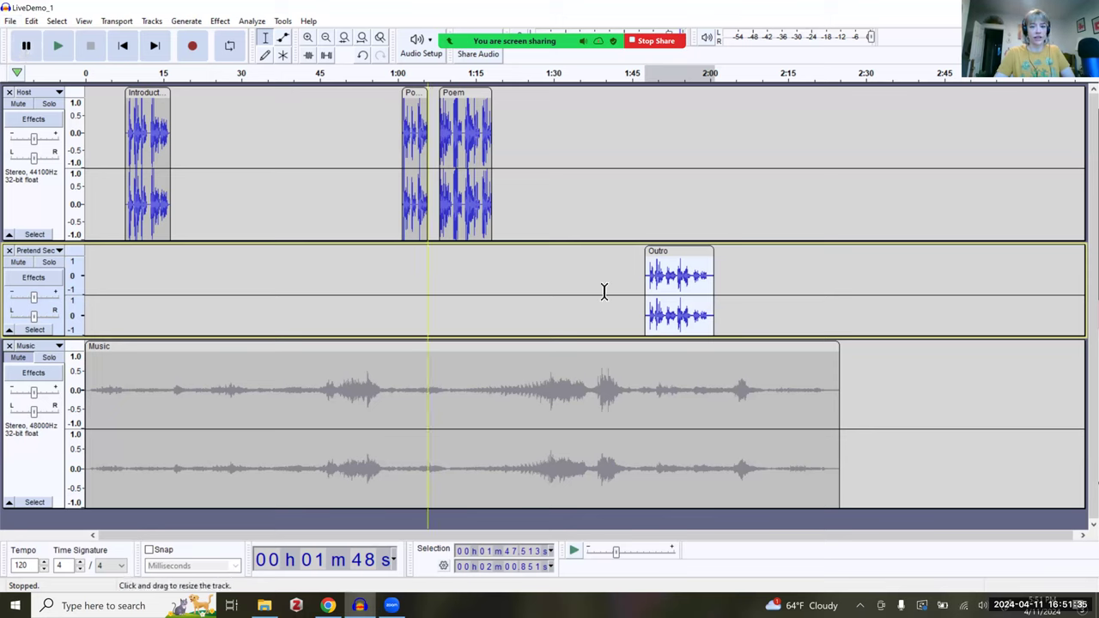
Play the Outro clip from about 1:45 through to its end with the music muted
left_click(633, 289)
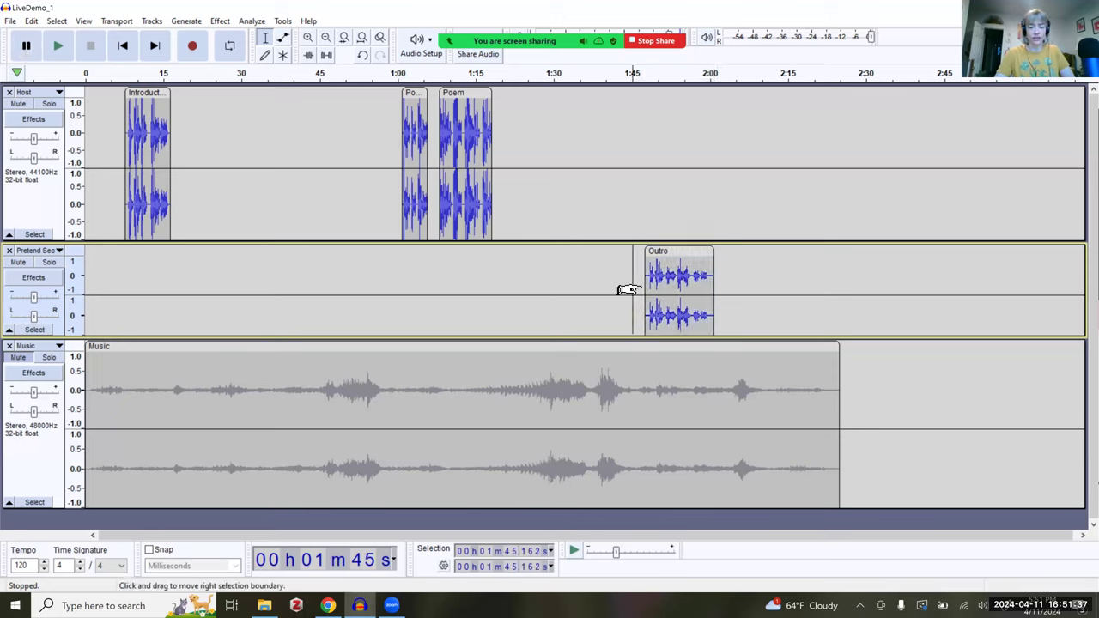
key("space")
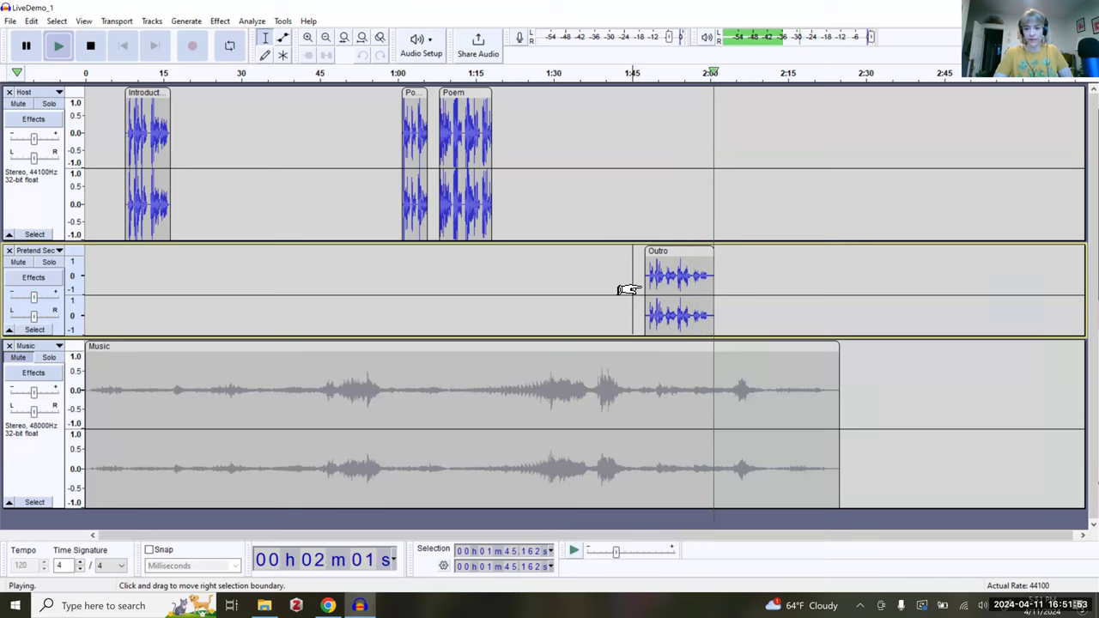
key("space")
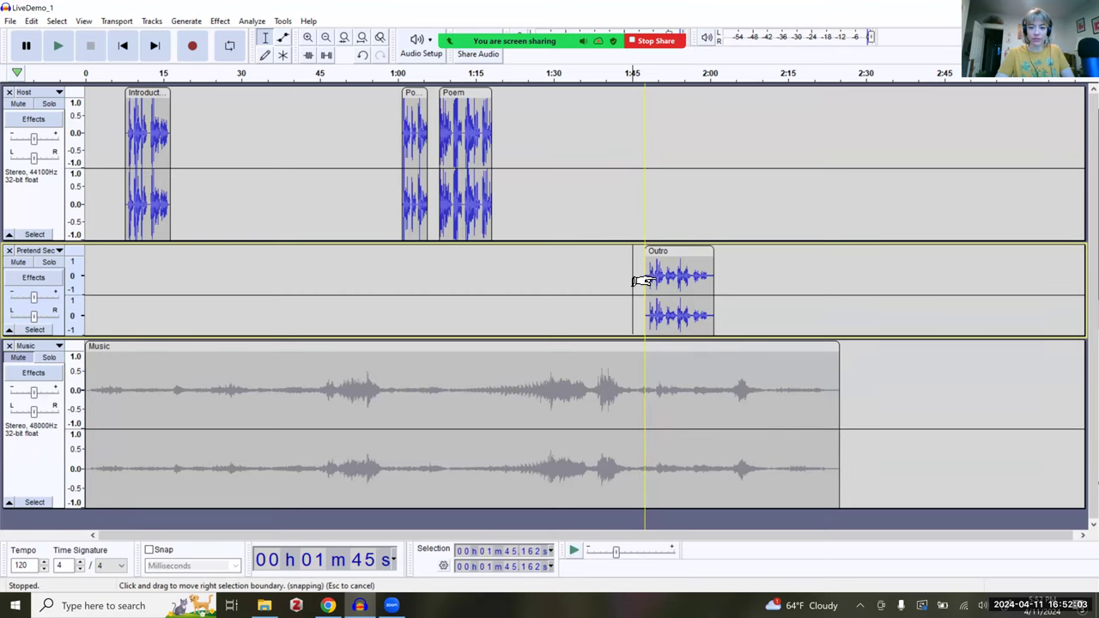
Select the whole Outro clip and apply an effect to it
scroll(648, 280, "up", 2)
left_click_drag(644, 278, 652, 275)
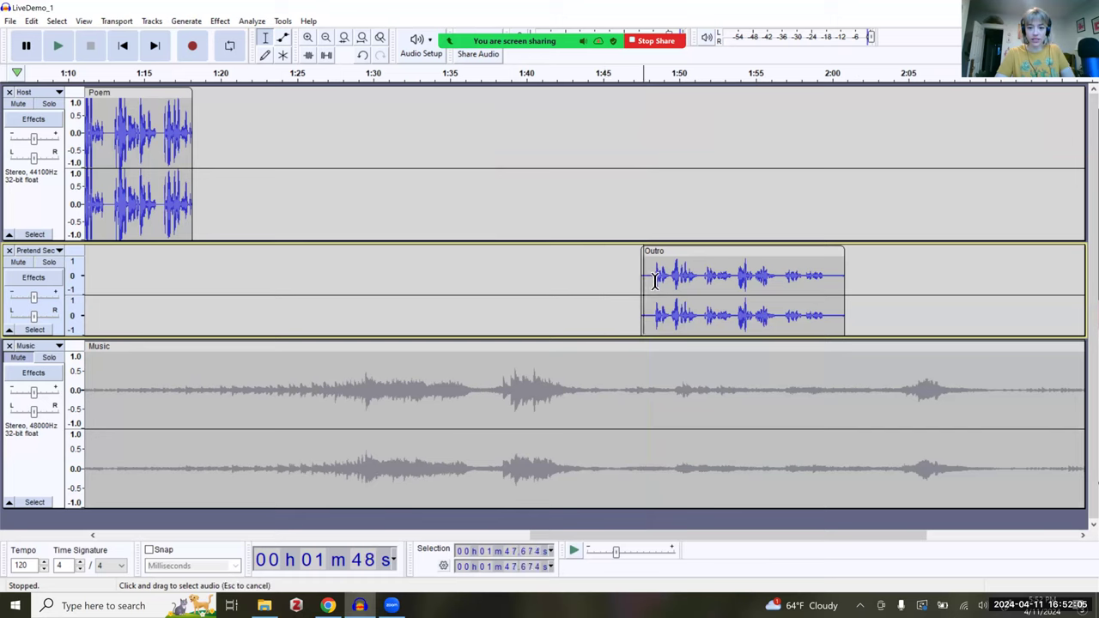
left_click(662, 253)
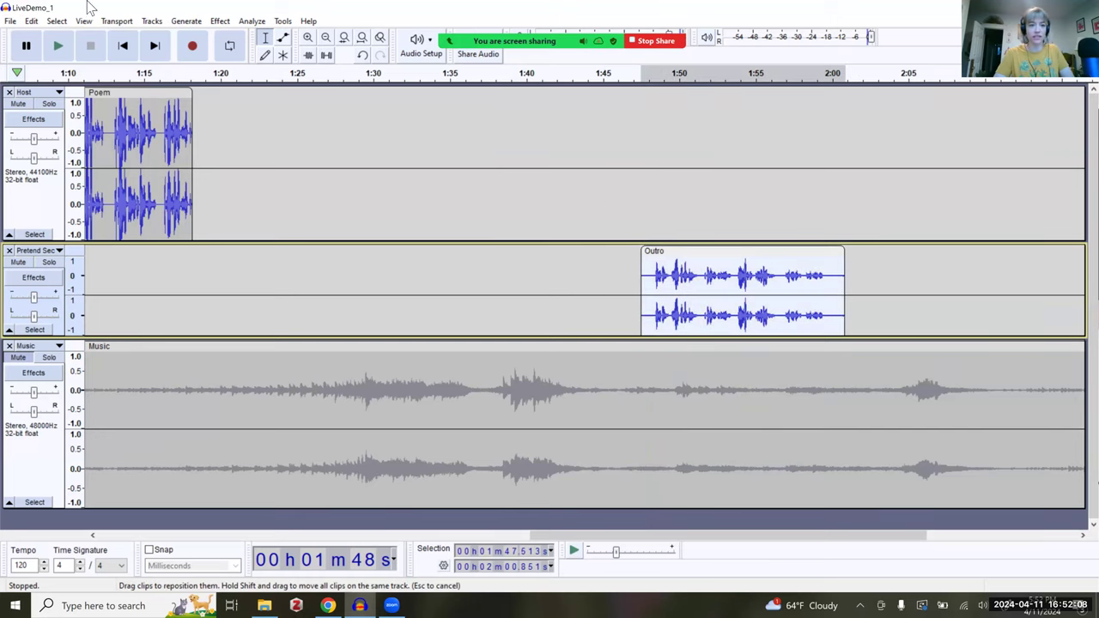
left_click(220, 21)
left_click(252, 74)
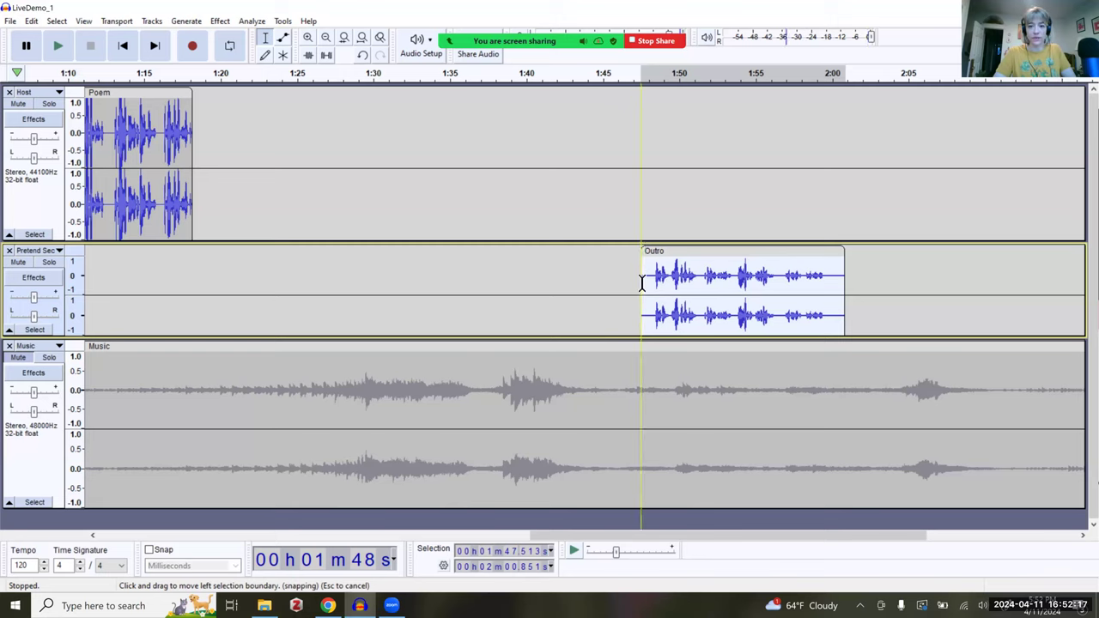
Delete the silence at the start of the Outro clip up to about 1:48.3 and at its end from about 1:59.7
left_click_drag(650, 283, 659, 288)
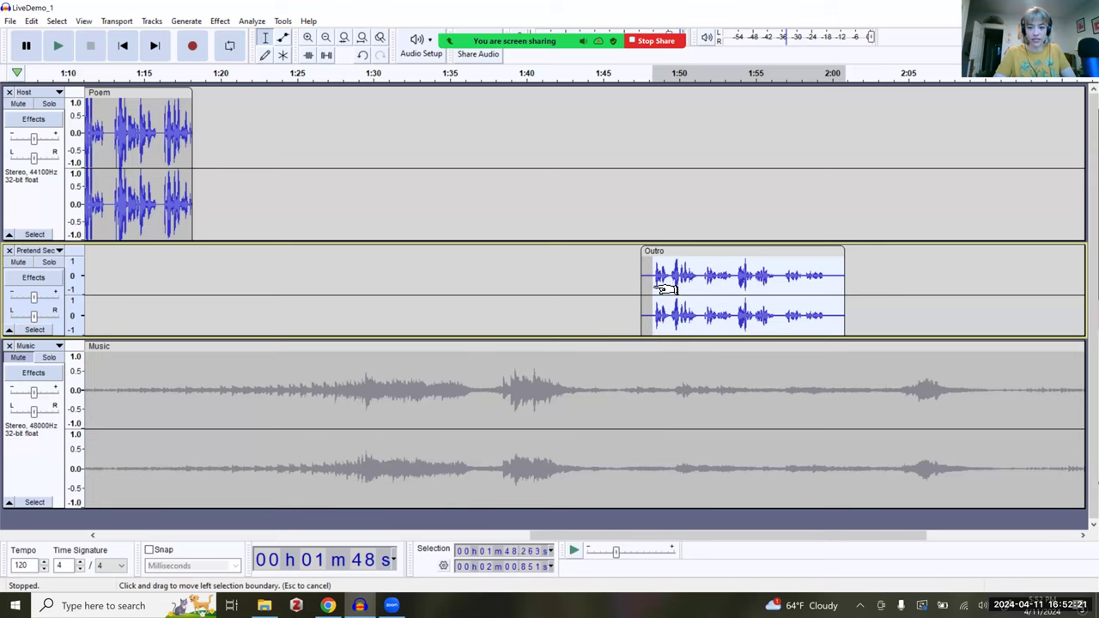
left_click_drag(655, 290, 643, 292)
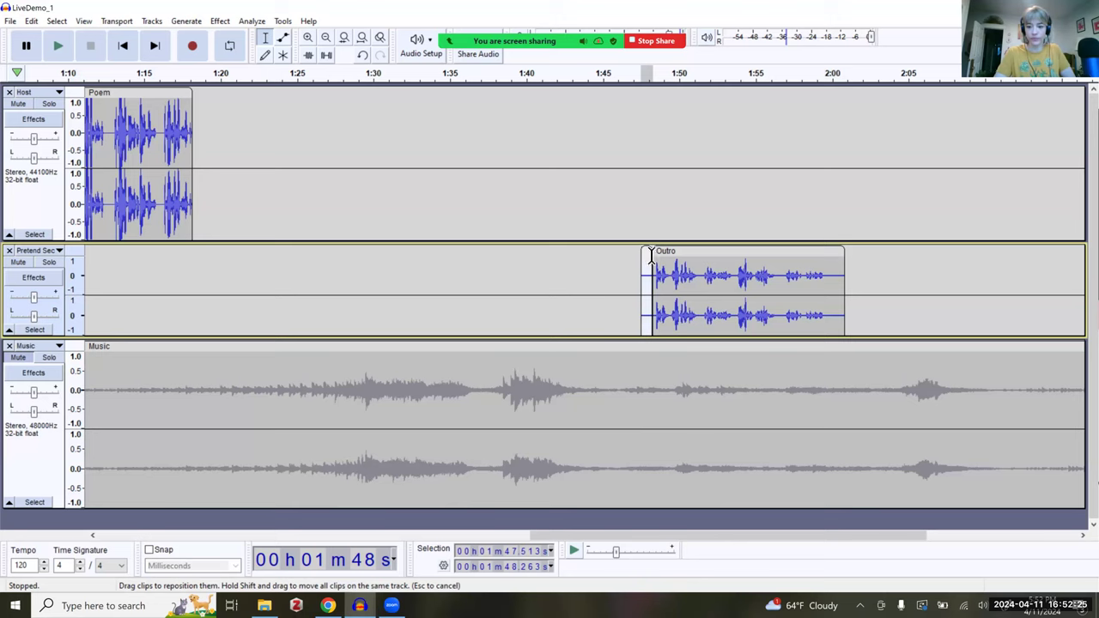
key("Delete")
left_click_drag(828, 292, 846, 292)
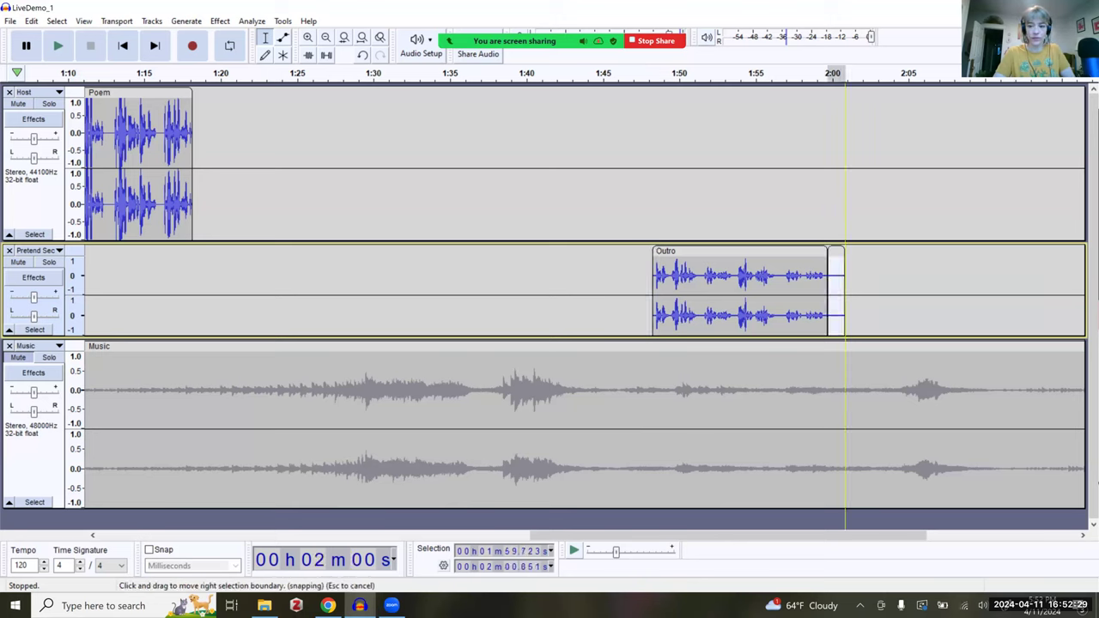
key("Delete")
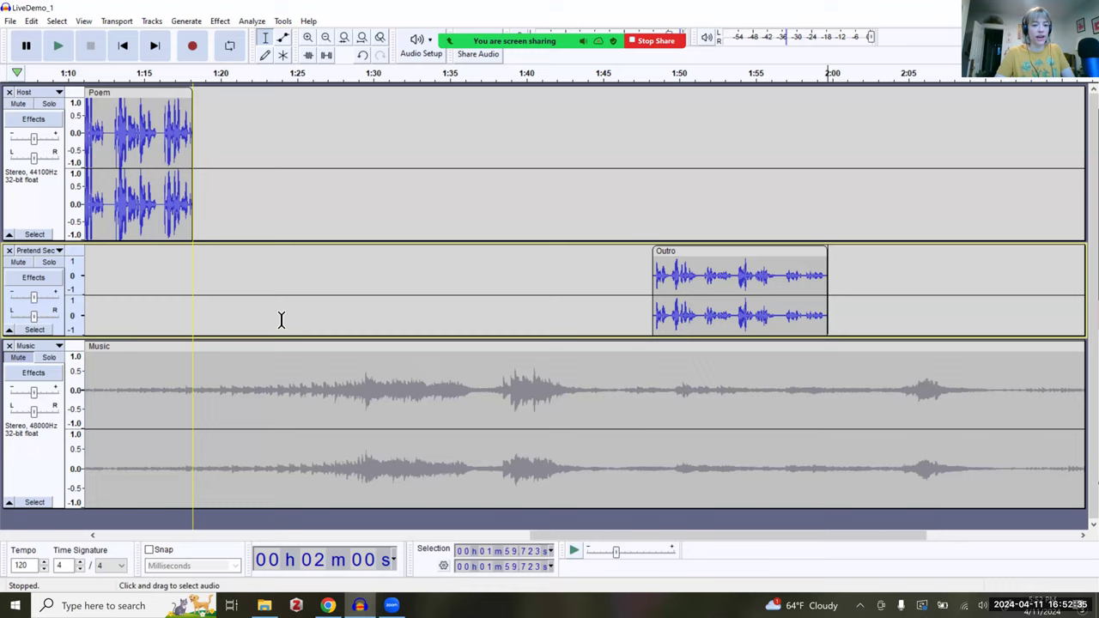
Set the wave color of the Pretend Second Host track to Instrument 2
scroll(277, 317, "left", 6)
scroll(282, 319, "left", 7)
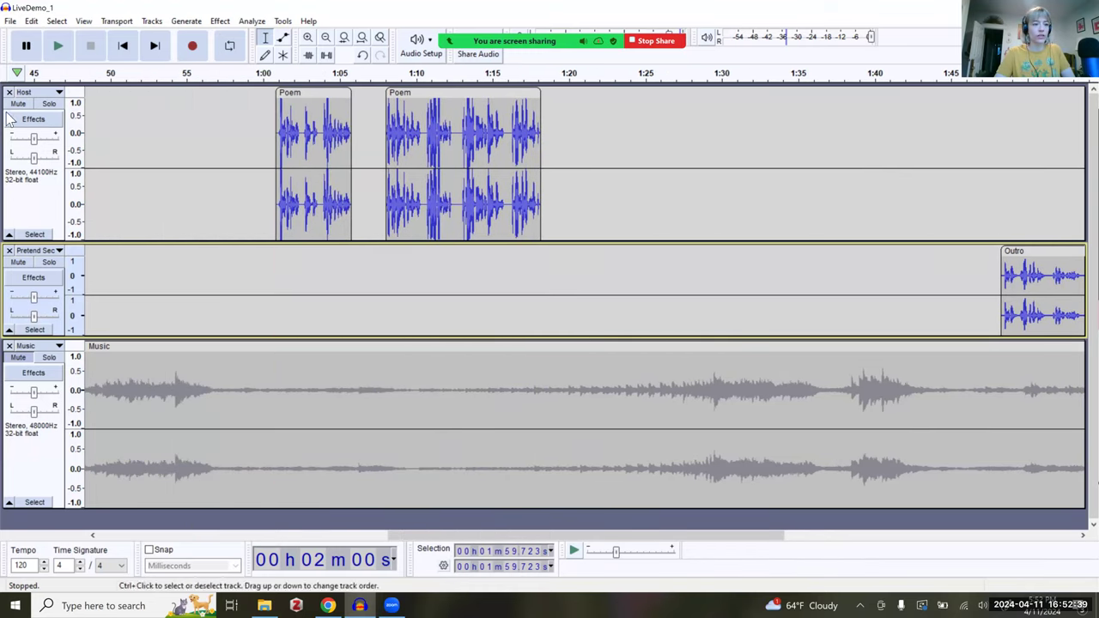
left_click(60, 93)
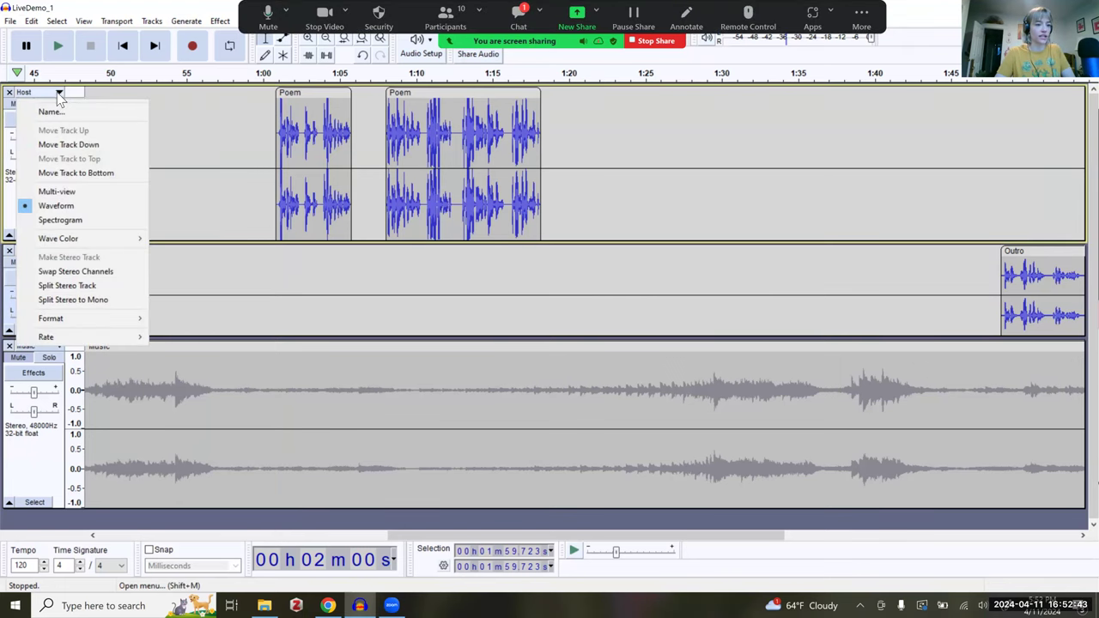
left_click(200, 160)
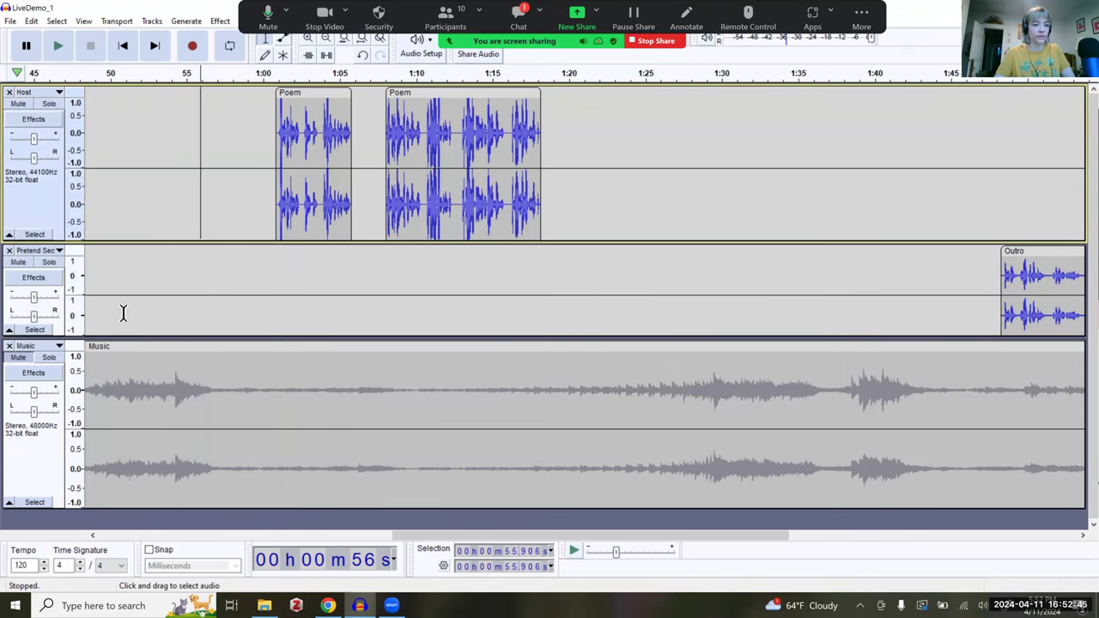
left_click(58, 251)
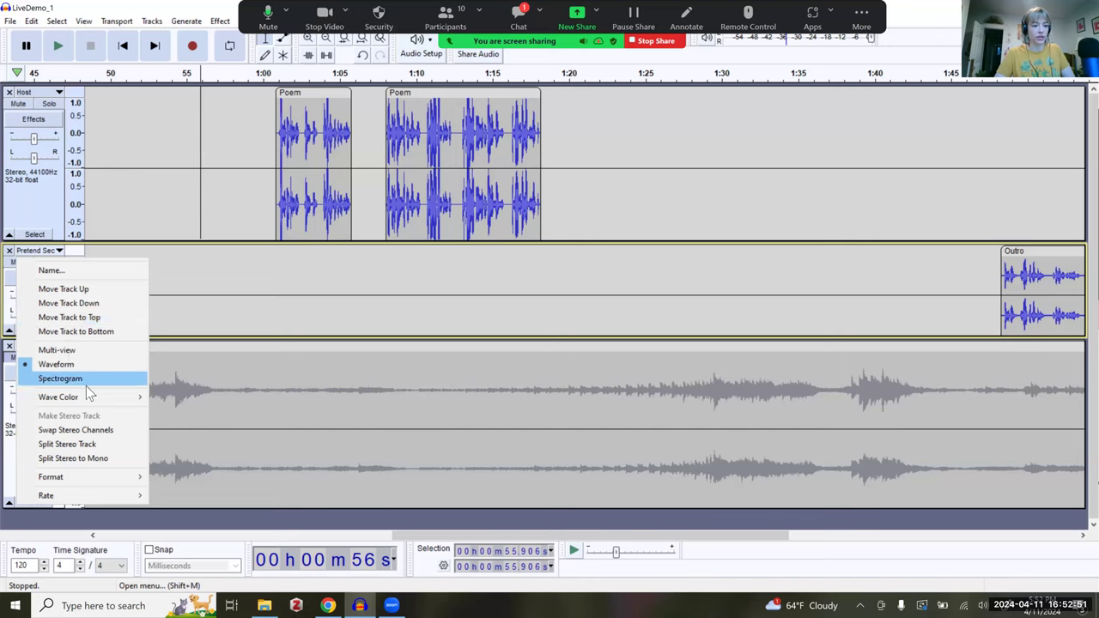
mouse_move(86, 395)
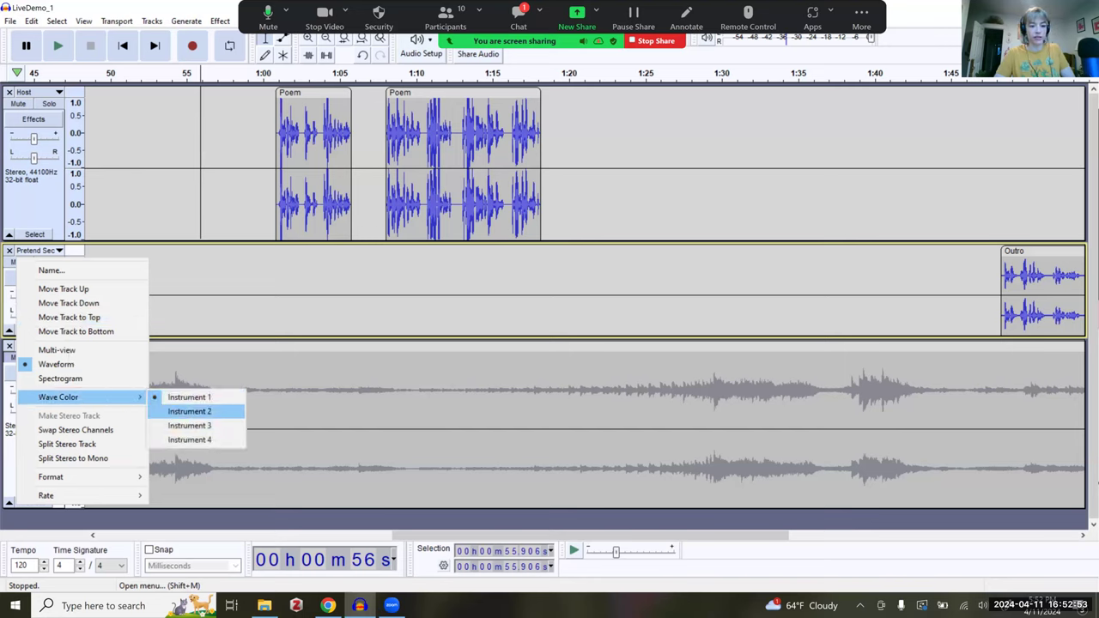
left_click(189, 411)
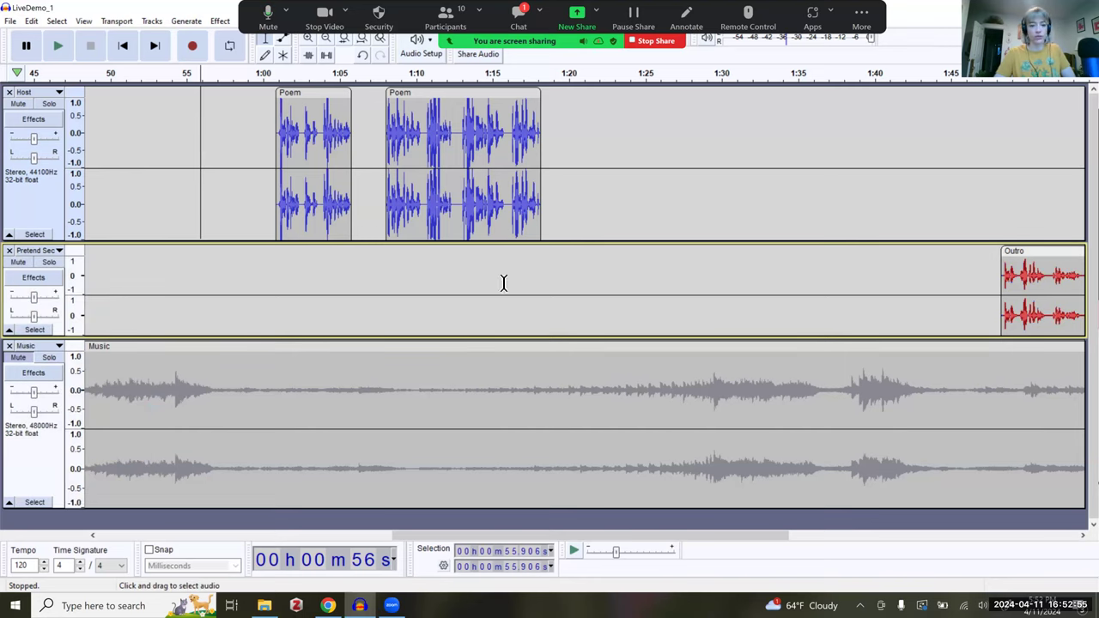
Unmute the Music track and set its wave color to Instrument 3
left_click(9, 364)
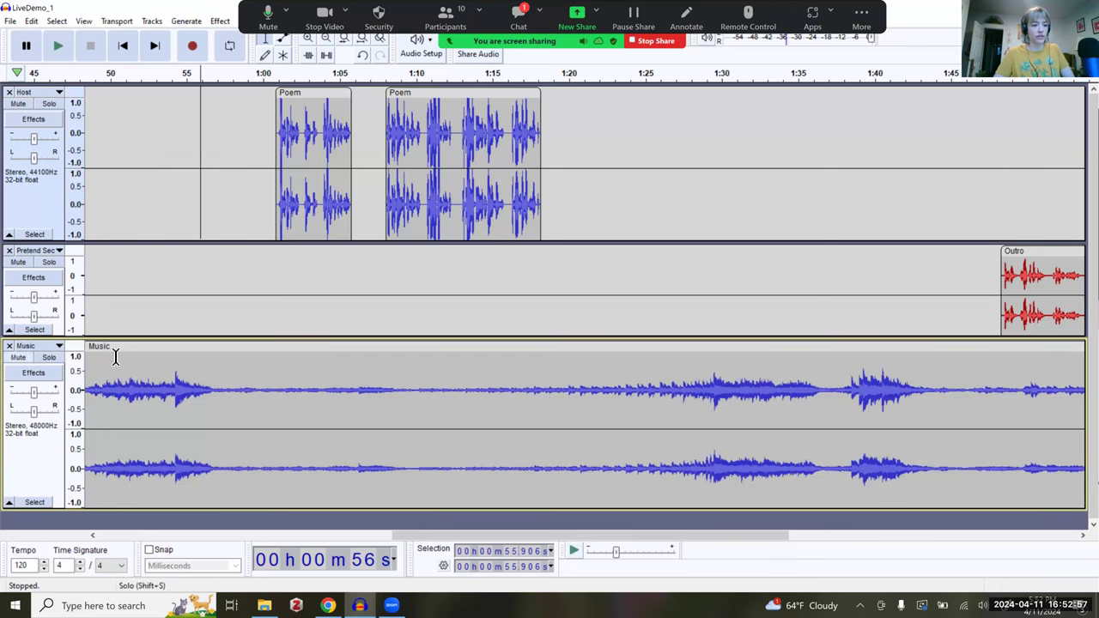
left_click(38, 346)
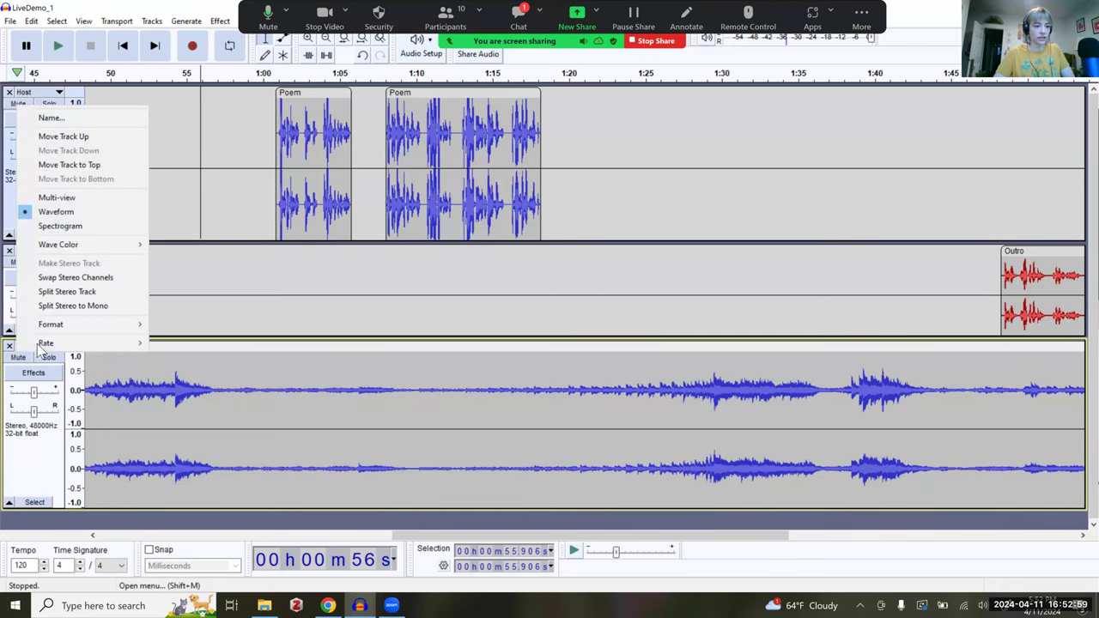
mouse_move(85, 246)
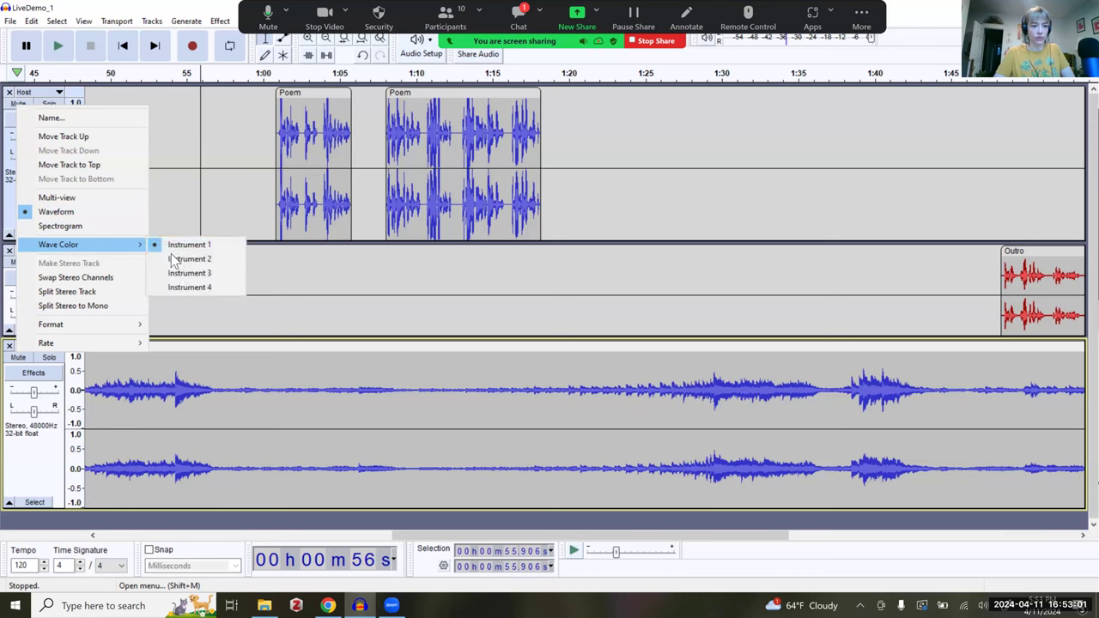
left_click(180, 273)
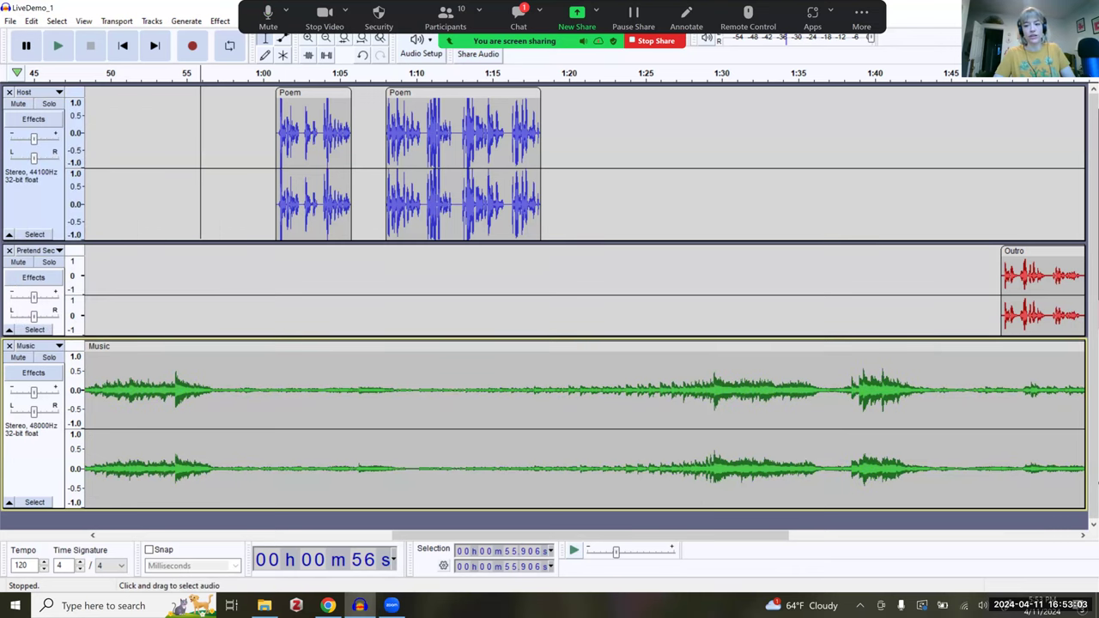
Reduce the Host track's height and move the Outro clip about 2 seconds later, to start at about 1:50
scroll(566, 111, "right", 3)
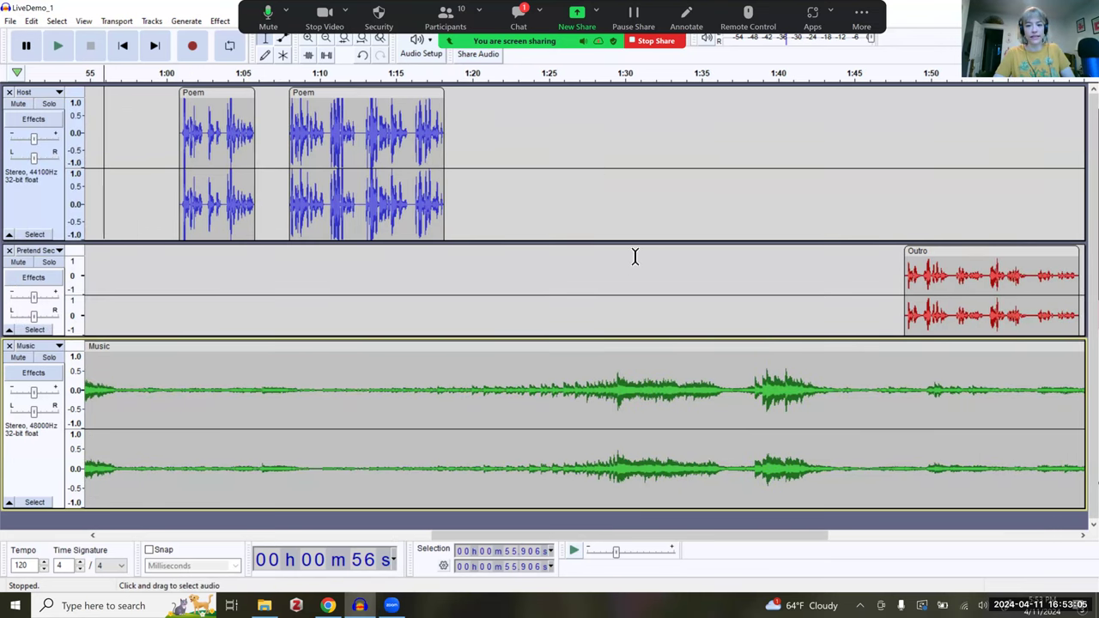
left_click_drag(637, 236, 638, 196)
scroll(699, 246, "right", 7)
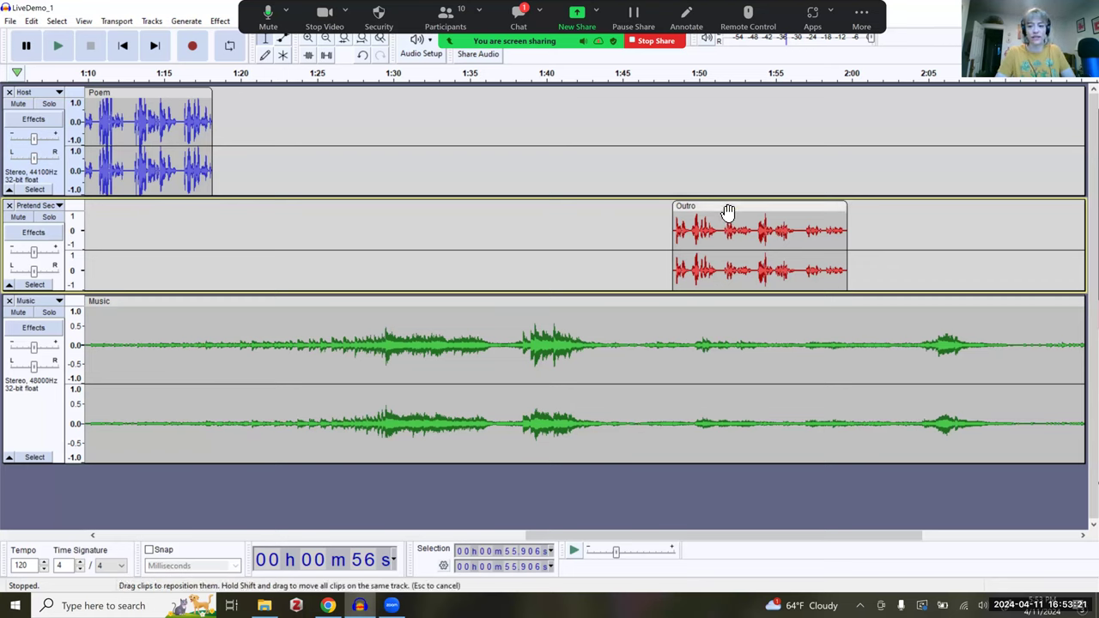
left_click_drag(729, 213, 766, 213)
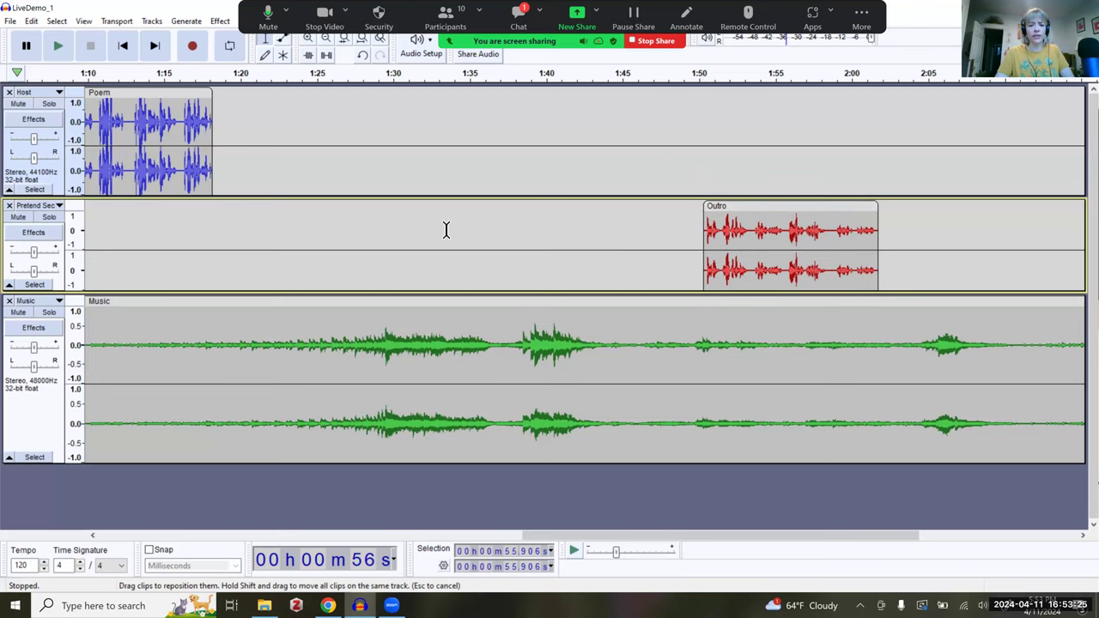
Apply a Fade In effect to the whole Music clip
scroll(460, 241, "down", 1)
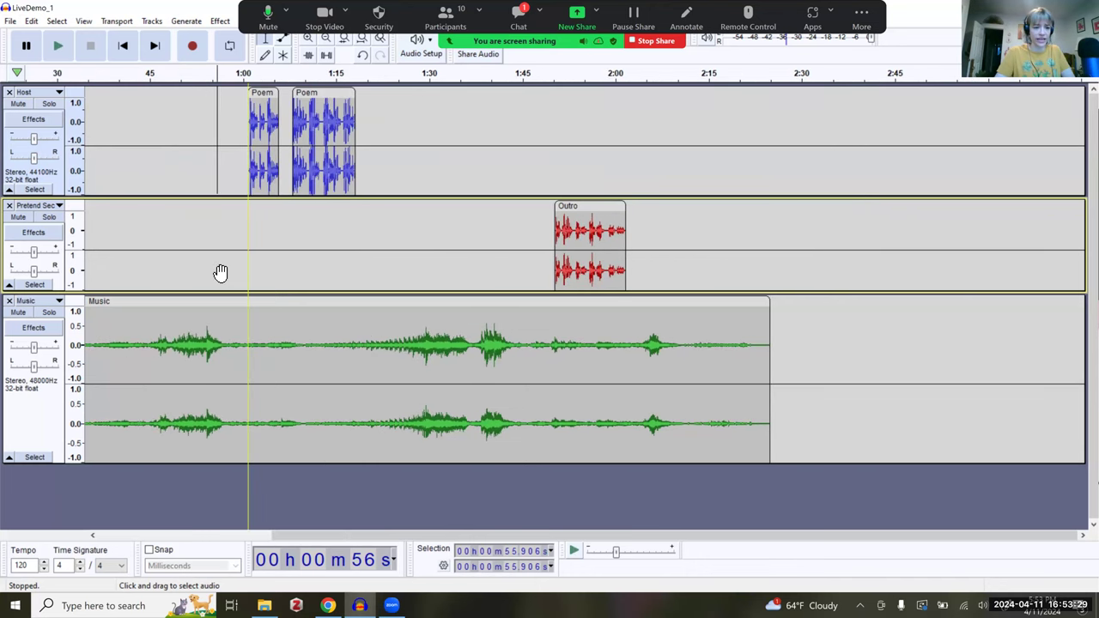
left_click(111, 299)
left_click(219, 22)
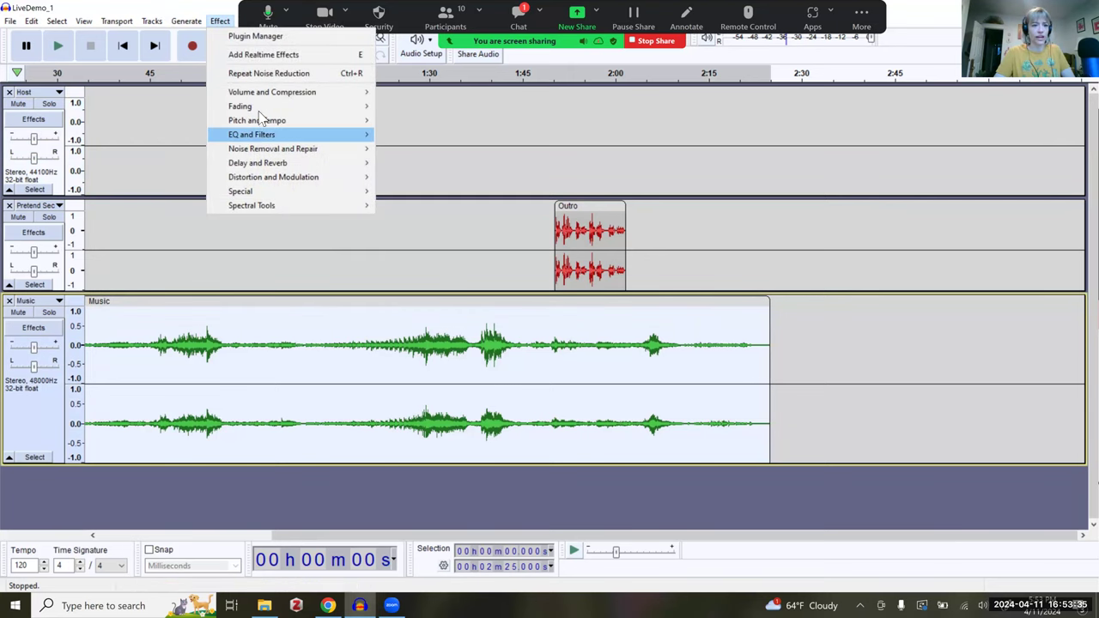
mouse_move(290, 109)
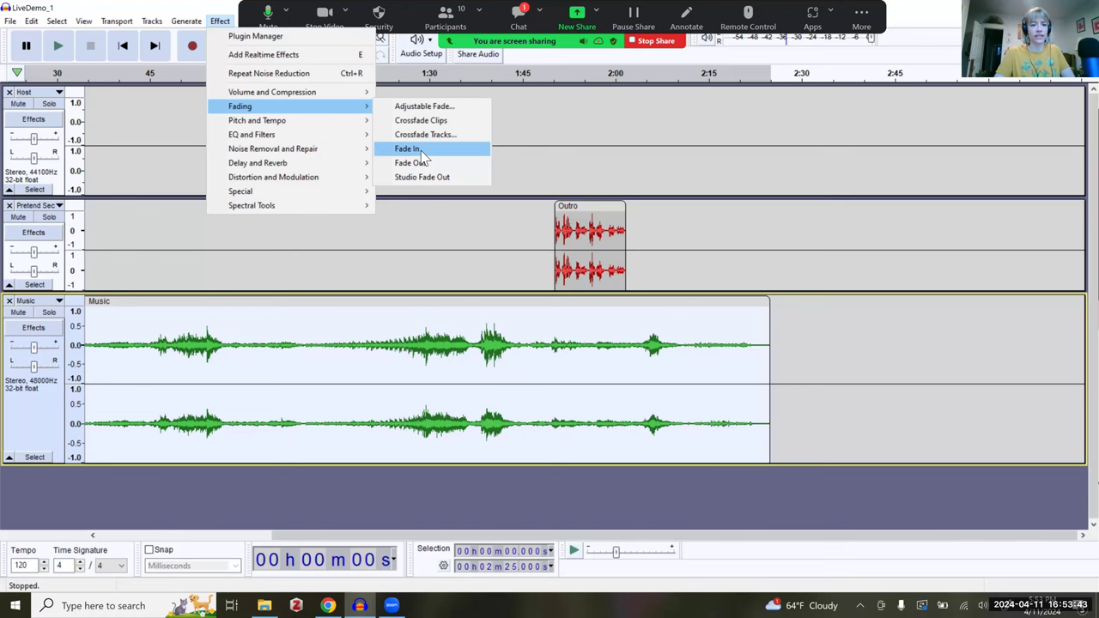
left_click(408, 148)
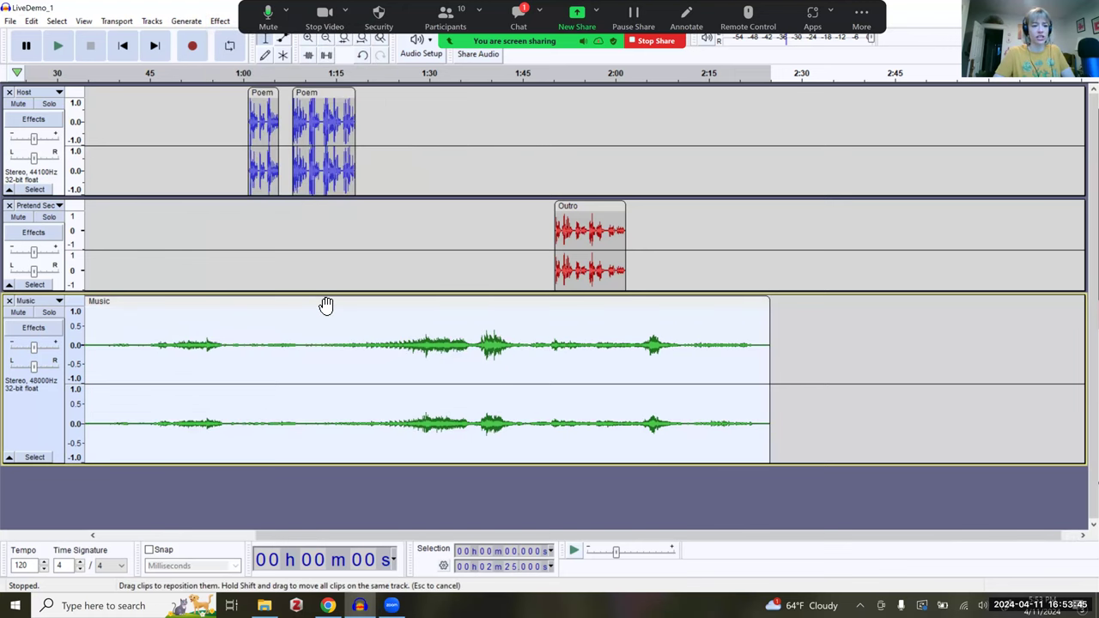
Play short passages of the faded music from about 0:02 and from about 0:30
scroll(326, 306, "left", 6)
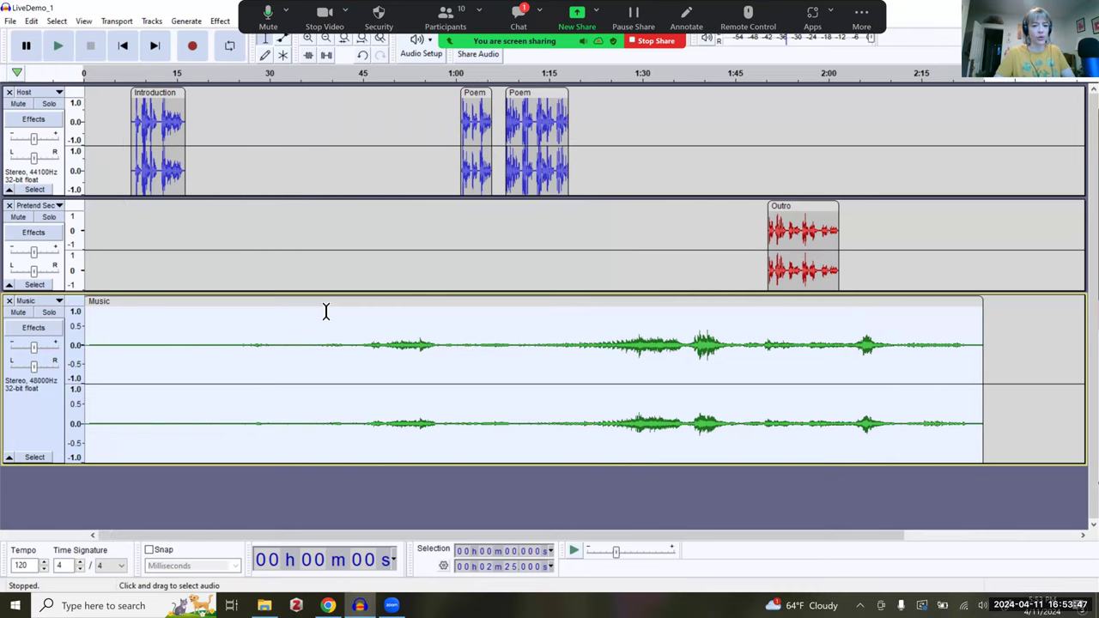
left_click(103, 341)
key("space")
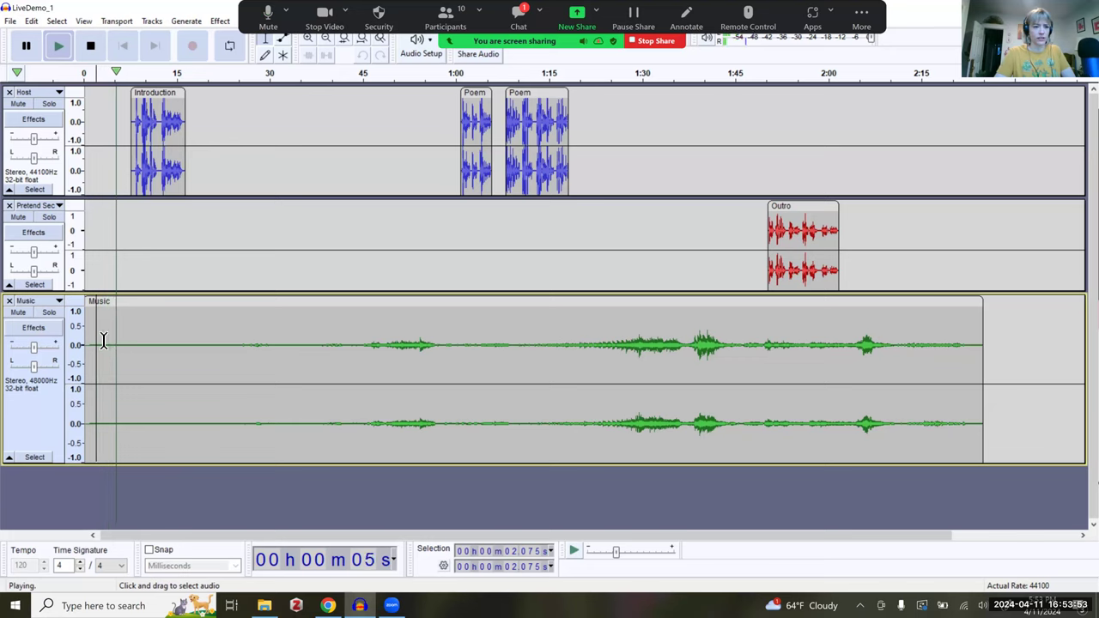
key("space")
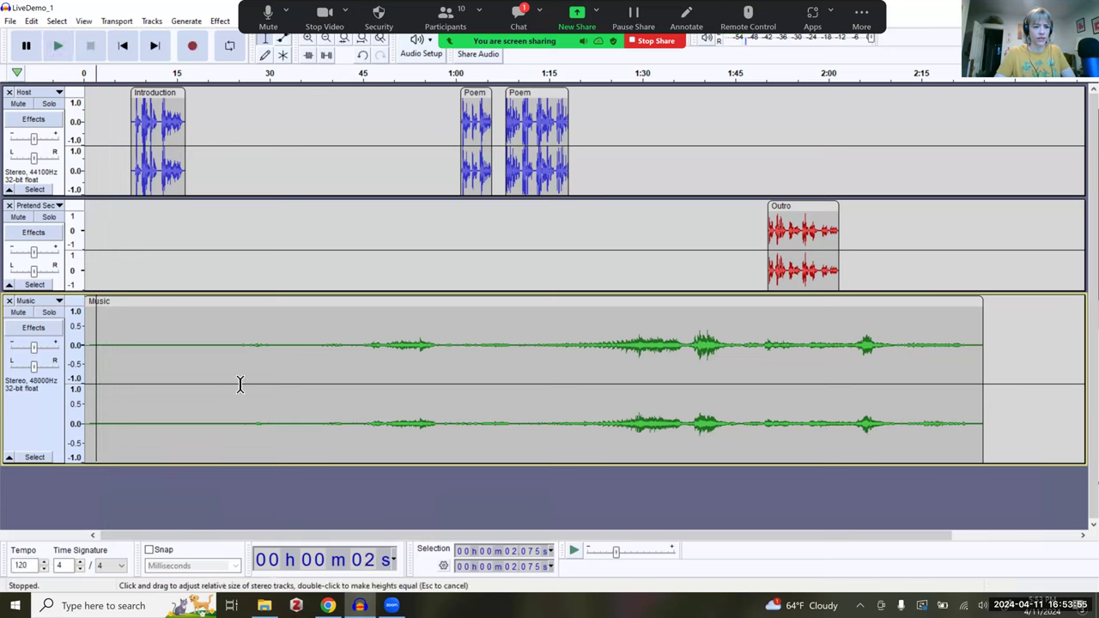
left_click(242, 361)
left_click(272, 351)
key("space")
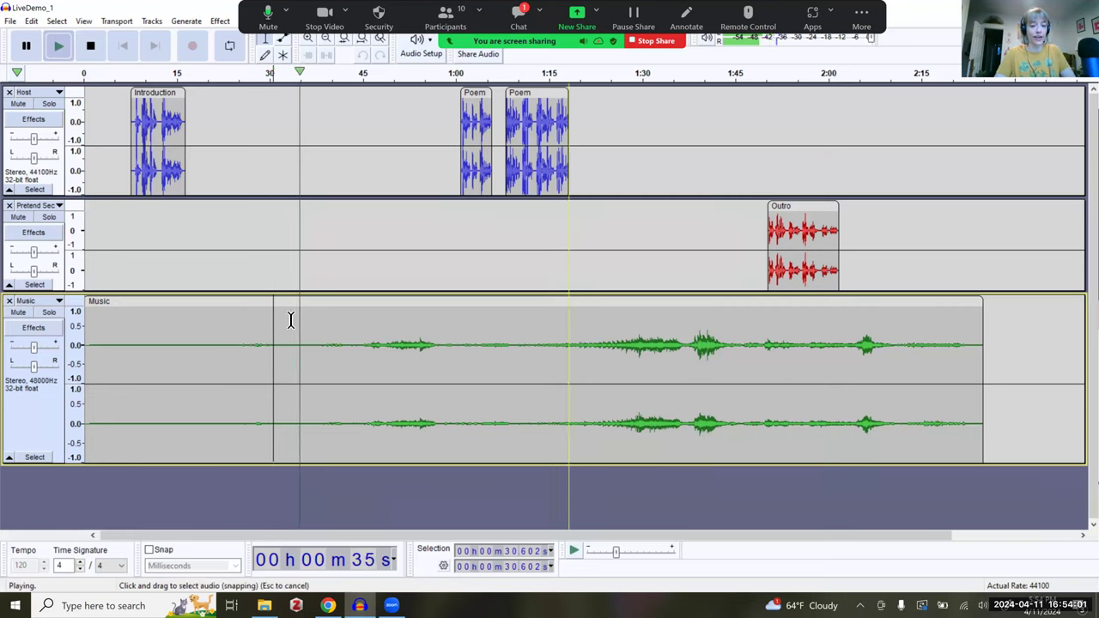
key("space")
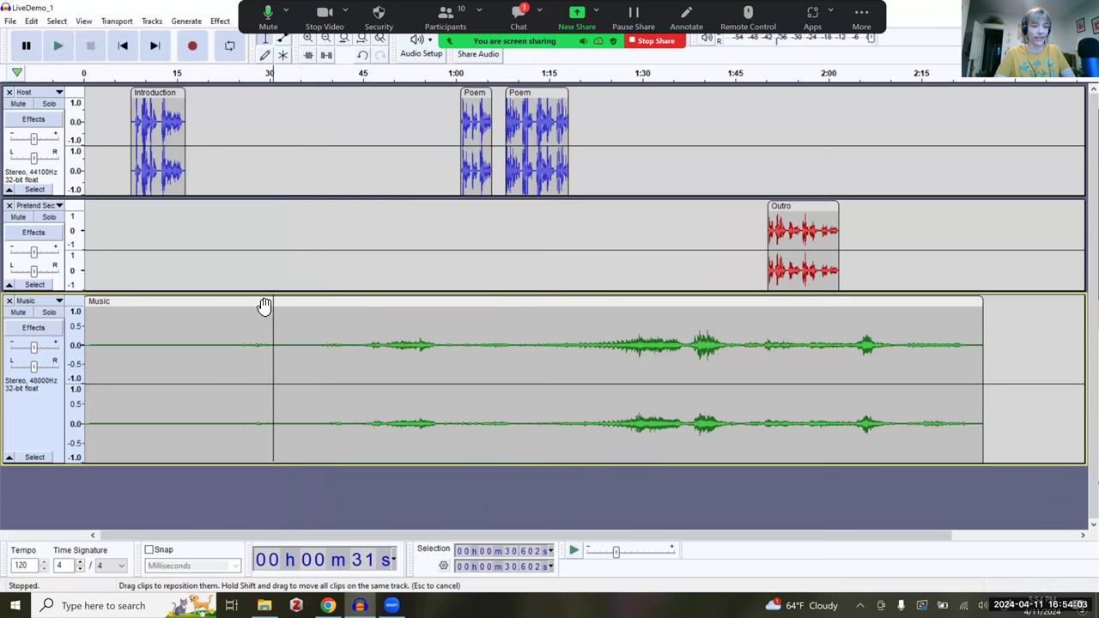
Undo the Fade In on the Music clip and deselect the clip
left_click(32, 22)
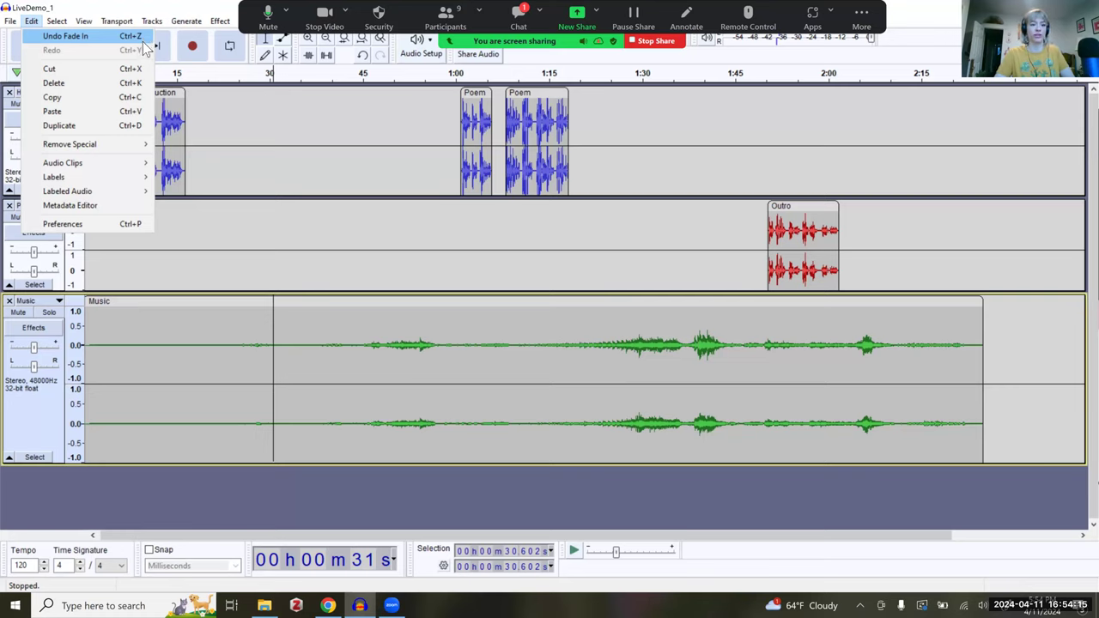
left_click(93, 38)
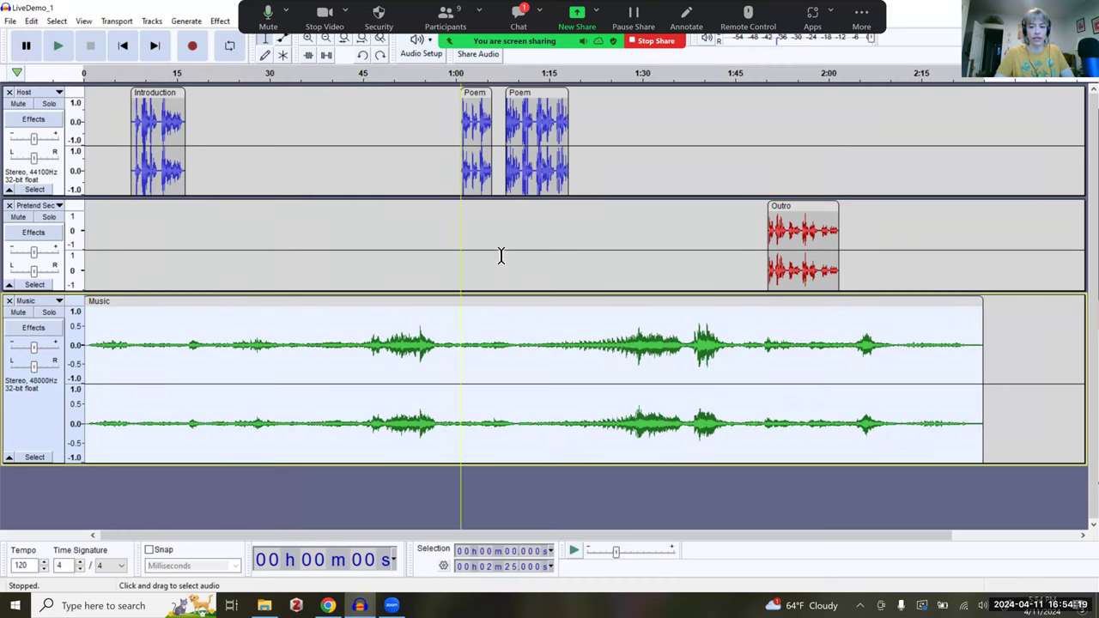
left_click(340, 276)
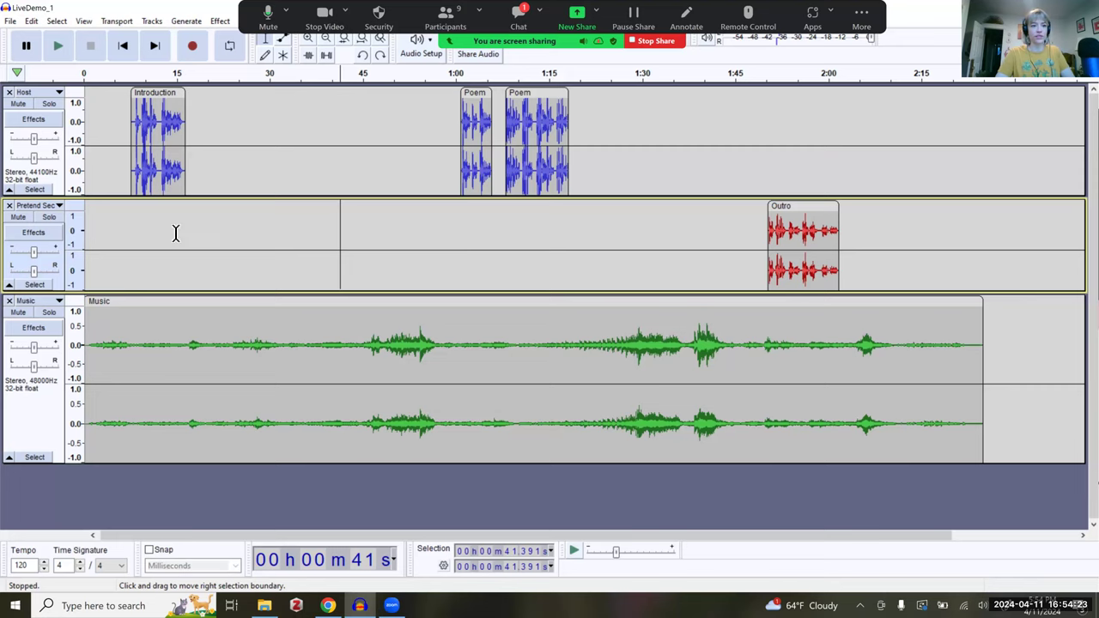
Play the mix from the start of the project through the Introduction clip, and stop playback
left_click(93, 210)
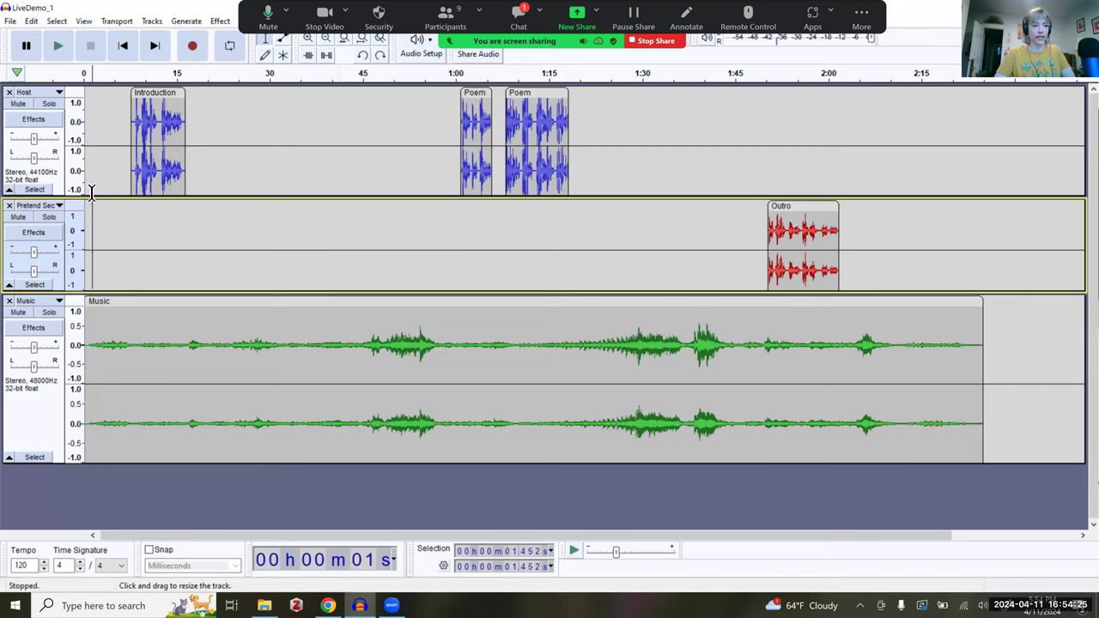
left_click(86, 194)
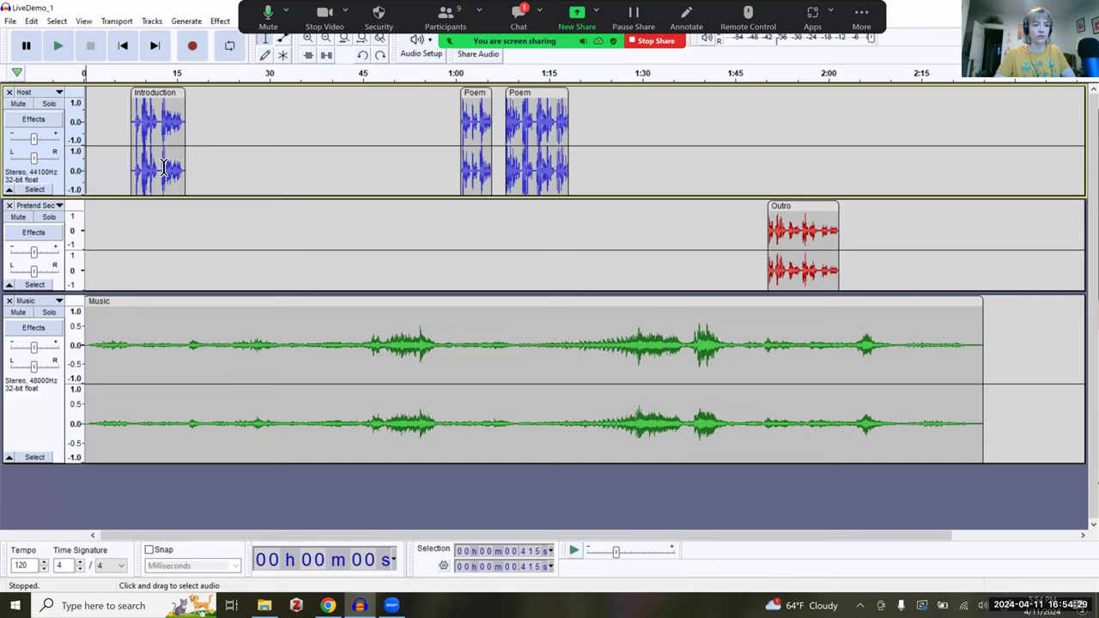
key("space")
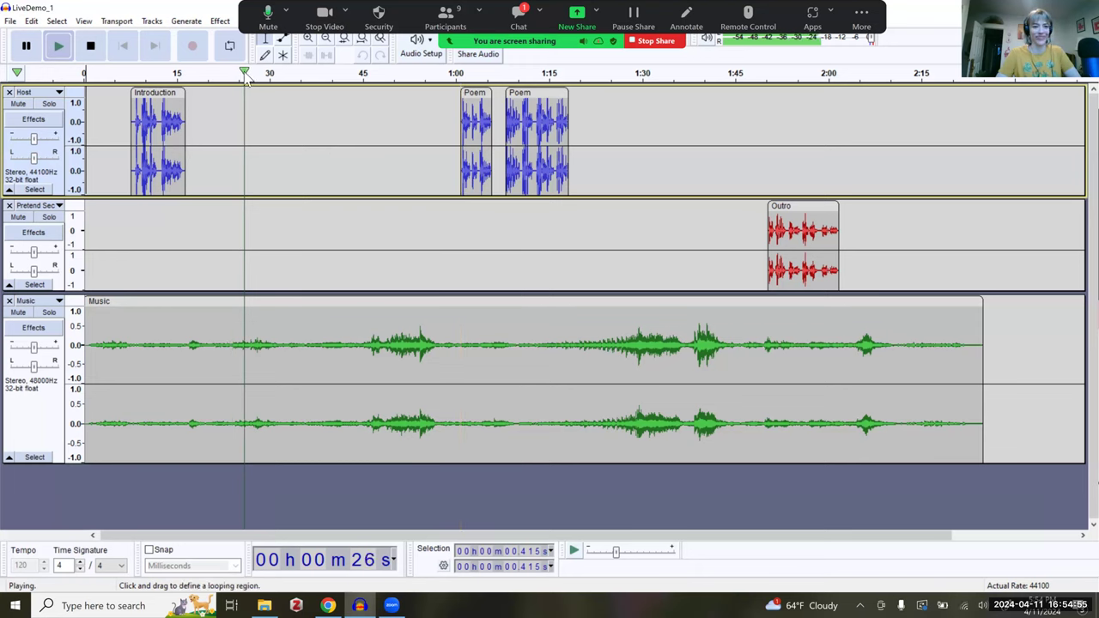
left_click(283, 140)
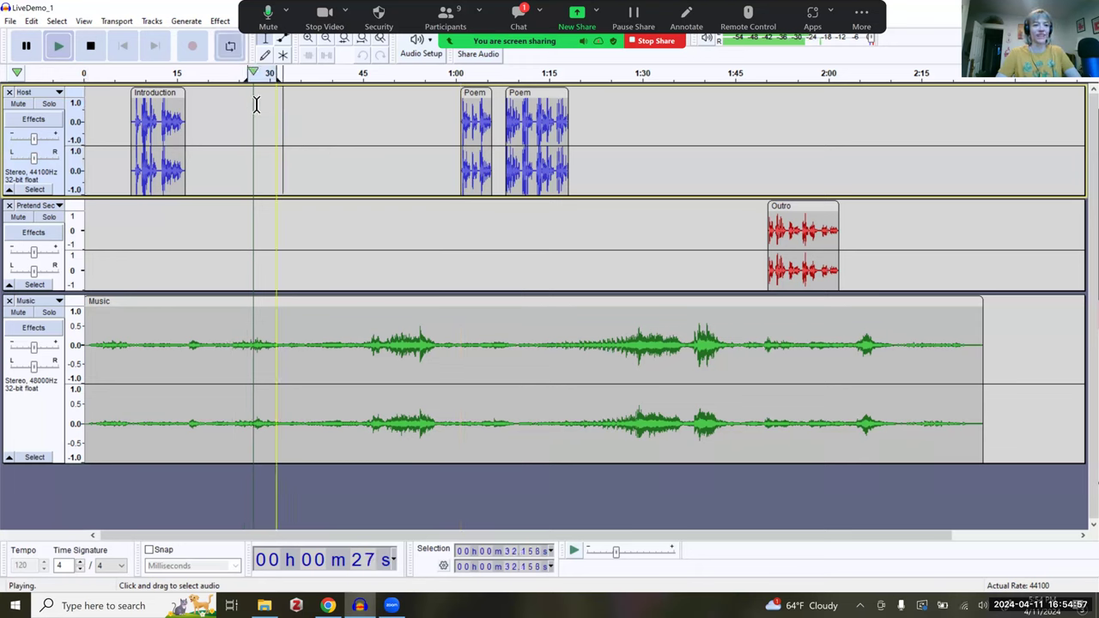
key("space")
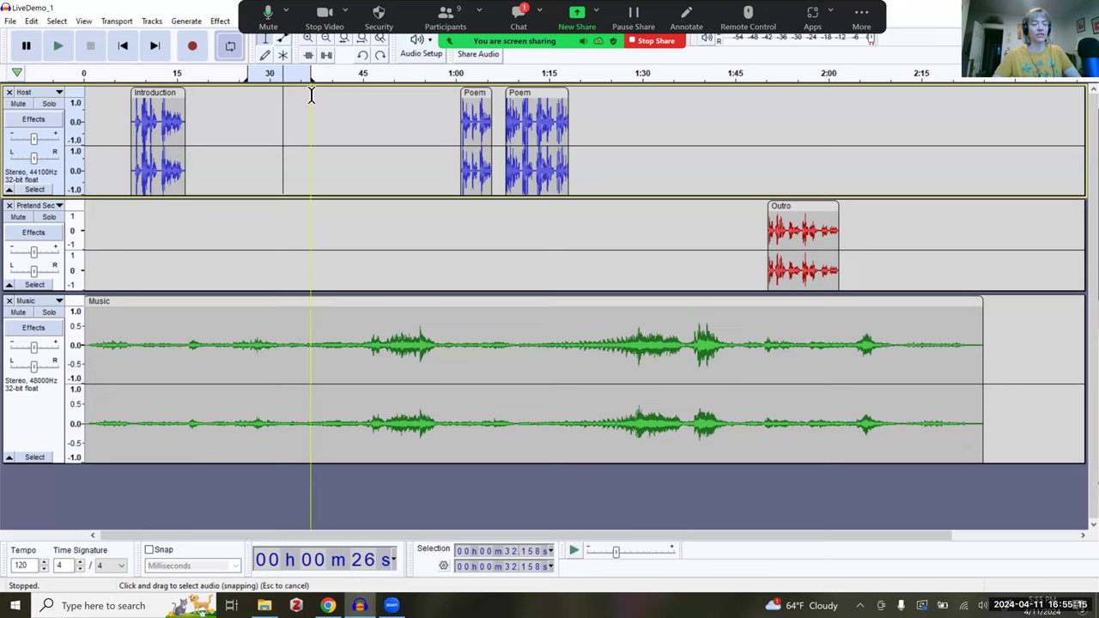
Stop playback and clear the loop region between about 0:26 and 0:37 on the timeline
left_click(236, 106)
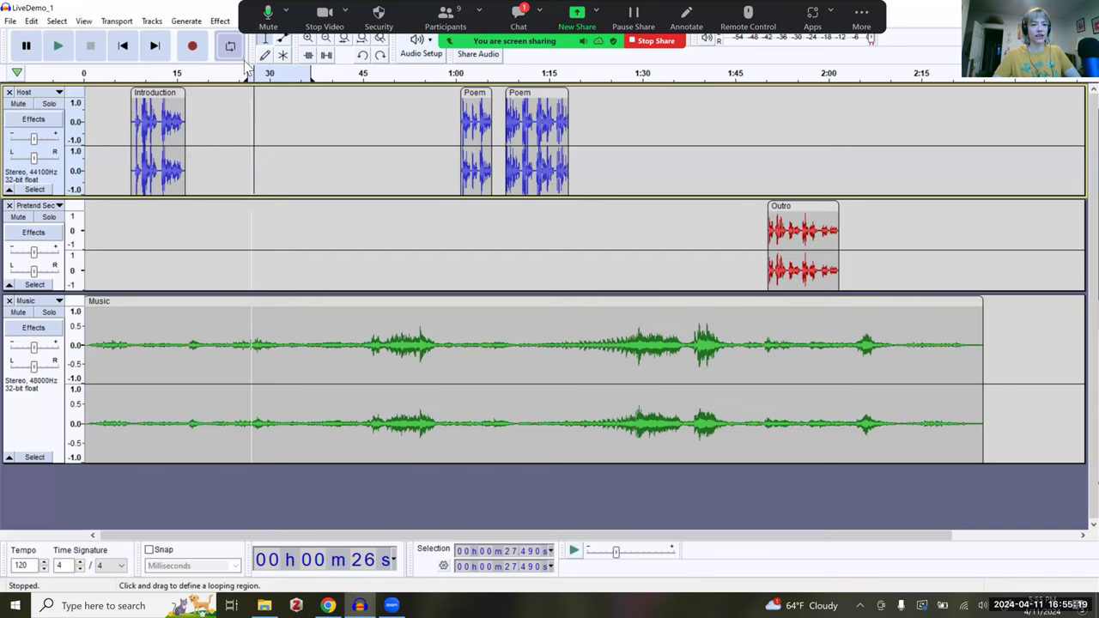
left_click(252, 75)
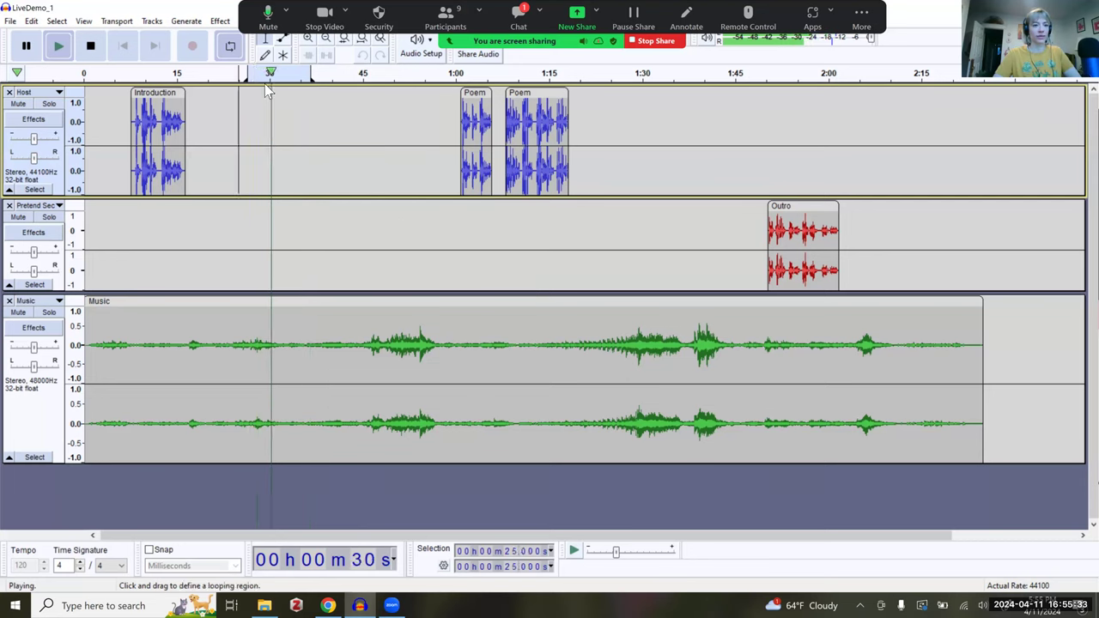
left_click(268, 77)
right_click(269, 77)
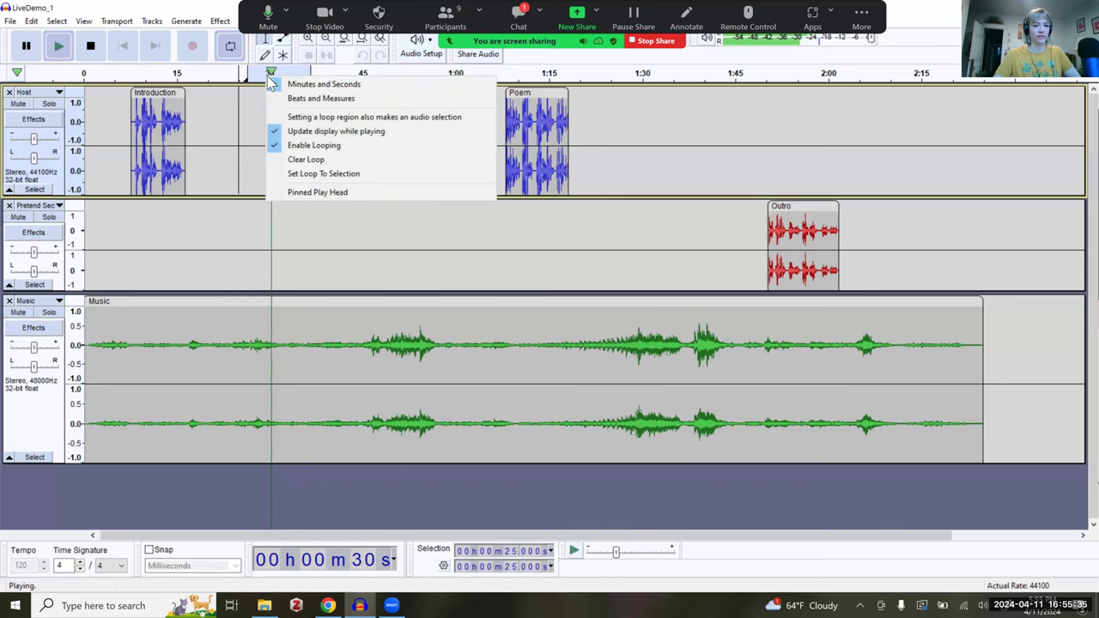
left_click(223, 119)
left_click(223, 119)
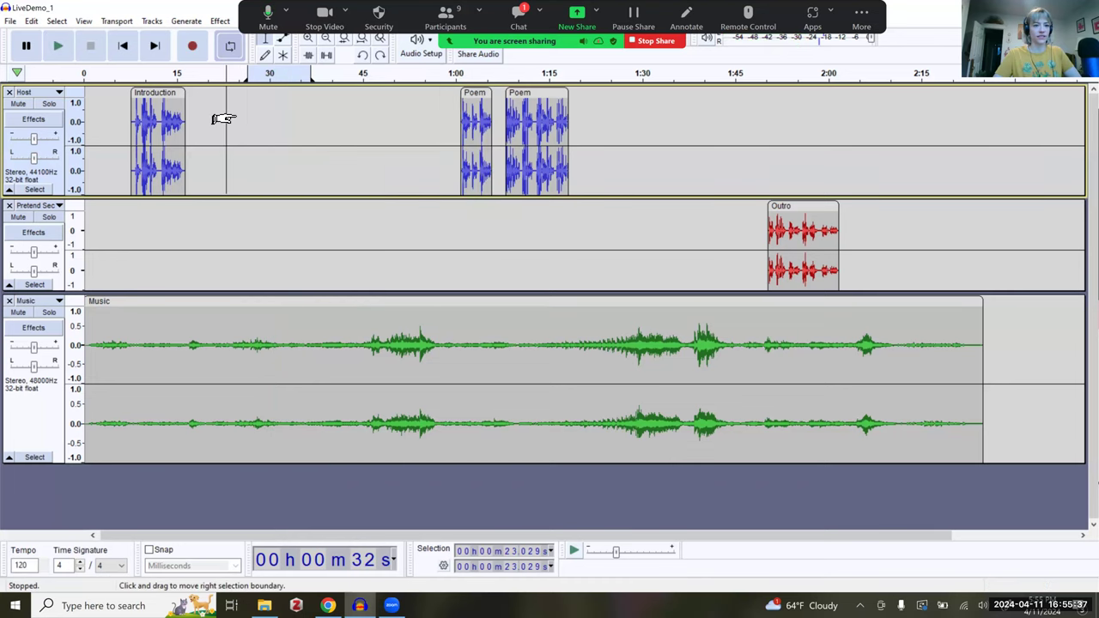
right_click(266, 70)
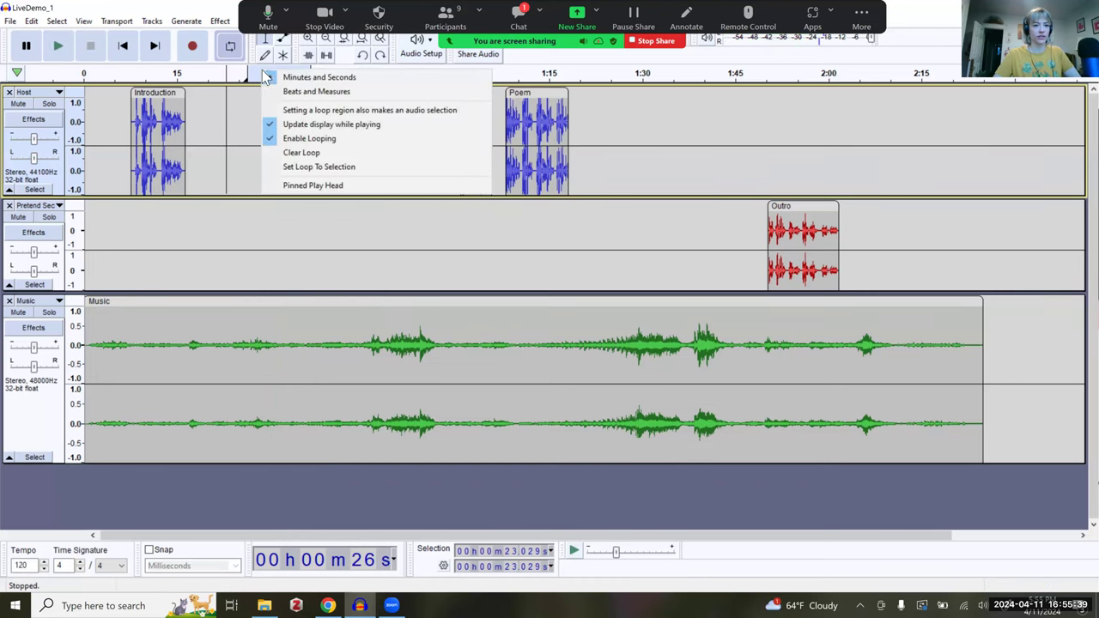
left_click(316, 156)
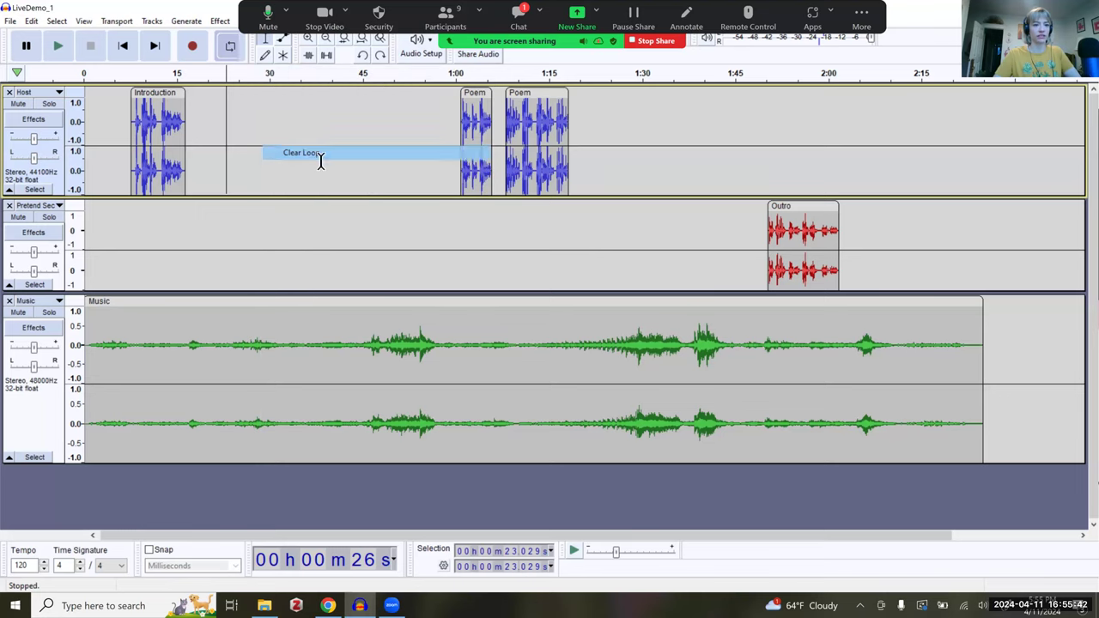
Play the mix from just before the first Poem clip until past the end of the Outro clip, and stop playback
left_click(454, 107)
key("space")
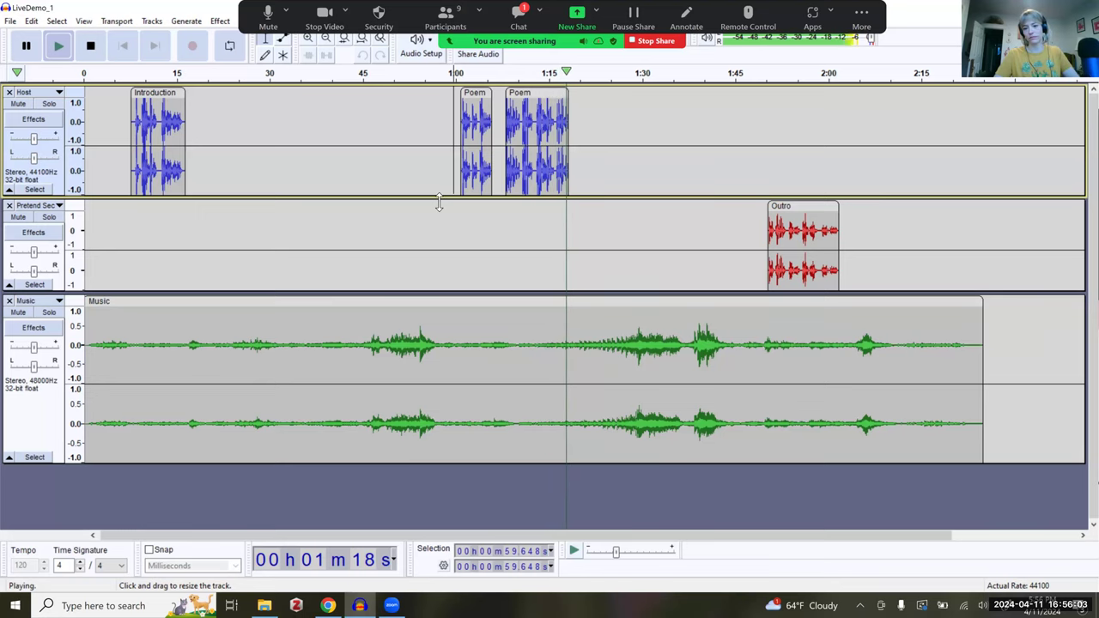
left_click_drag(594, 198, 594, 235)
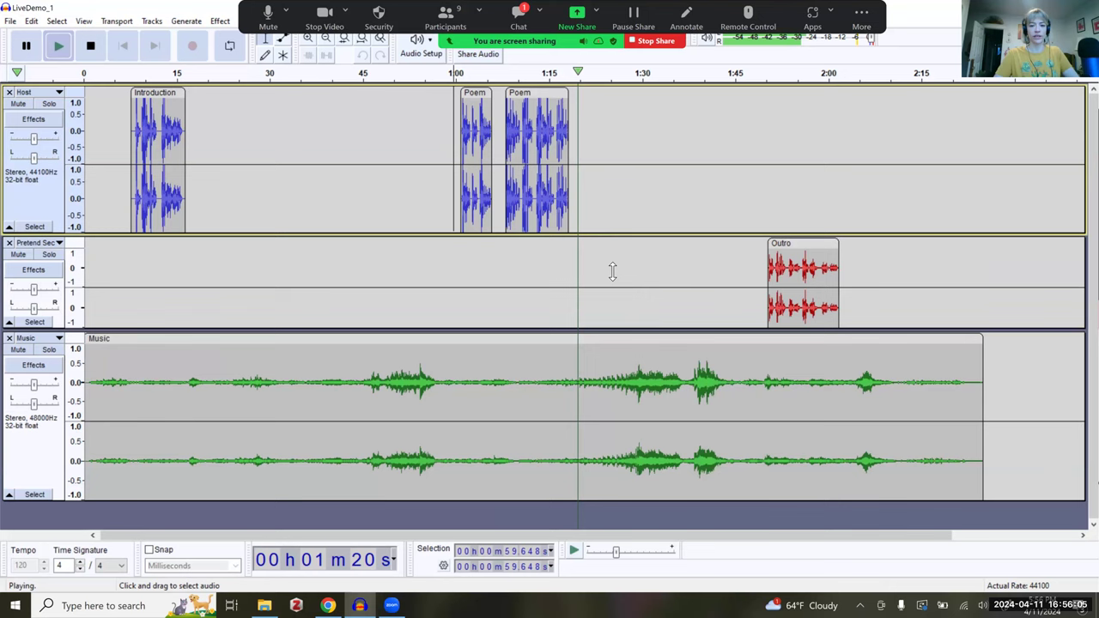
left_click_drag(627, 231, 625, 204)
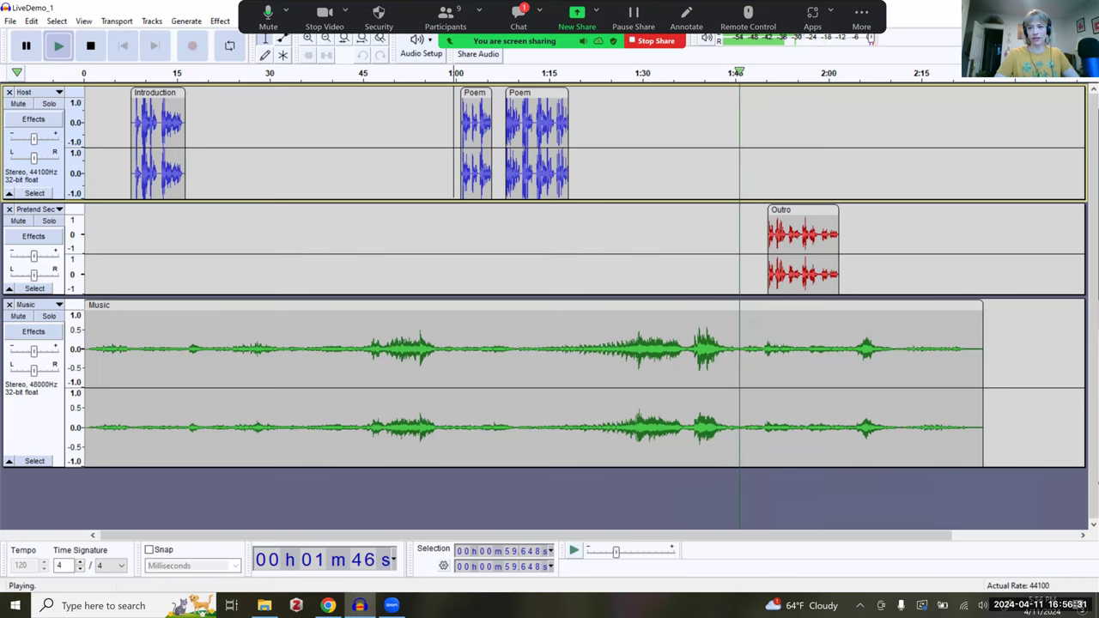
left_click_drag(945, 7, 796, 79)
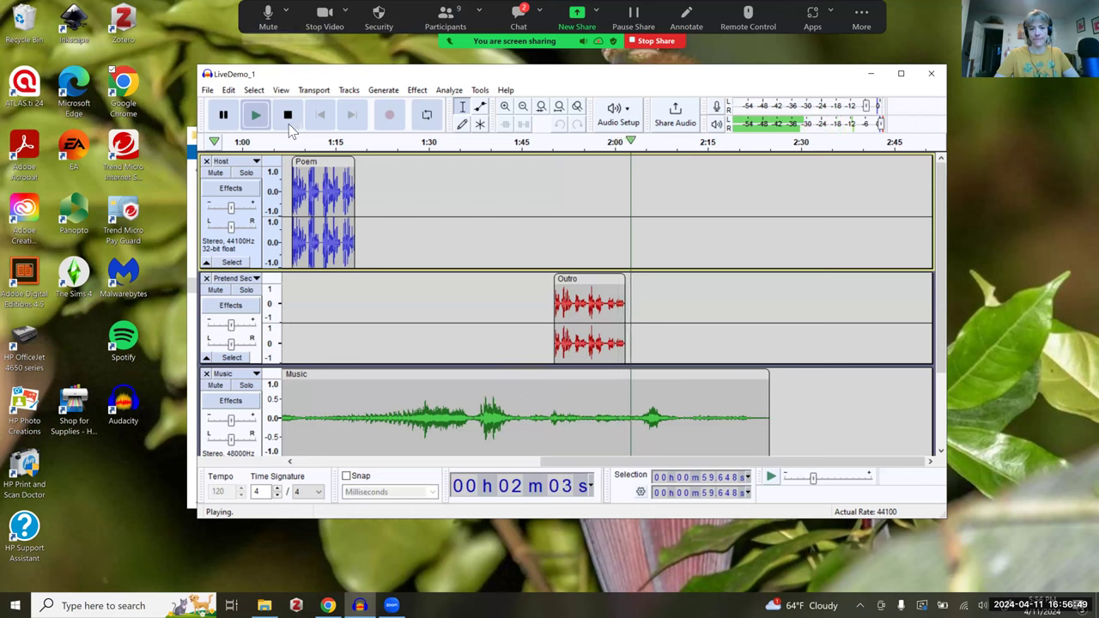
left_click(288, 114)
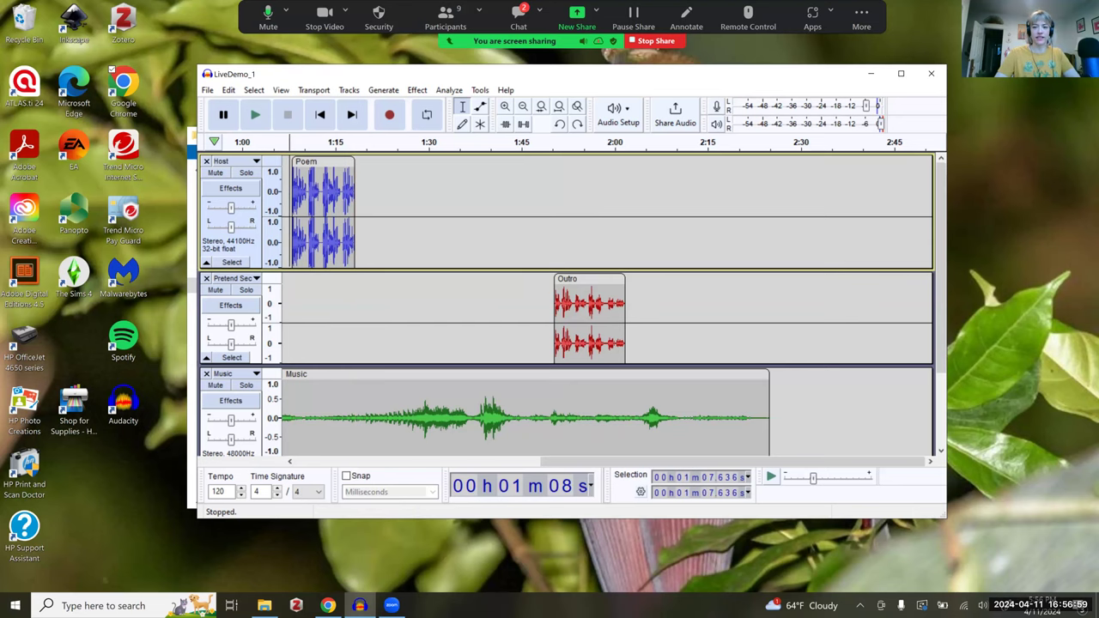
Maximize the project window and slightly reduce the heights of the Music track and the second-host track
left_click(901, 73)
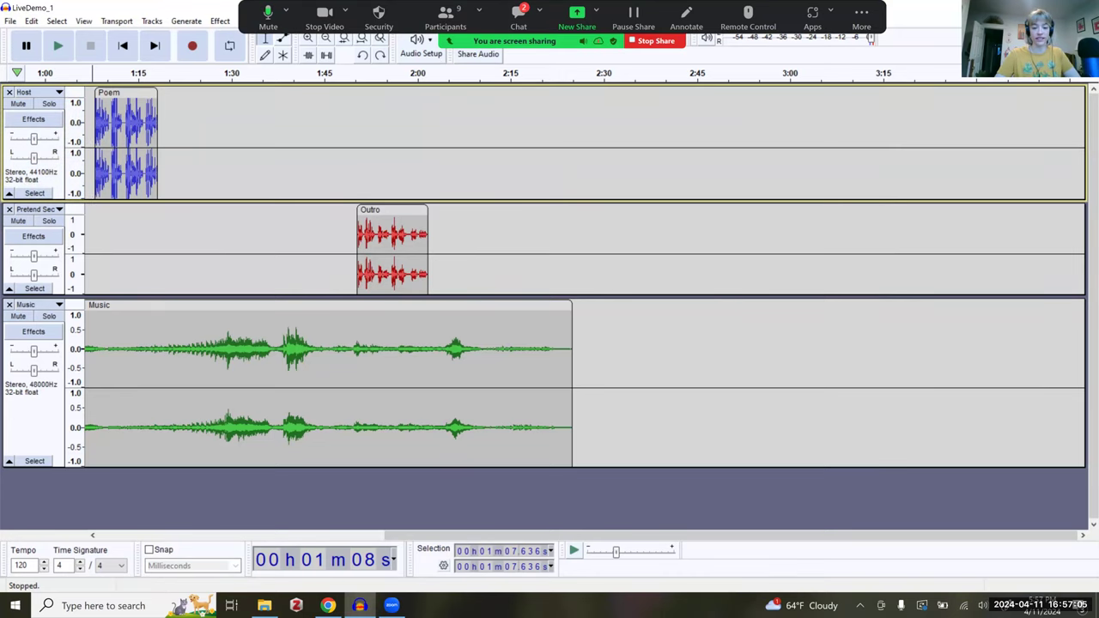
left_click_drag(344, 467, 344, 444)
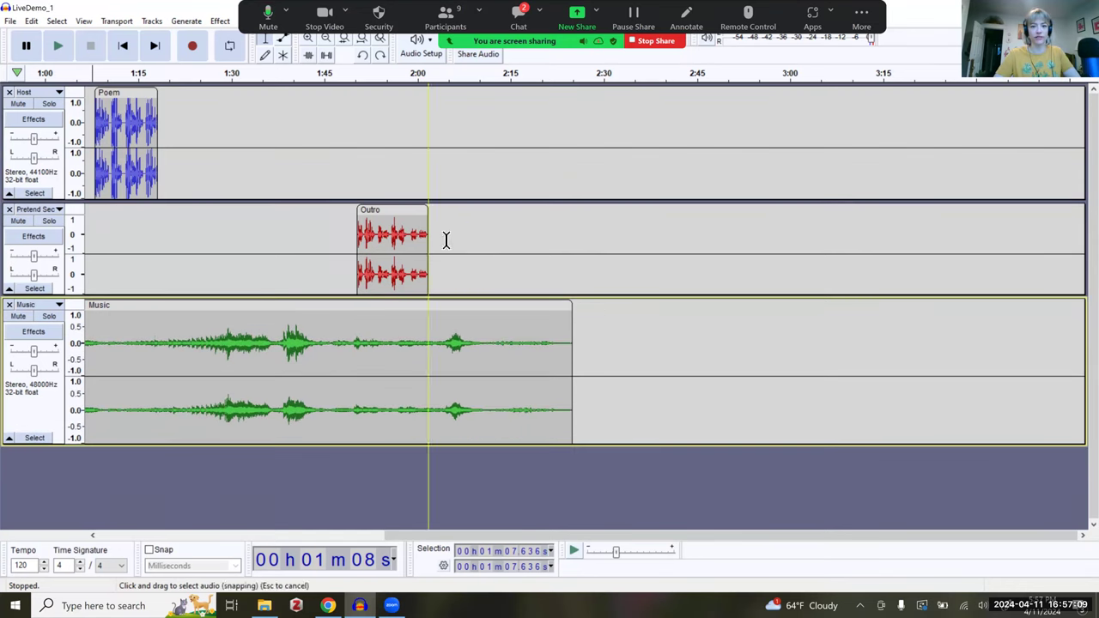
left_click(503, 179)
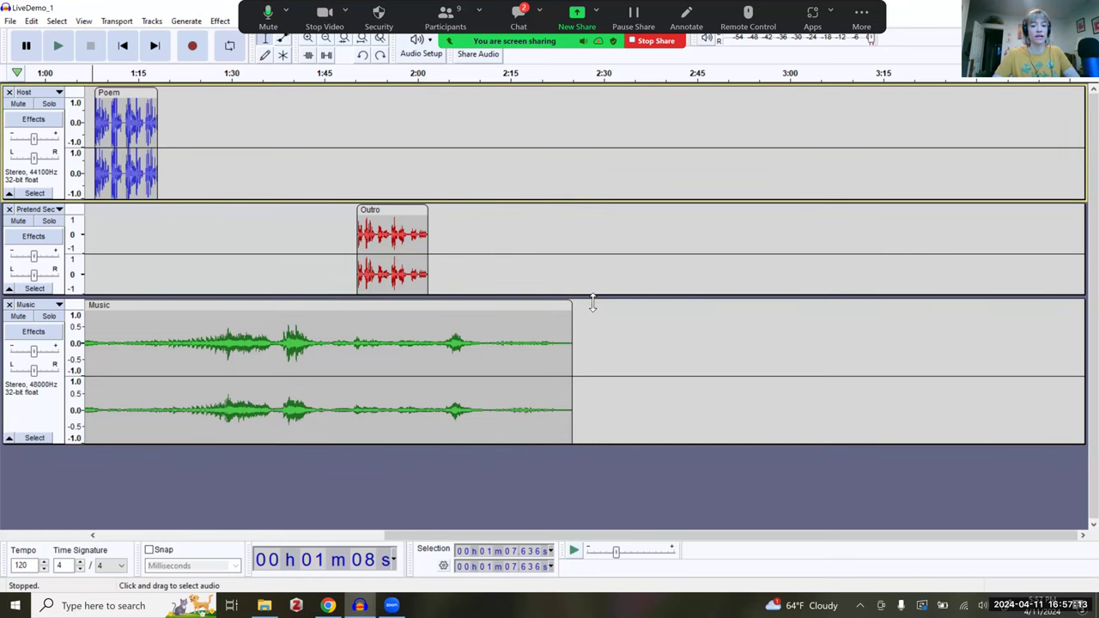
mouse_move(594, 300)
left_mouse_down()
mouse_move(592, 290)
mouse_move(593, 306)
left_mouse_up()
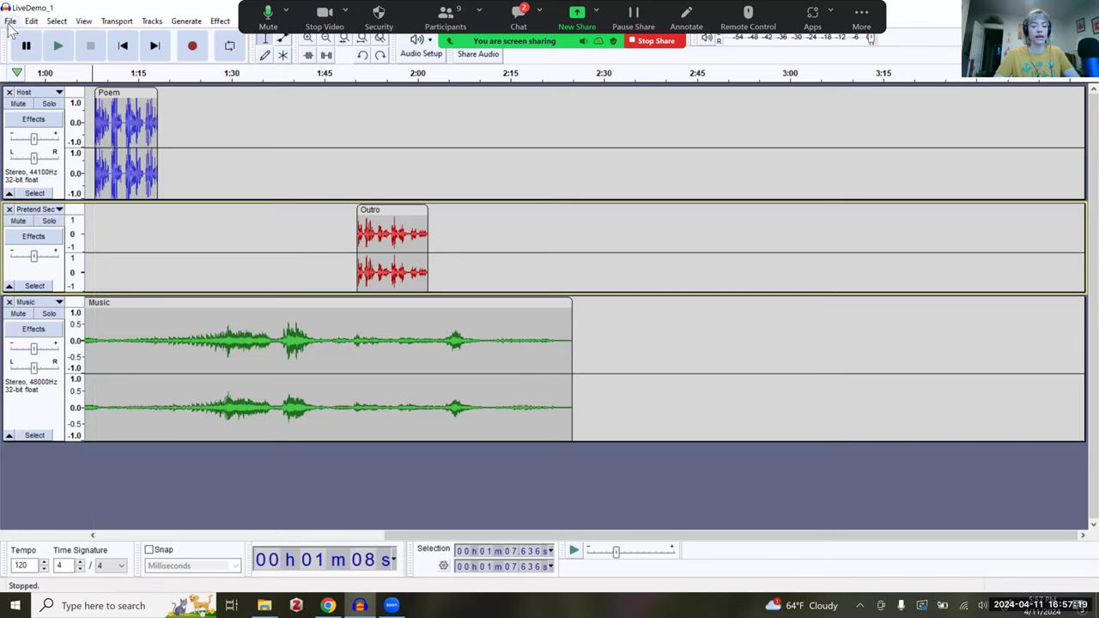
Save the LiveDemo_1 project under its existing name
left_click(24, 47)
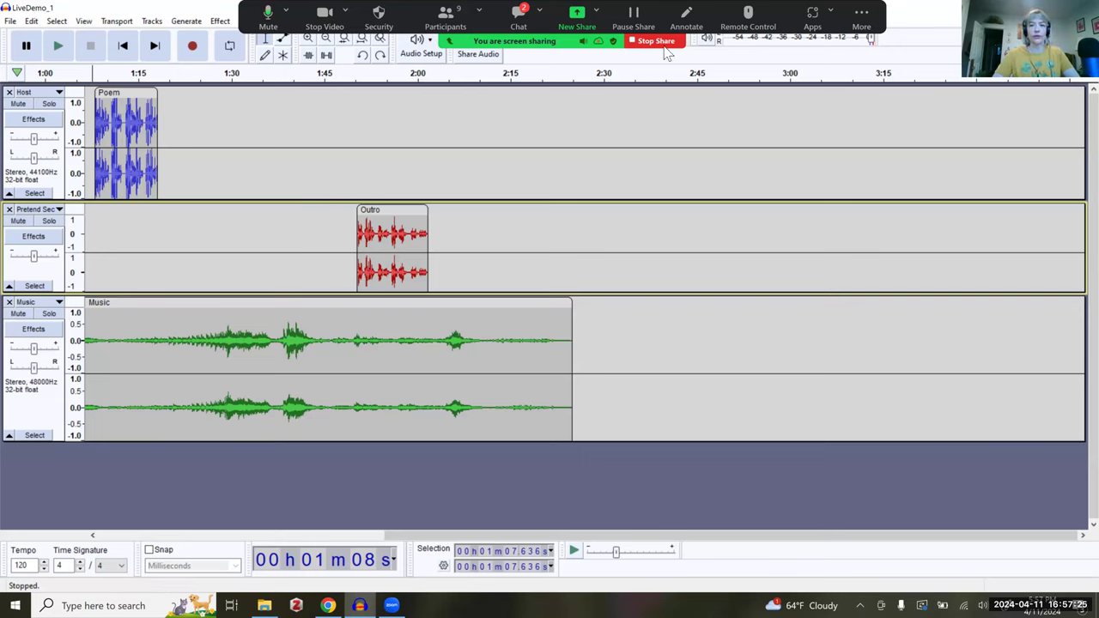
left_click(10, 21)
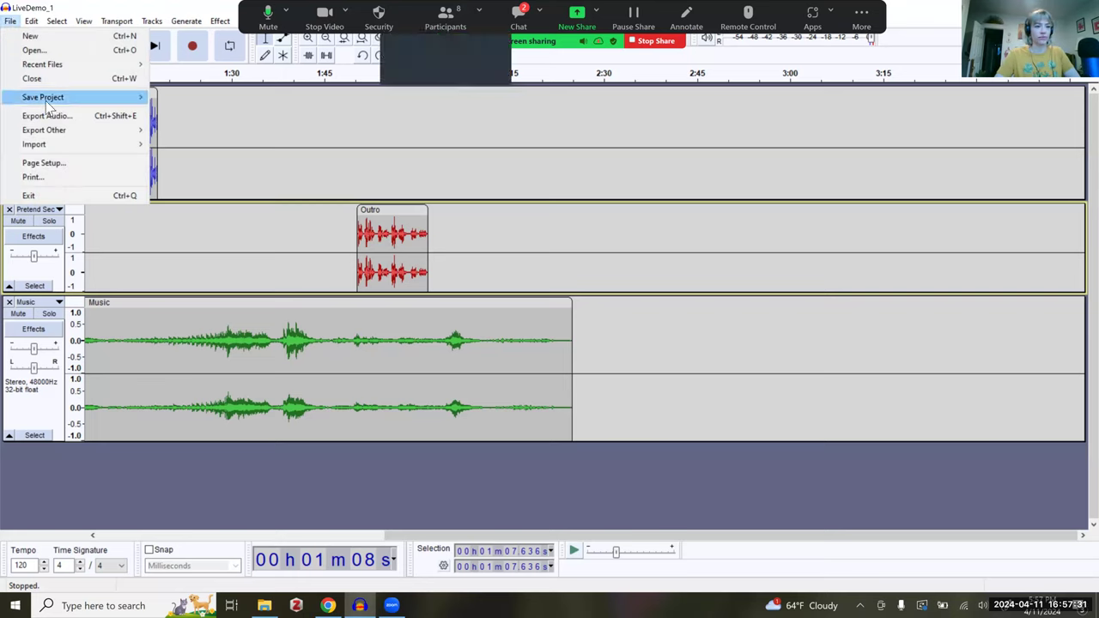
mouse_move(45, 100)
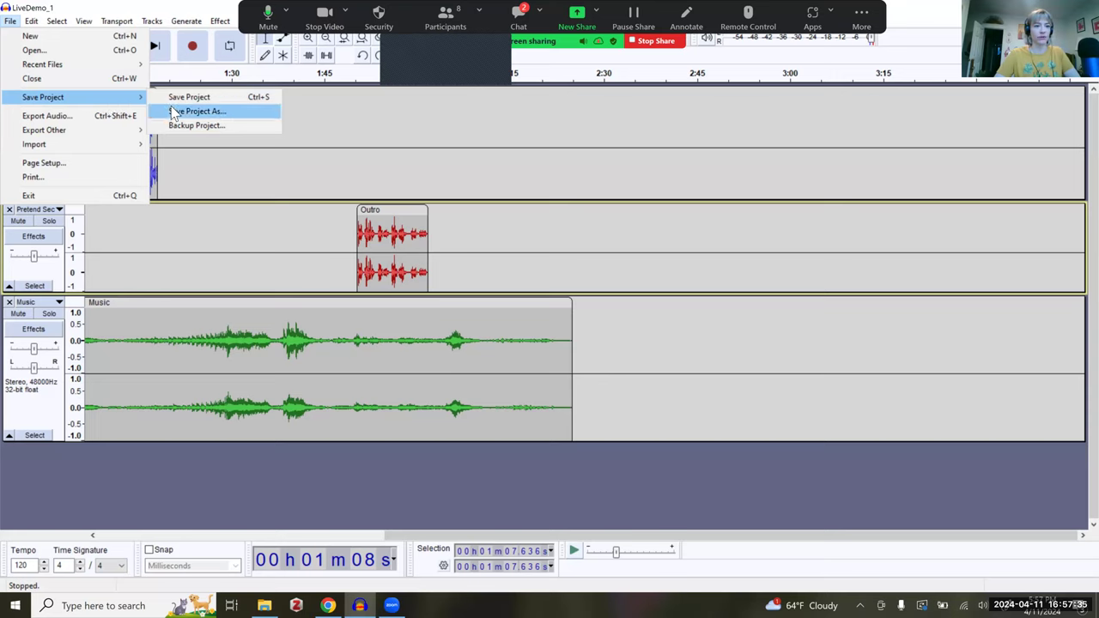
left_click(229, 93)
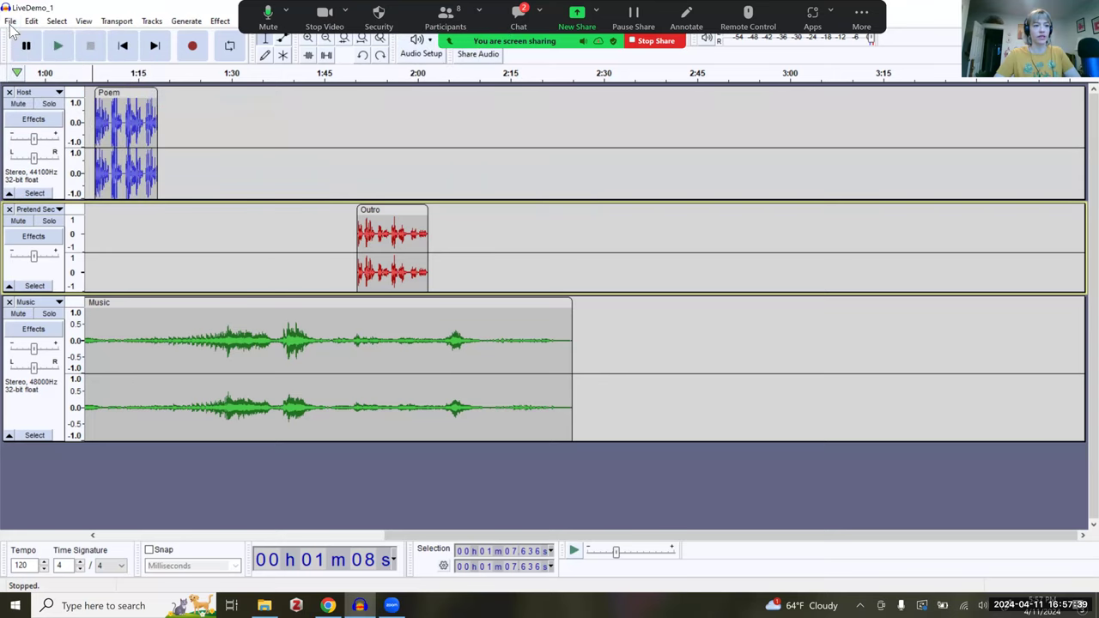
Open the audio export settings and choose WAV (Microsoft) as the format
left_click(11, 22)
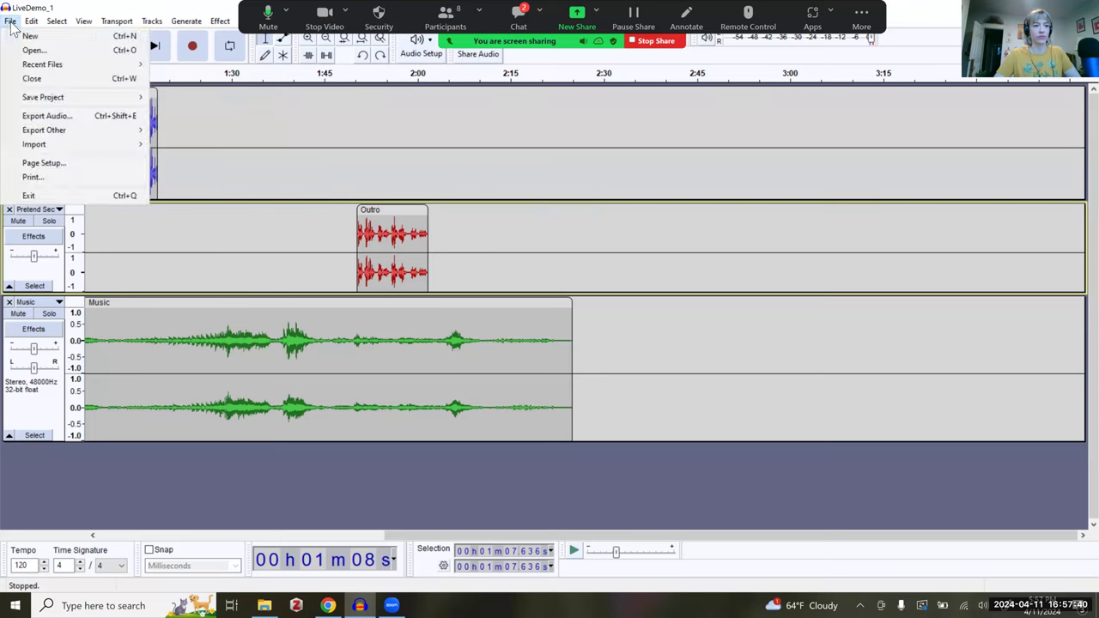
left_click(126, 118)
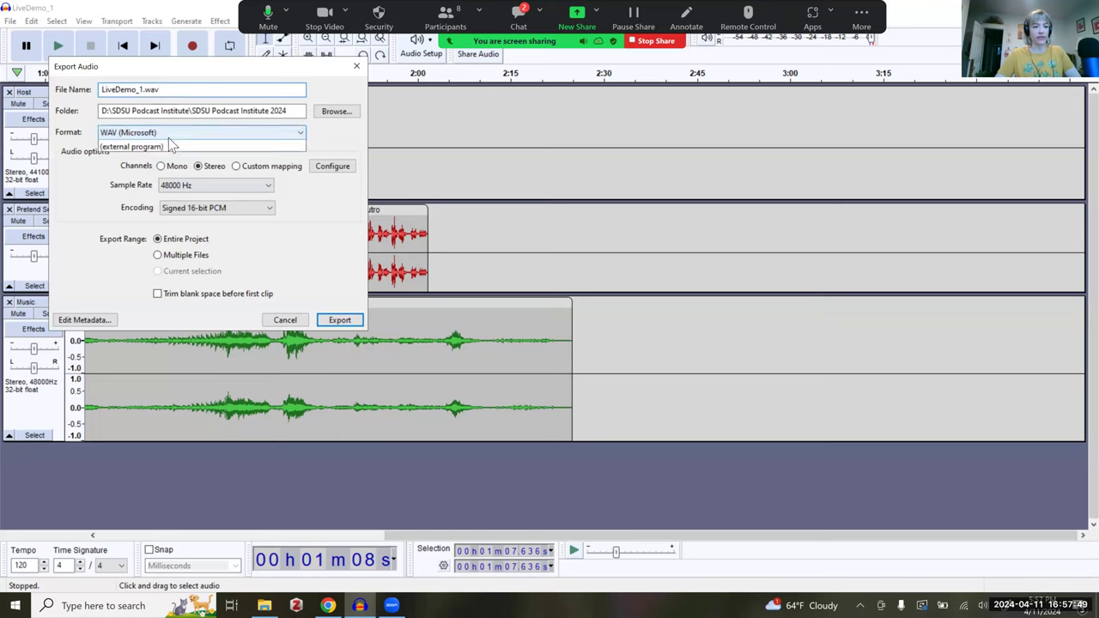
left_click(177, 136)
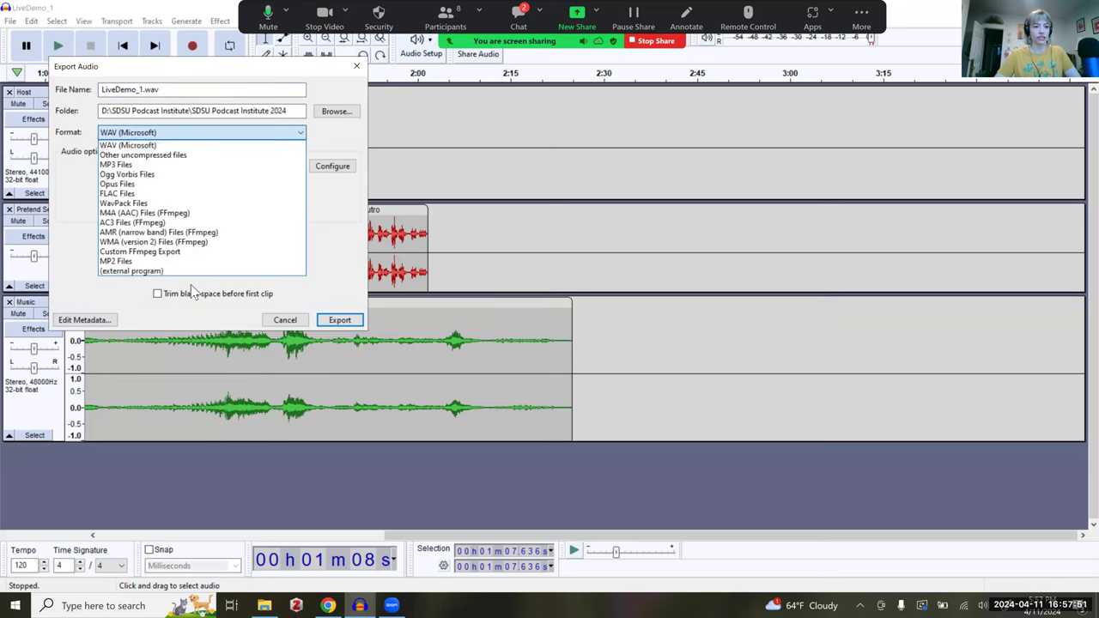
left_click(166, 147)
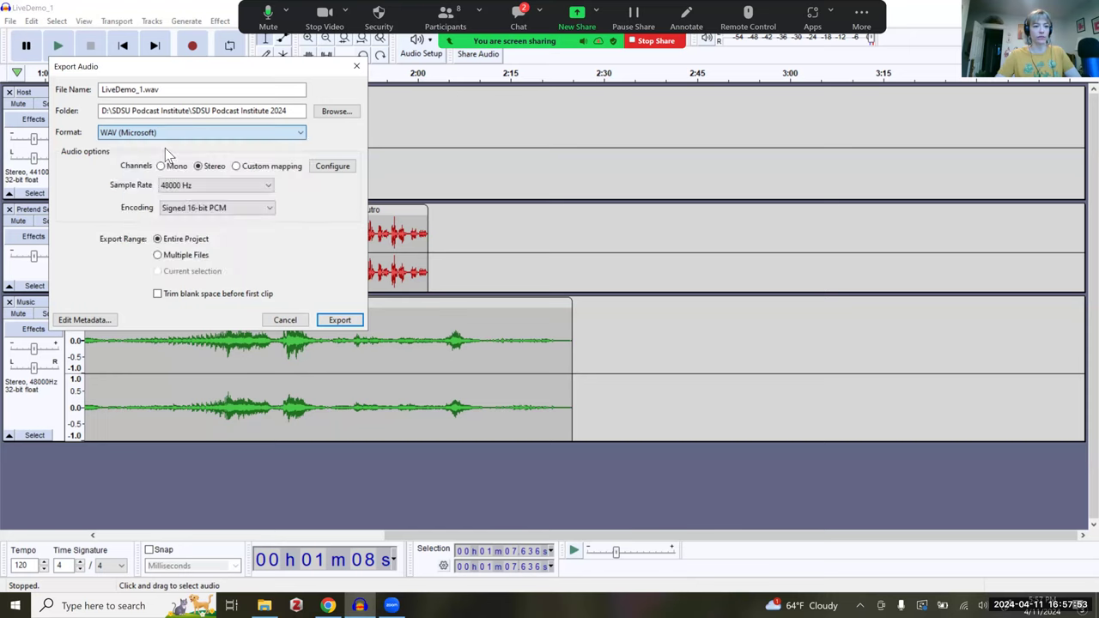
Try to export the entire project as LiveDemo_1.wav to the D:\SDSU Podcast Institute\SDSU Podcast Institute 2024 folder
left_click(181, 93)
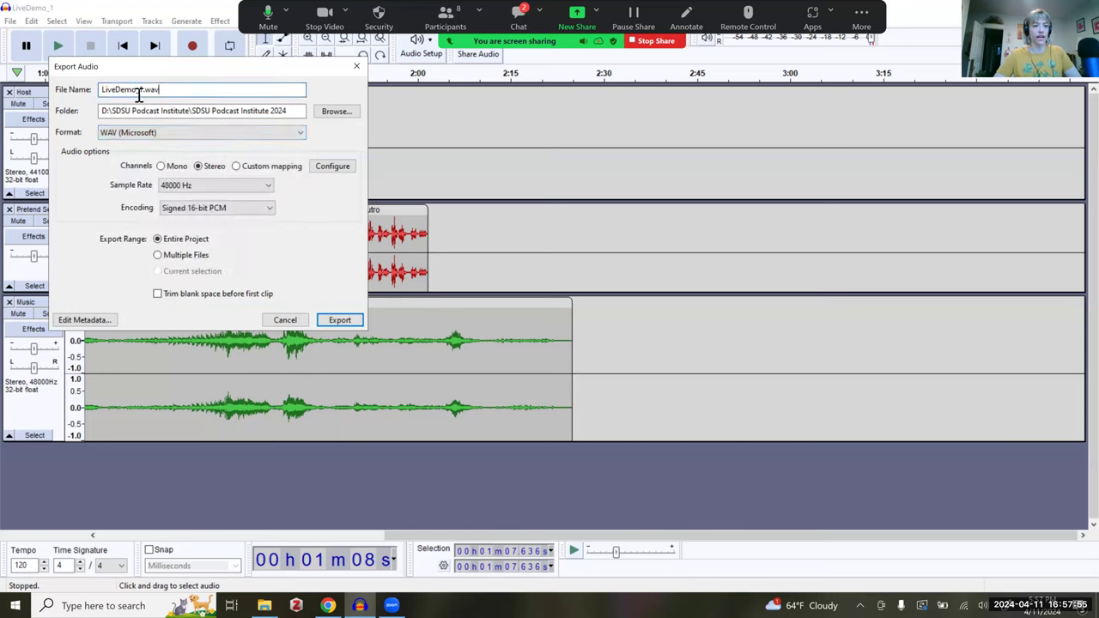
left_click_drag(129, 91, 79, 91)
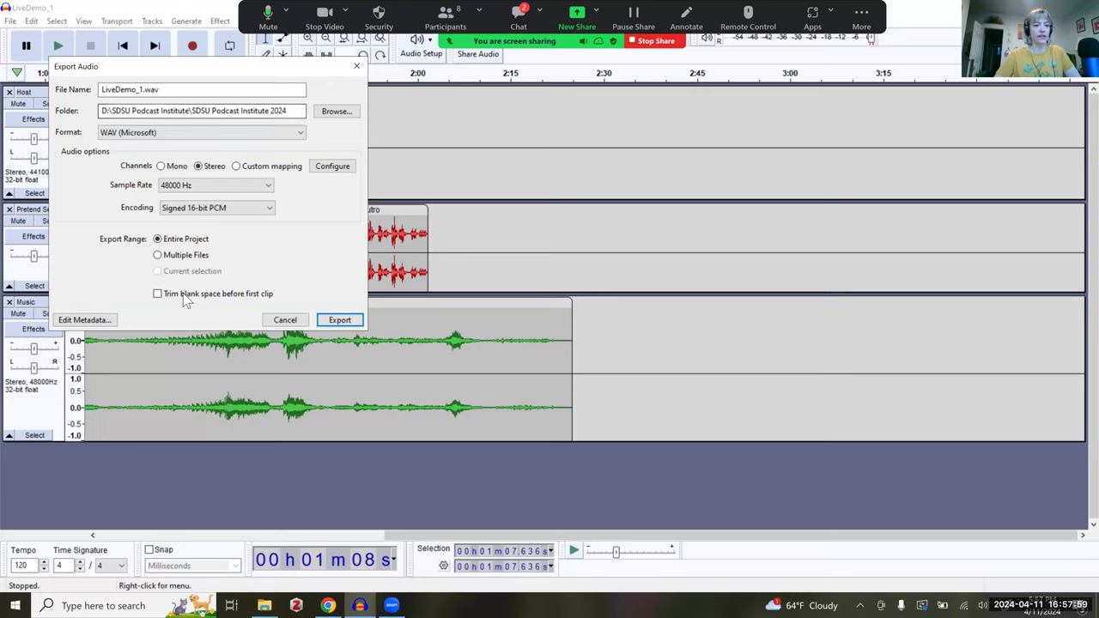
left_click(329, 321)
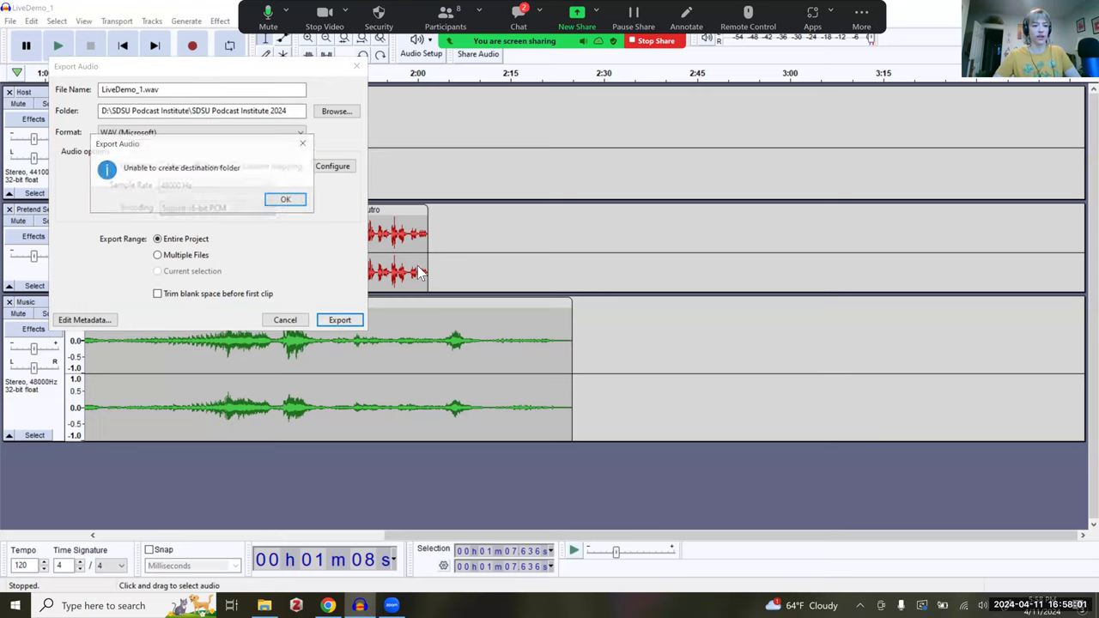
left_click(289, 200)
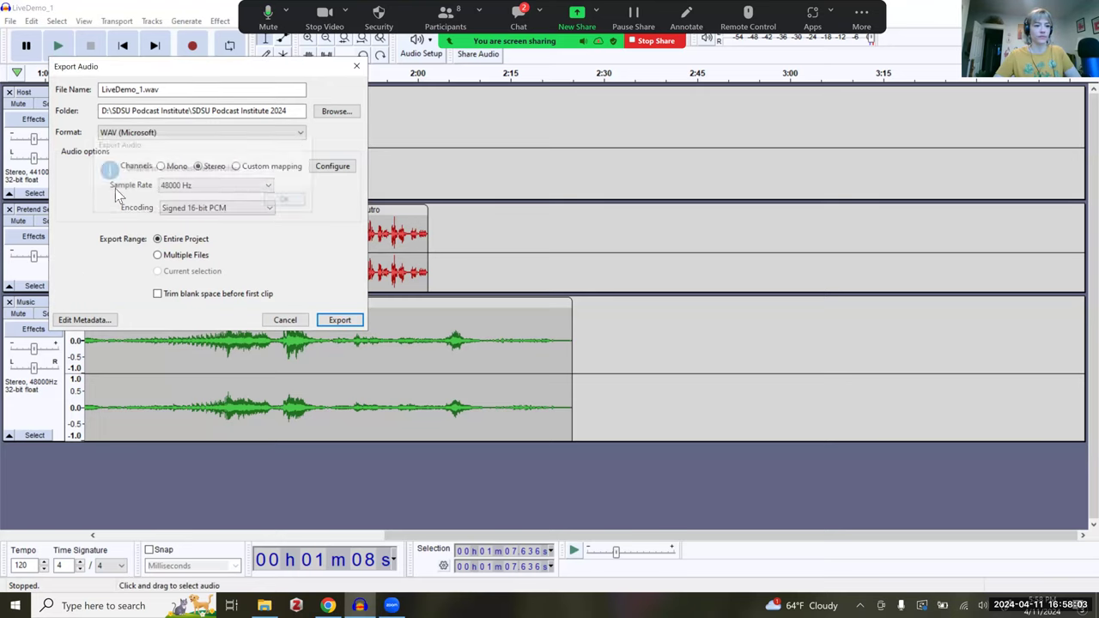
Set the export location to Documents > PhD > SDSU Podcast Institute 2024 > Workshop Live Demo and export LiveDemo_1.wav
left_click(191, 113)
left_click(314, 110)
scroll(218, 269, "down", 8)
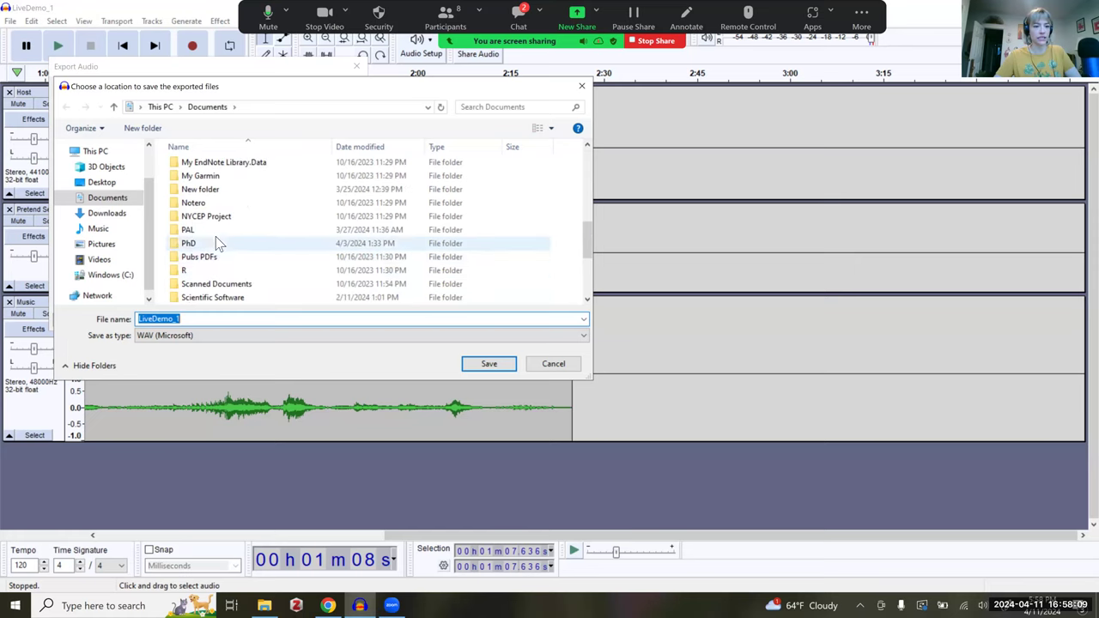
double_click(217, 248)
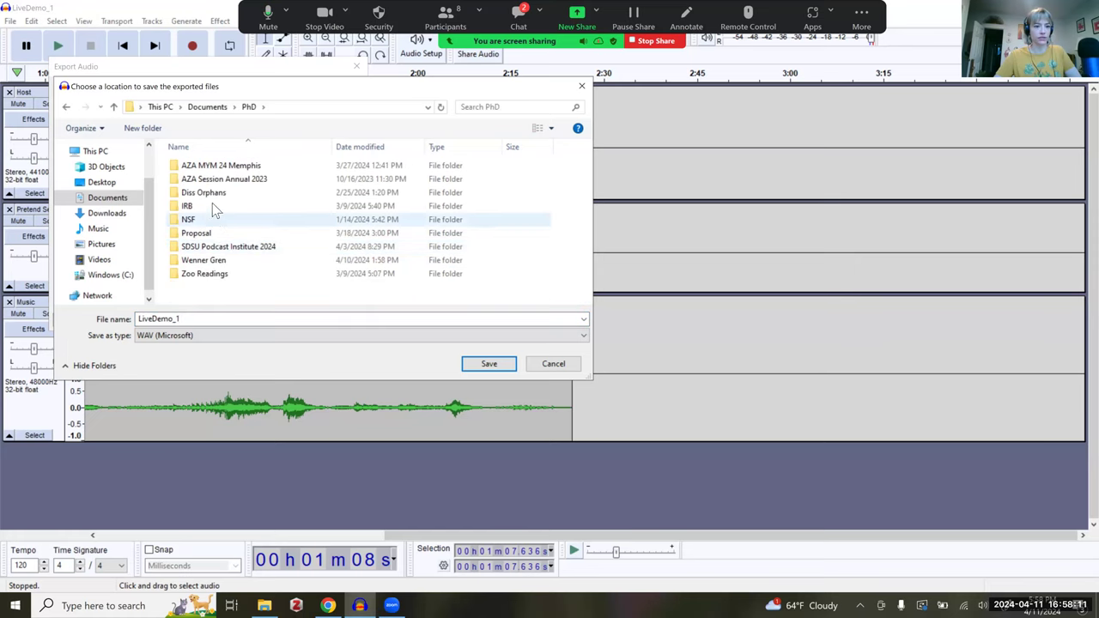
double_click(221, 248)
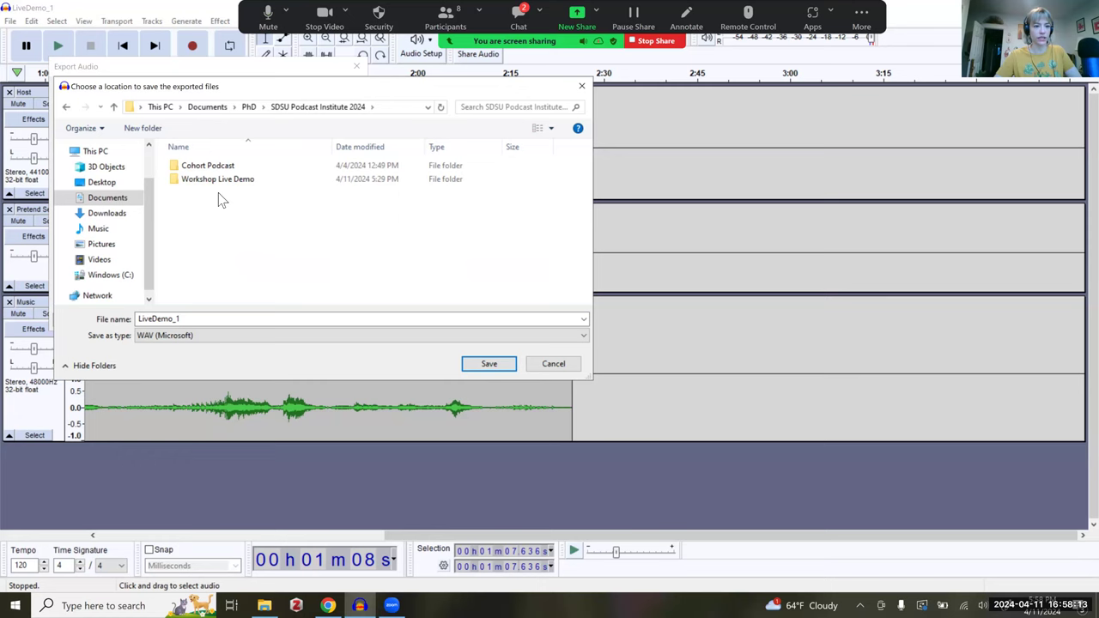
left_click(219, 182)
double_click(221, 185)
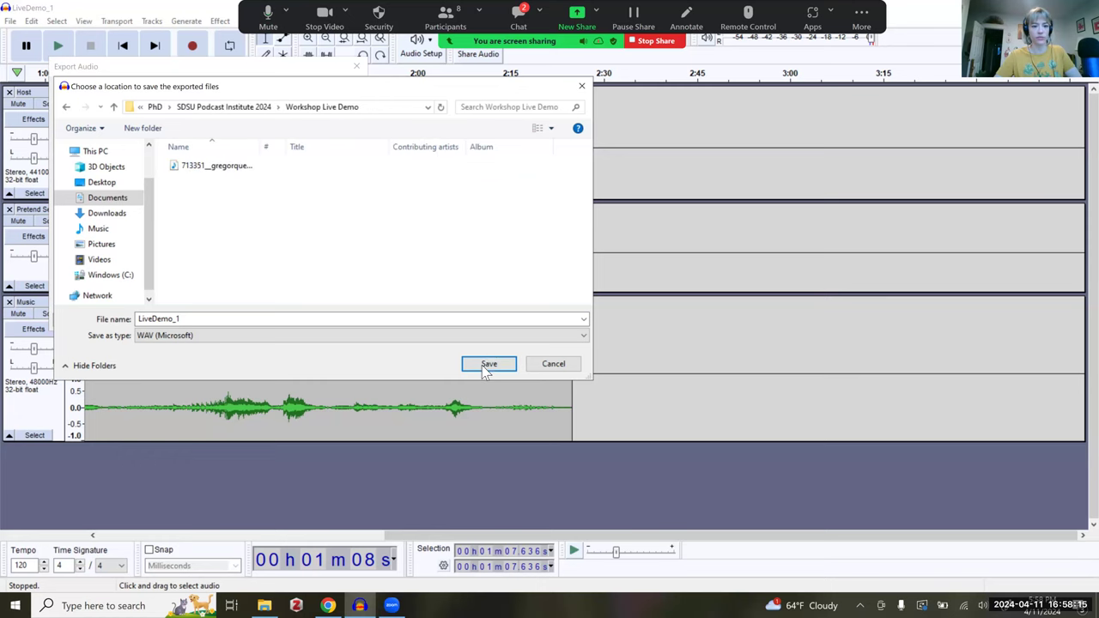
left_click(486, 367)
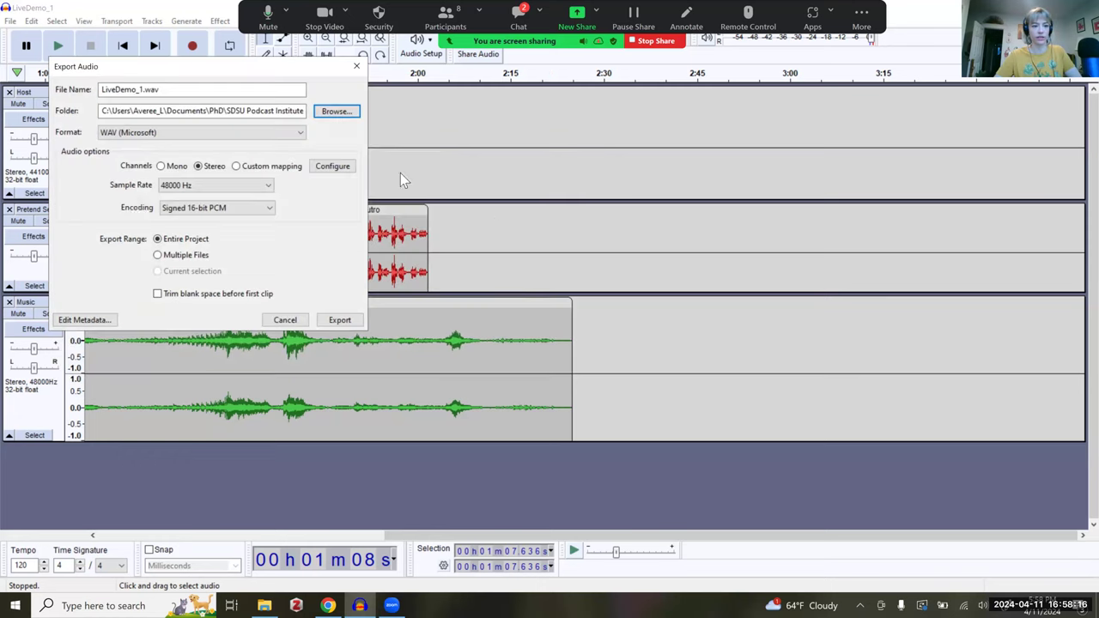
left_click(341, 321)
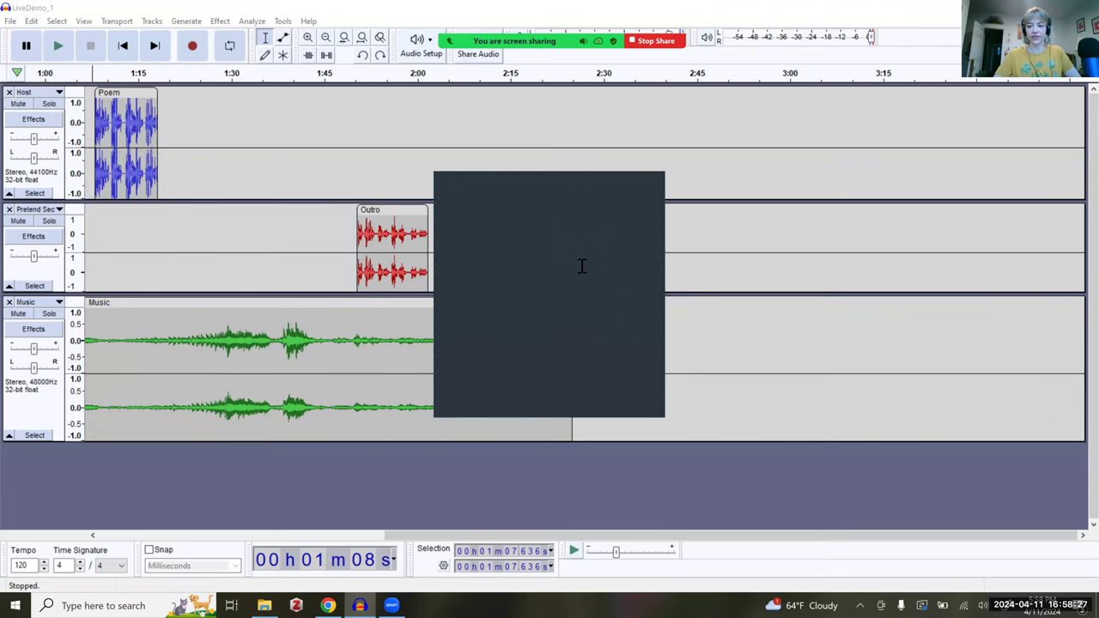
Stop sharing the screen in the Zoom meeting
left_click(631, 43)
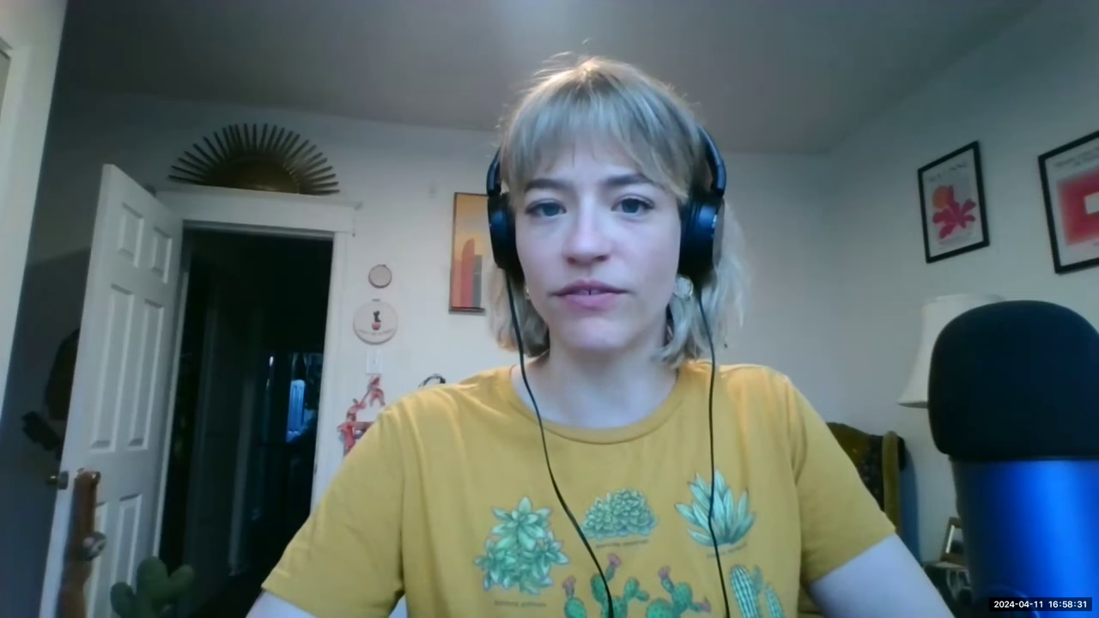